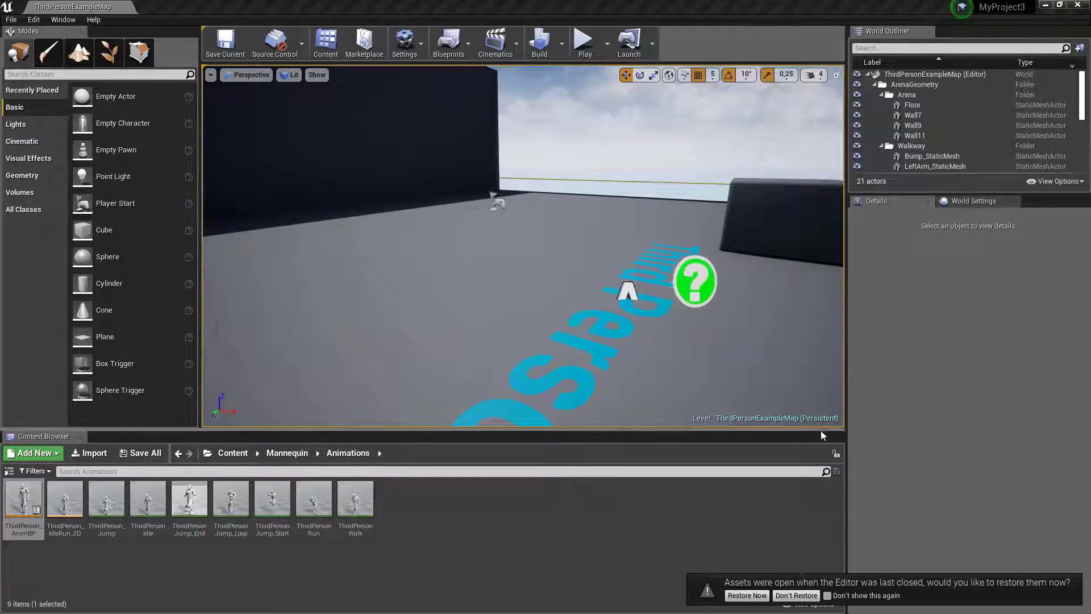
Skip restoring previous assets and open the ThirdPerson_AnimBP animation blueprint
left_click(796, 595)
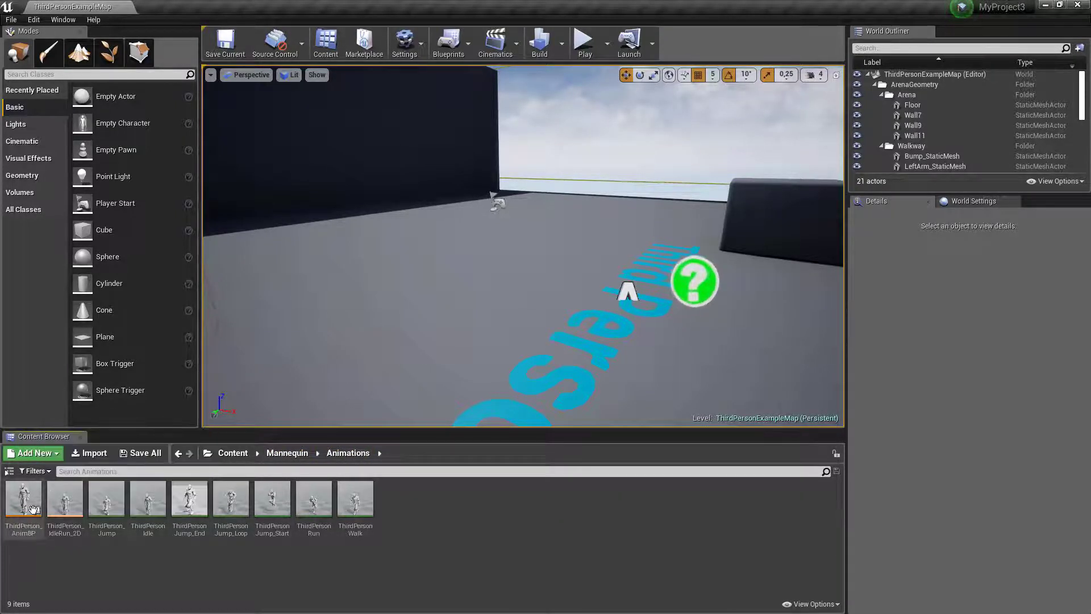
double_click(15, 531)
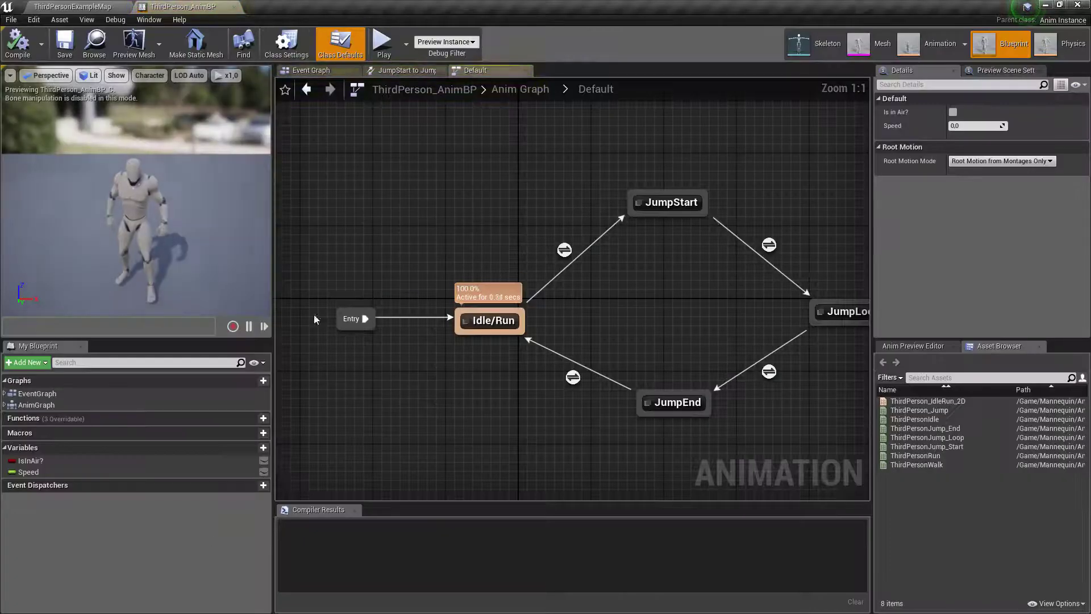
Open the FpsAnimBp animation blueprint from Content > FpsKarakter > Animasyon
left_click(101, 6)
left_click(286, 452)
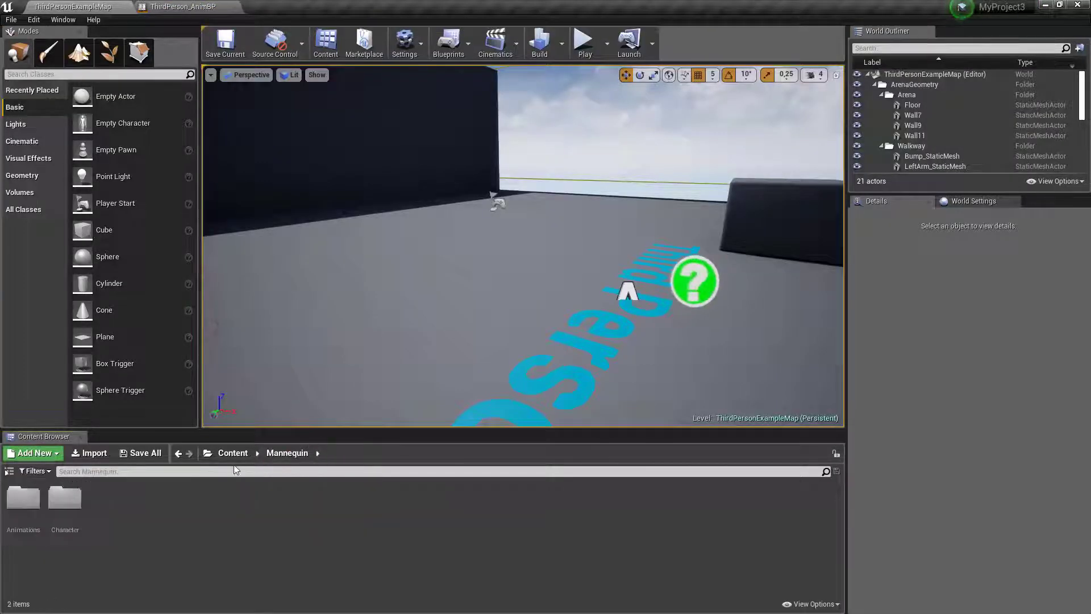
left_click(232, 453)
double_click(65, 500)
double_click(23, 500)
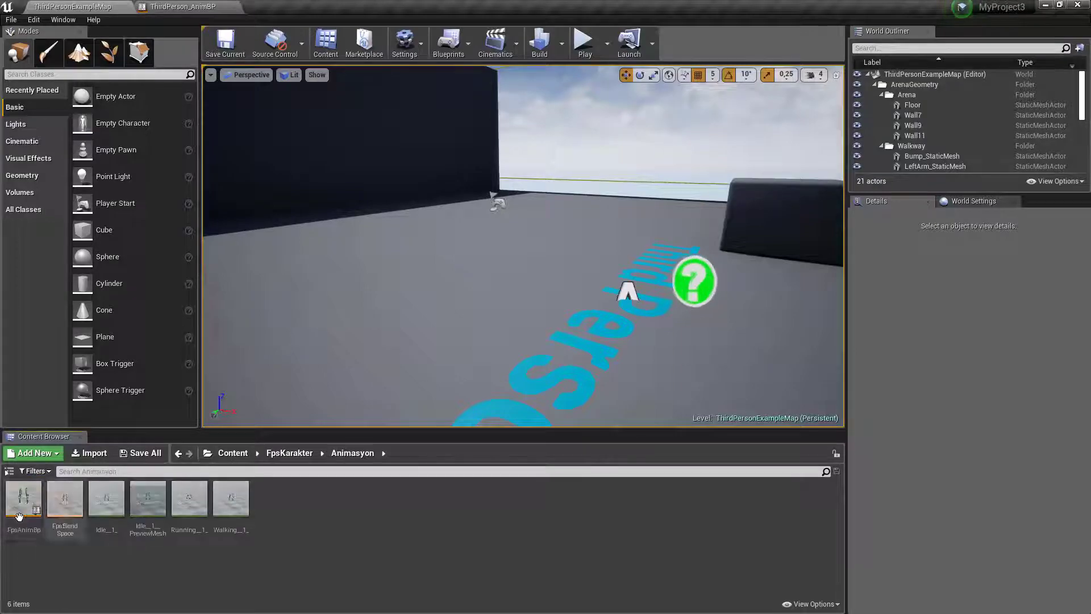
double_click(22, 518)
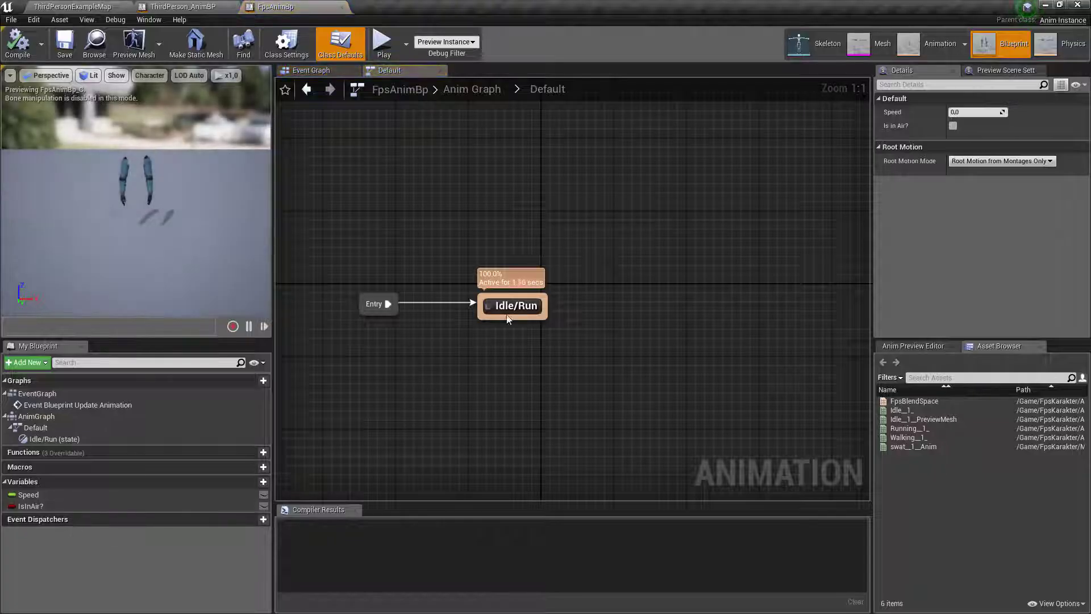
Inspect ThirdPerson_AnimBP's Idle/Run to JumpStart rule and JumpStart state for reference
right_click_drag(657, 212, 567, 205)
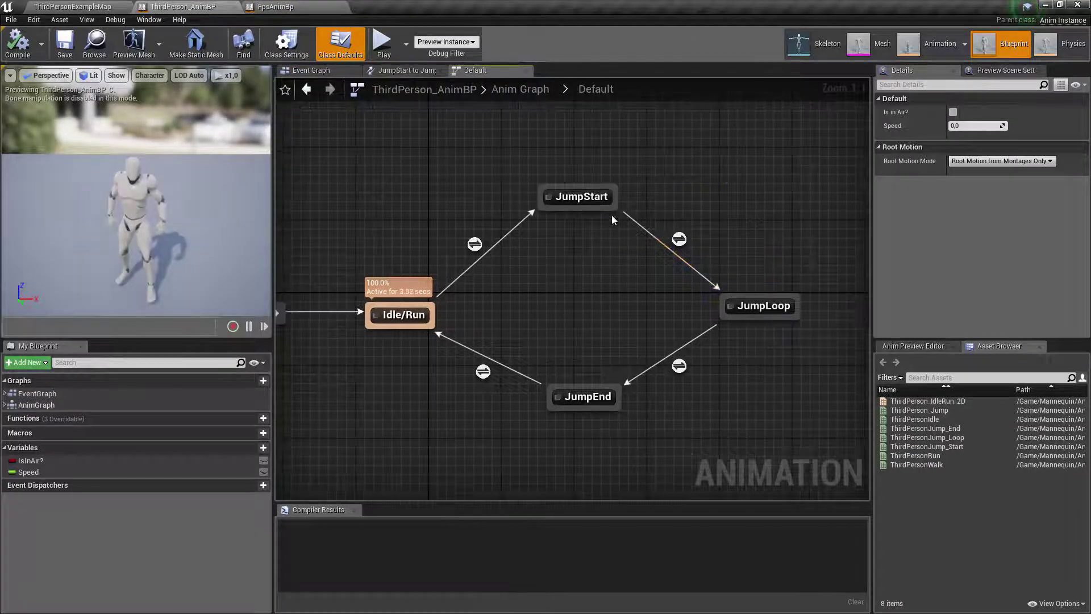
double_click(476, 244)
key("alt+Left")
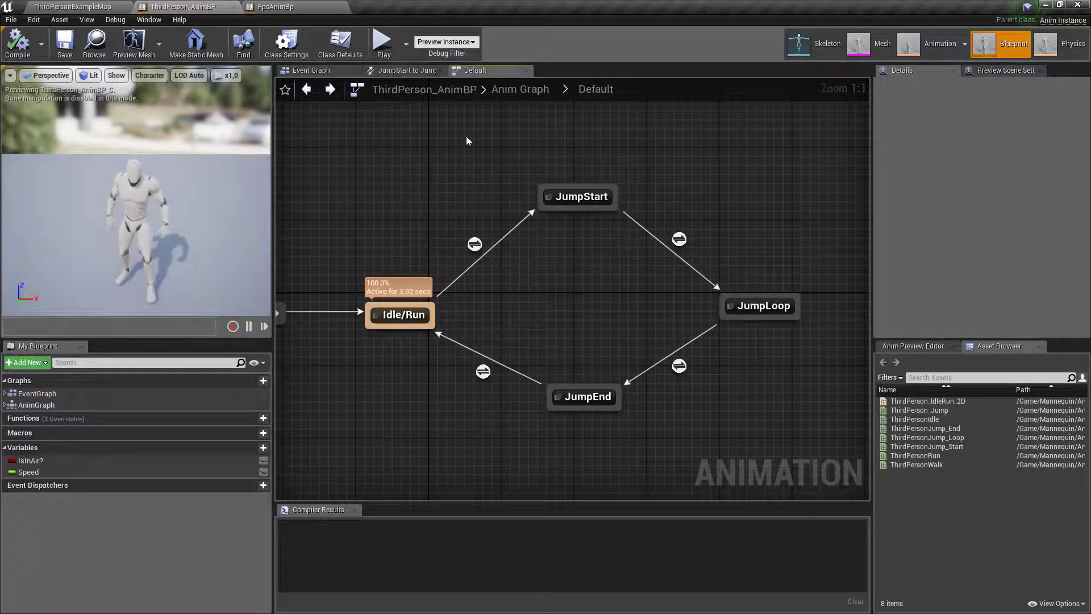
left_click_drag(447, 151, 581, 286)
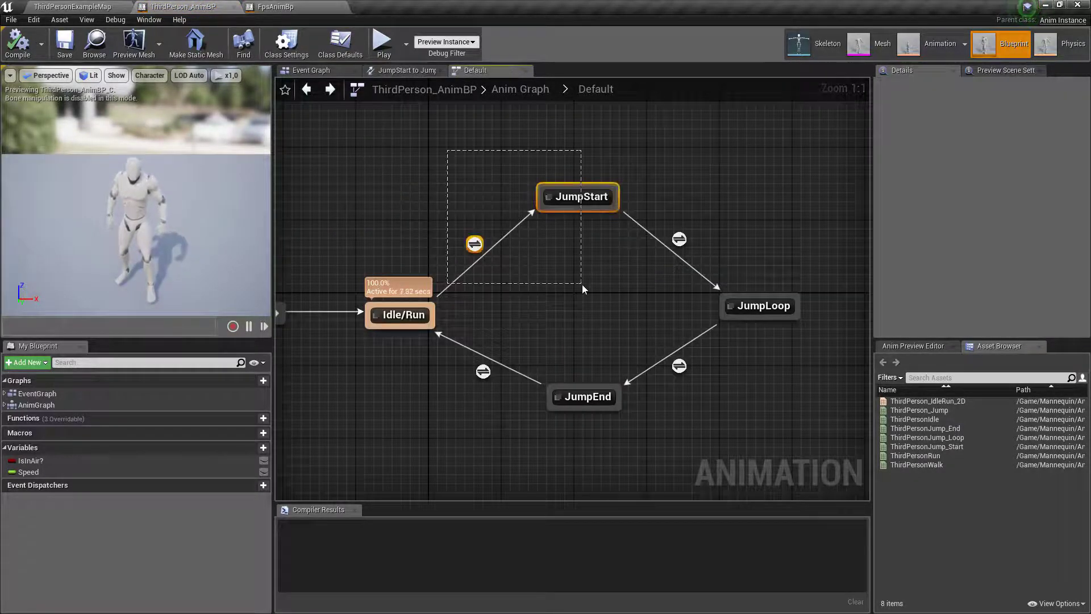
left_click(469, 165)
In FpsAnimBp, add a state named Jump below Idle/Run, linked by a transition from Idle/Run
key("ctrl+Tab")
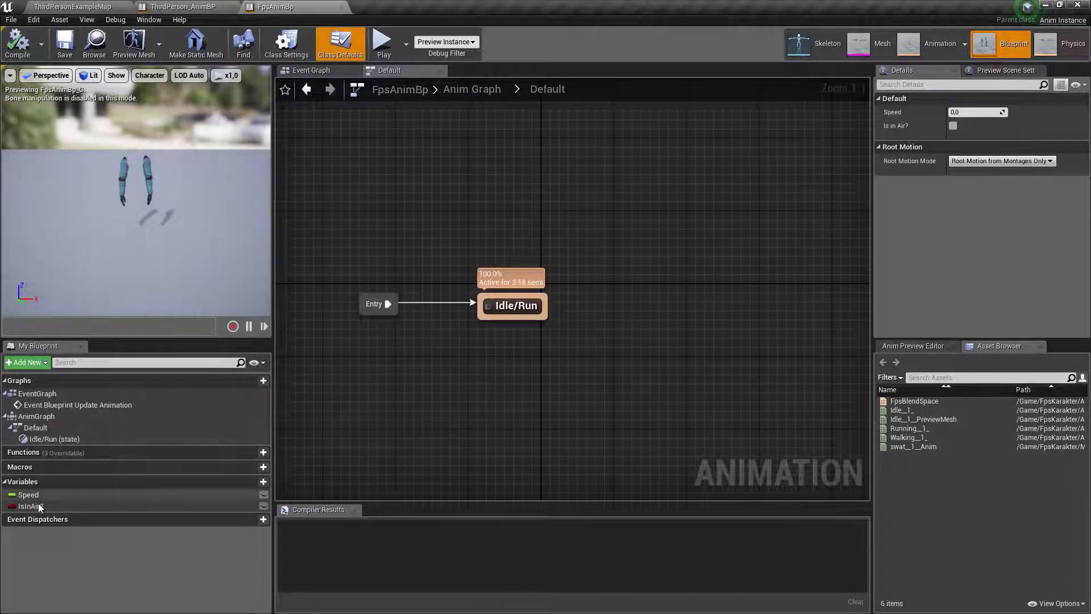
right_click(651, 202)
left_click(700, 243)
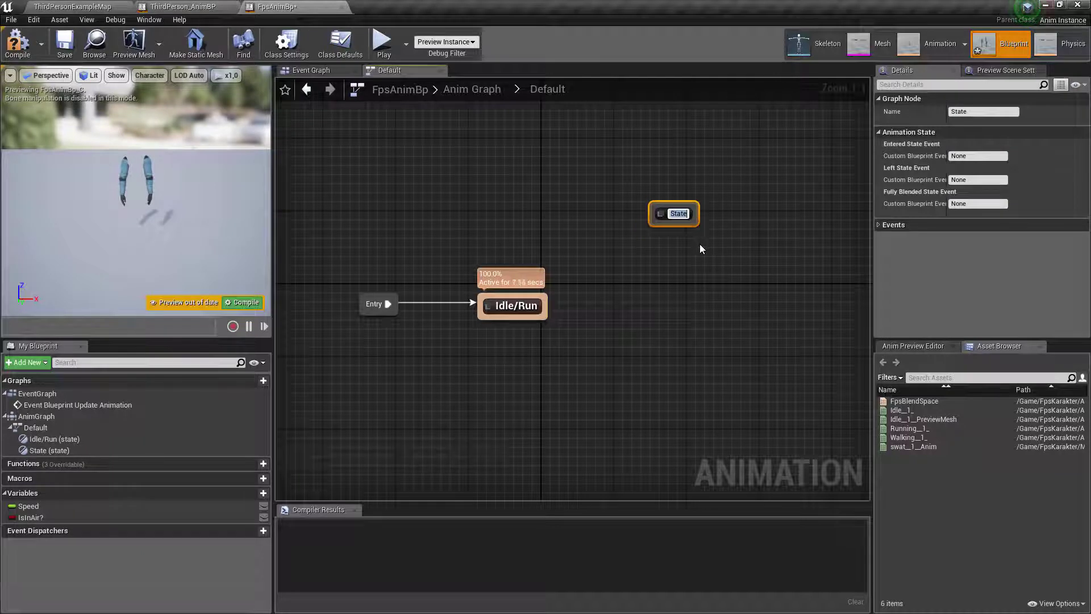
type("Jump")
key("Return")
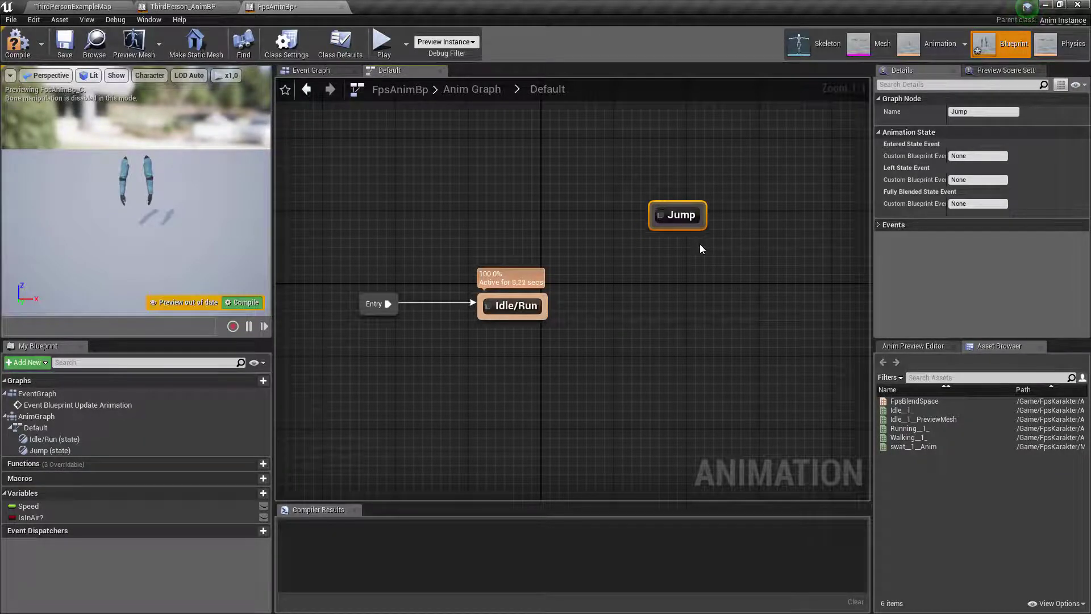
mouse_move(692, 217)
left_mouse_down()
mouse_move(629, 308)
mouse_move(530, 407)
left_mouse_up()
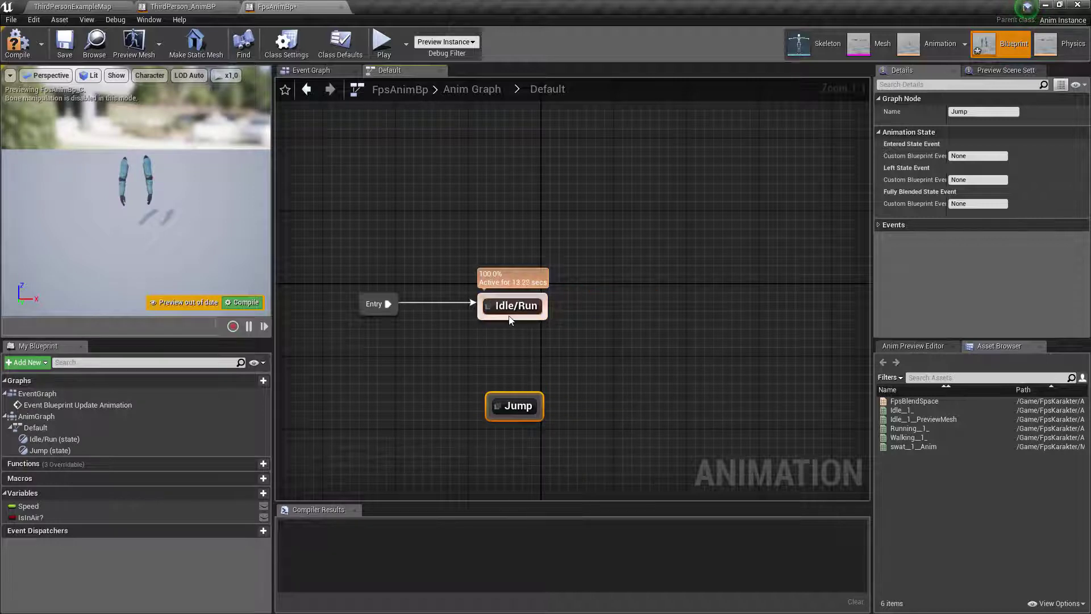
left_click_drag(509, 320, 515, 405)
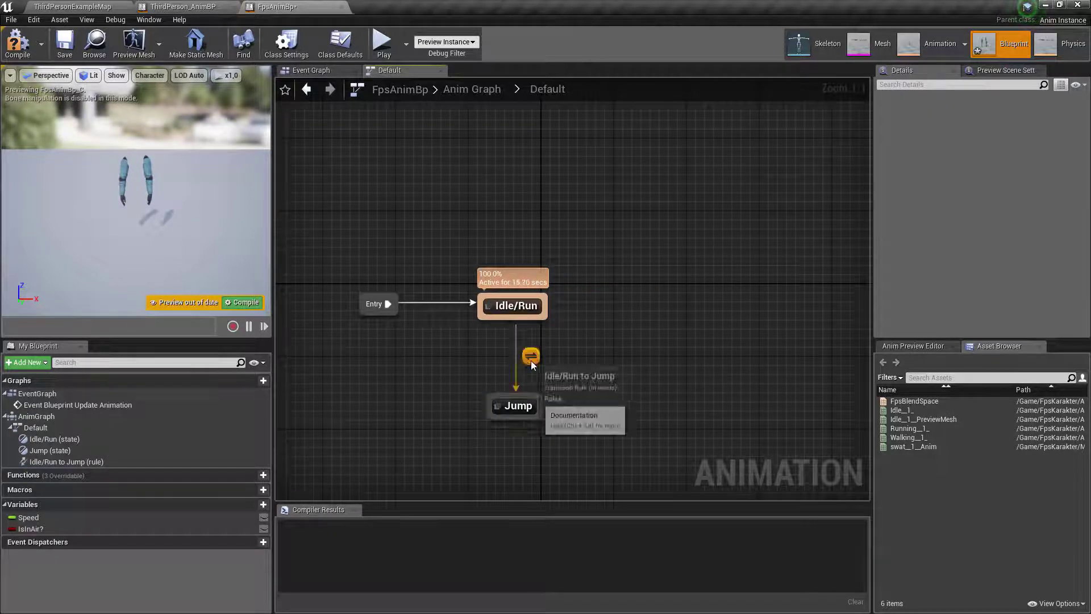
Drive the Idle/Run to Jump rule's Can Enter Transition with an Is in Air? getter
double_click(531, 358)
left_click_drag(41, 517, 203, 494)
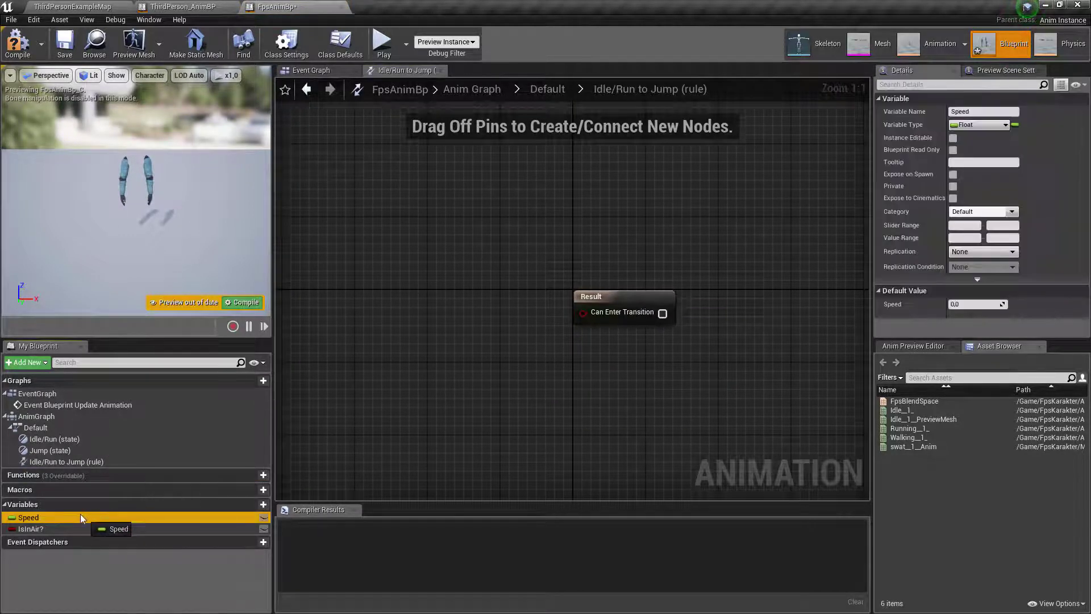
mouse_move(31, 529)
left_mouse_down()
mouse_move(322, 307)
mouse_move(583, 313)
left_mouse_up()
left_click_drag(334, 327, 407, 326)
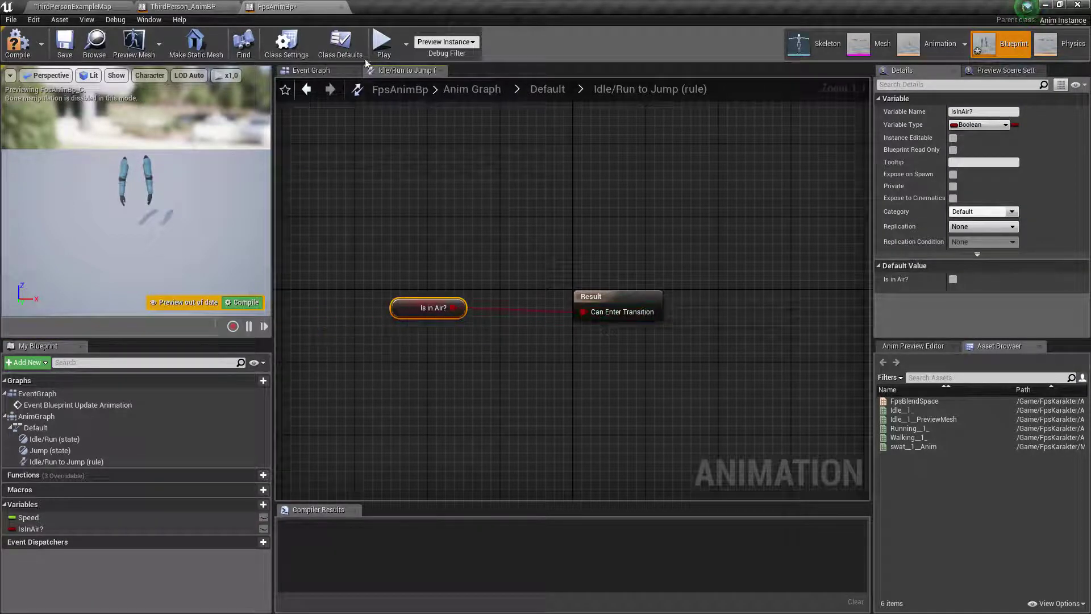
Select the Time Remaining and comparison nodes in ThirdPerson_AnimBP's JumpEnd to Idle/Run rule for copying
left_click(219, 6)
double_click(482, 373)
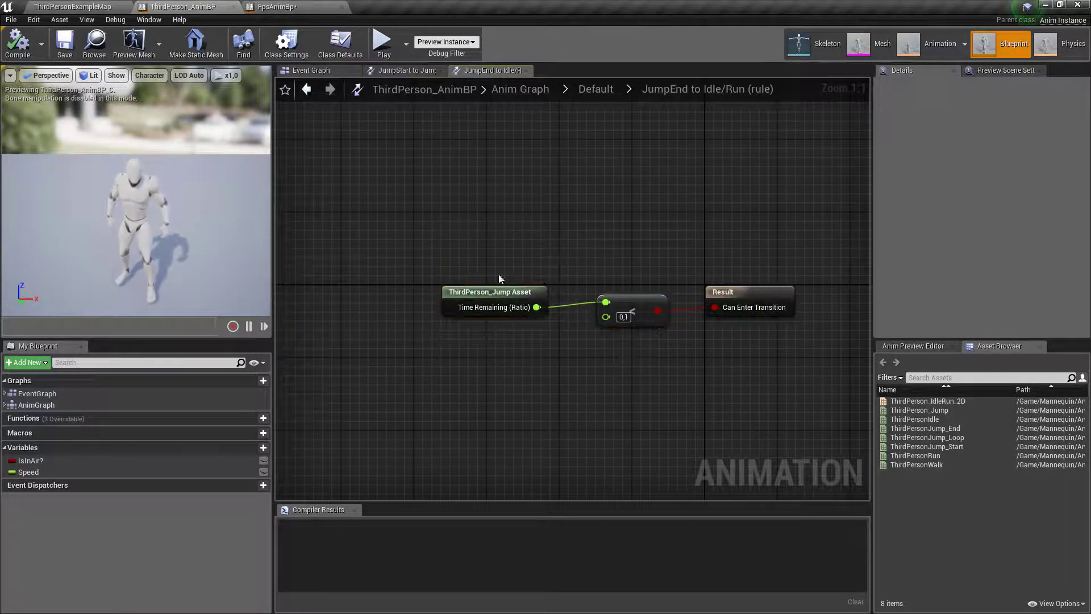
left_click_drag(685, 431, 484, 206)
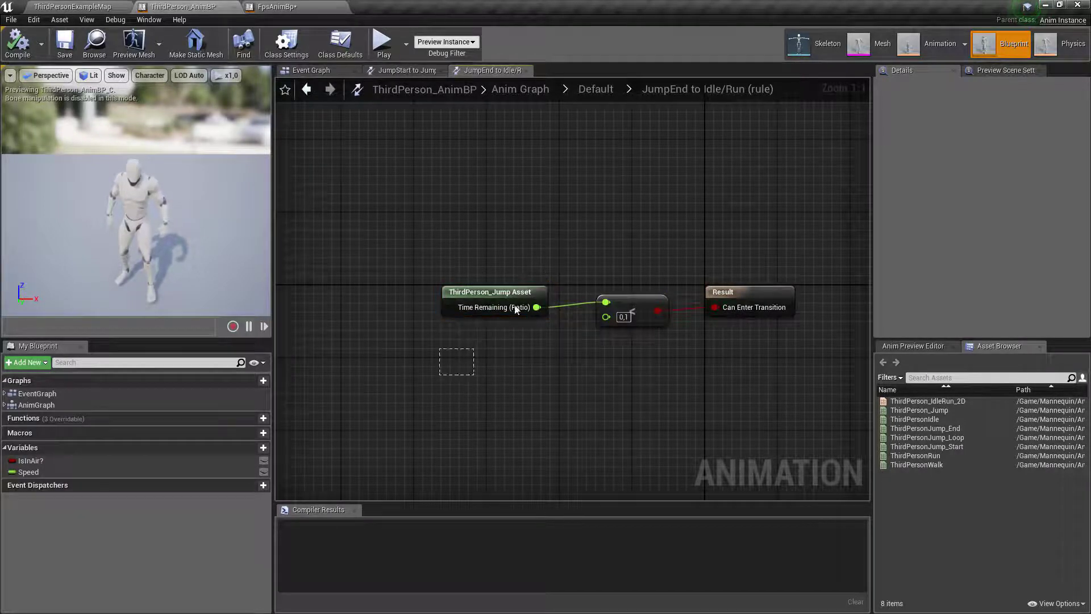
left_click_drag(553, 250, 561, 241)
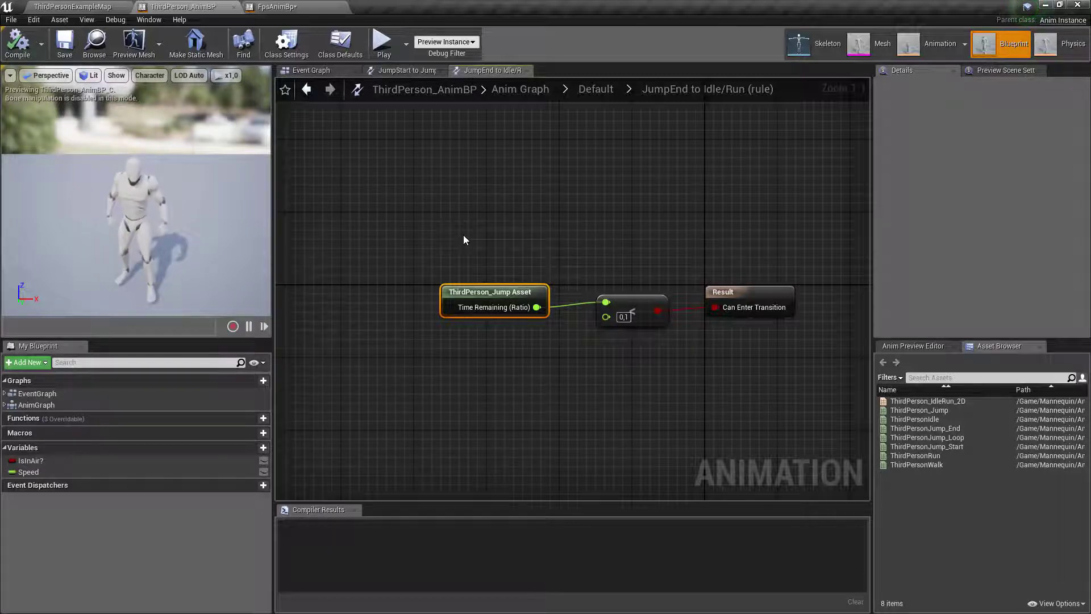
left_click_drag(464, 235, 621, 328)
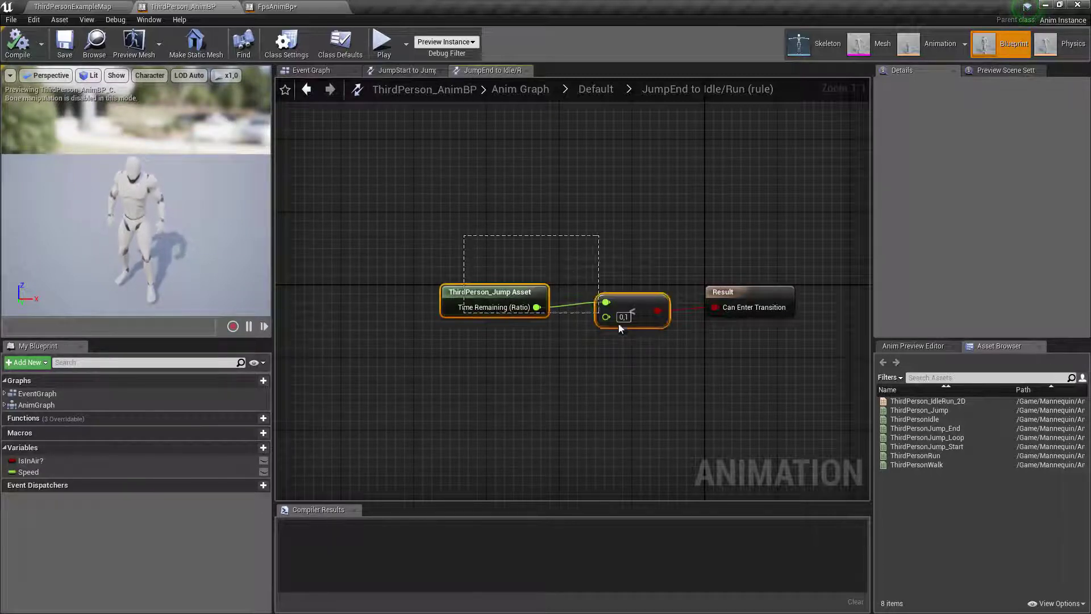
left_click(397, 70)
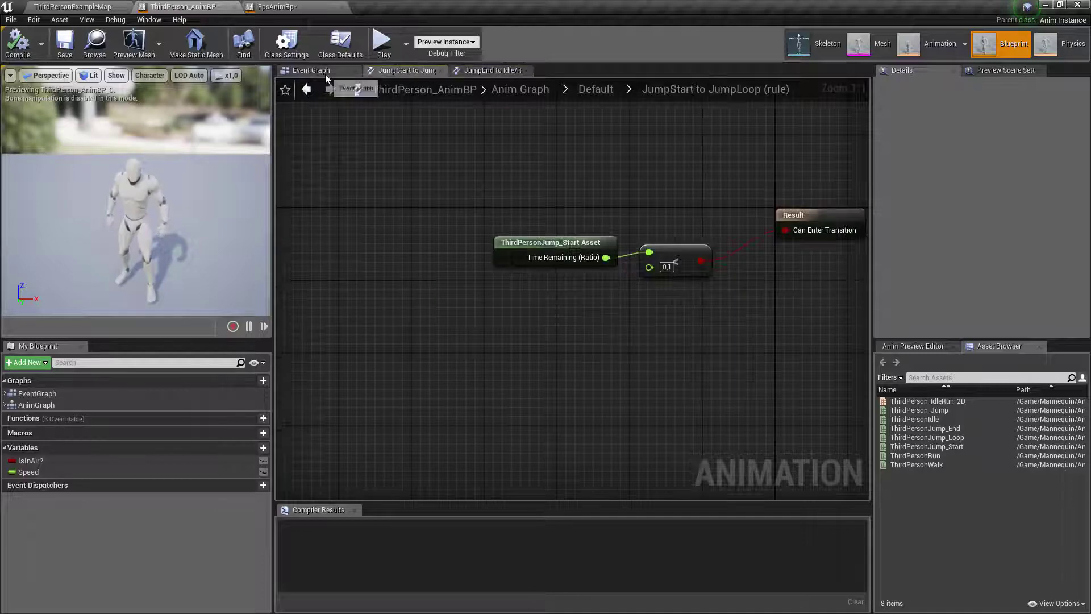
left_click(492, 70)
left_click_drag(564, 311, 537, 322)
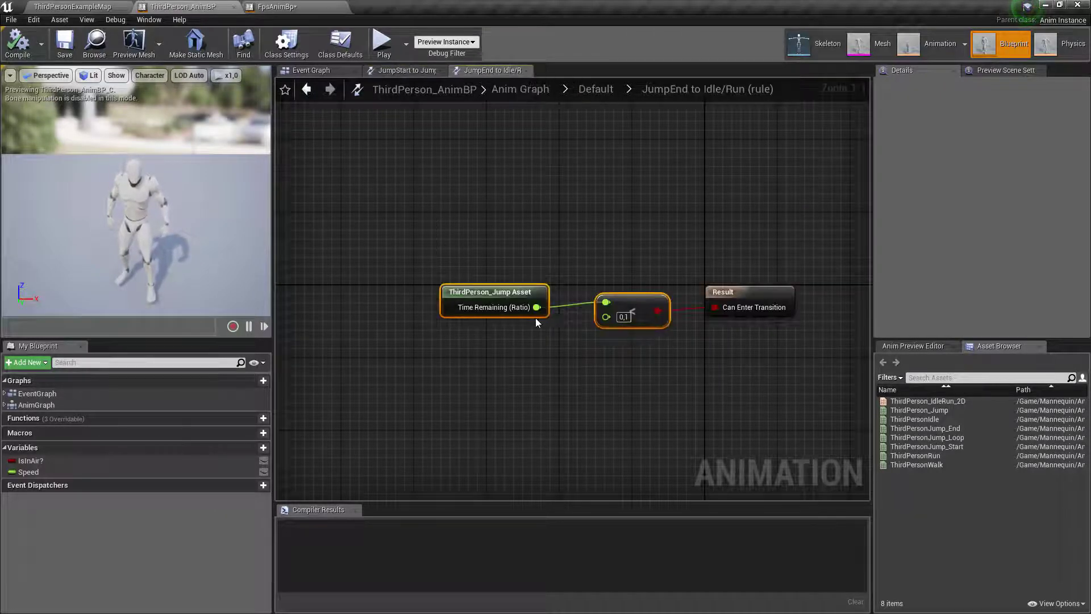
left_click(277, 6)
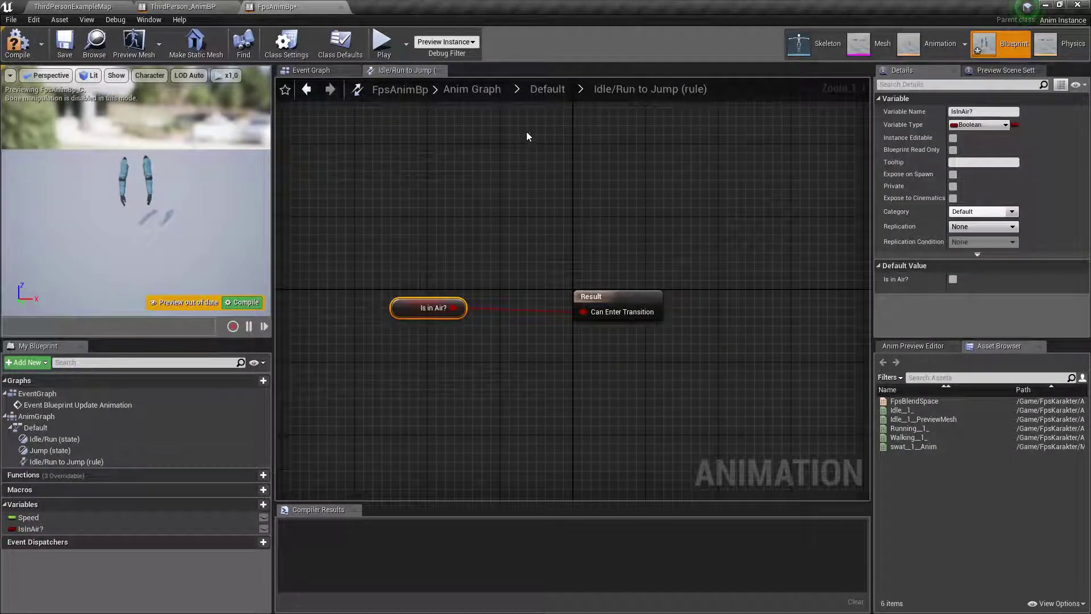
Save FpsAnimBp and add a Jump to Idle/Run transition, opening its rule
left_click(547, 89)
key("ctrl+s")
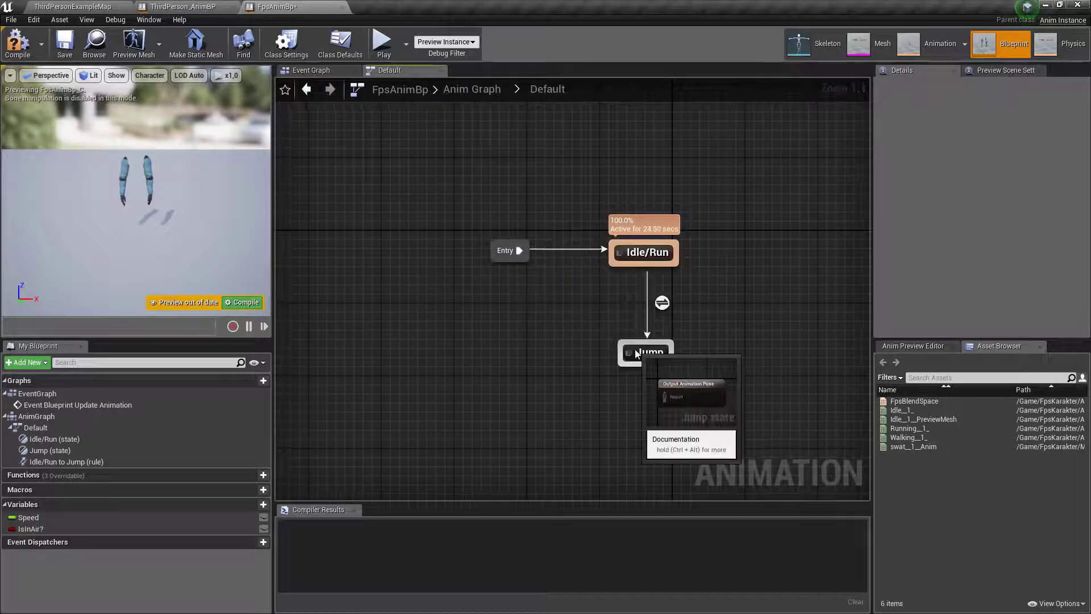
left_click_drag(637, 354, 640, 260)
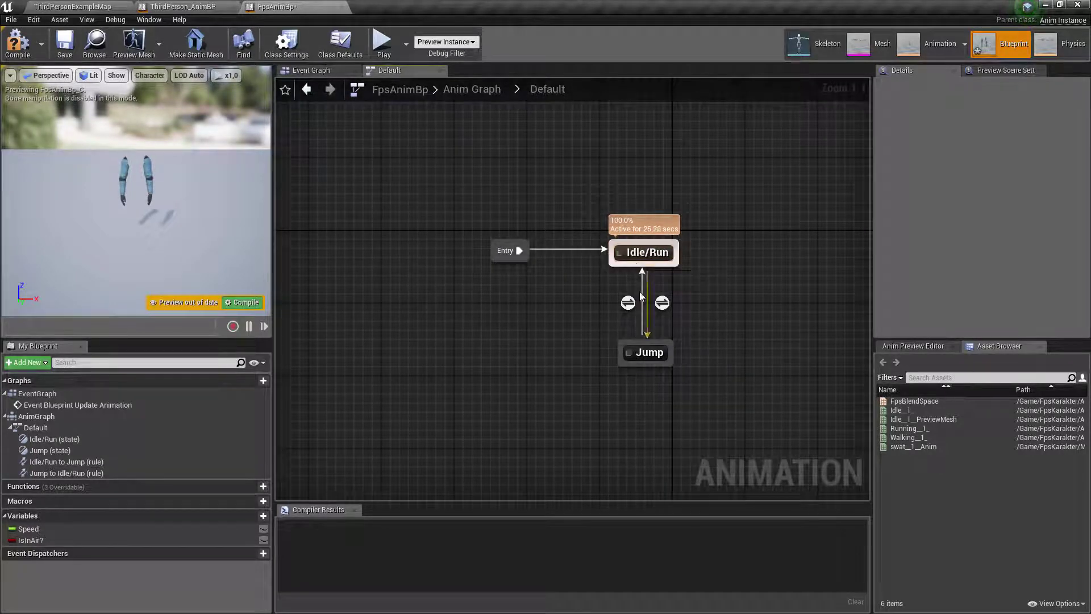
double_click(628, 302)
Paste the Time Remaining less-than 0.1 comparison into the rule, wire it and compile
key("ctrl+v")
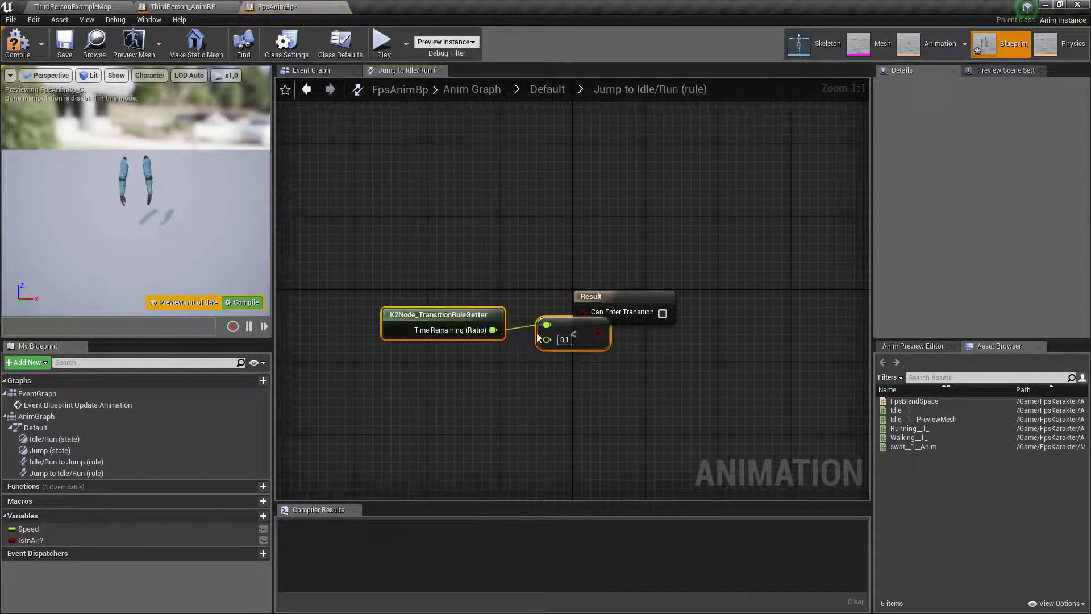
mouse_move(528, 336)
left_mouse_down()
mouse_move(554, 341)
mouse_move(480, 316)
left_mouse_up()
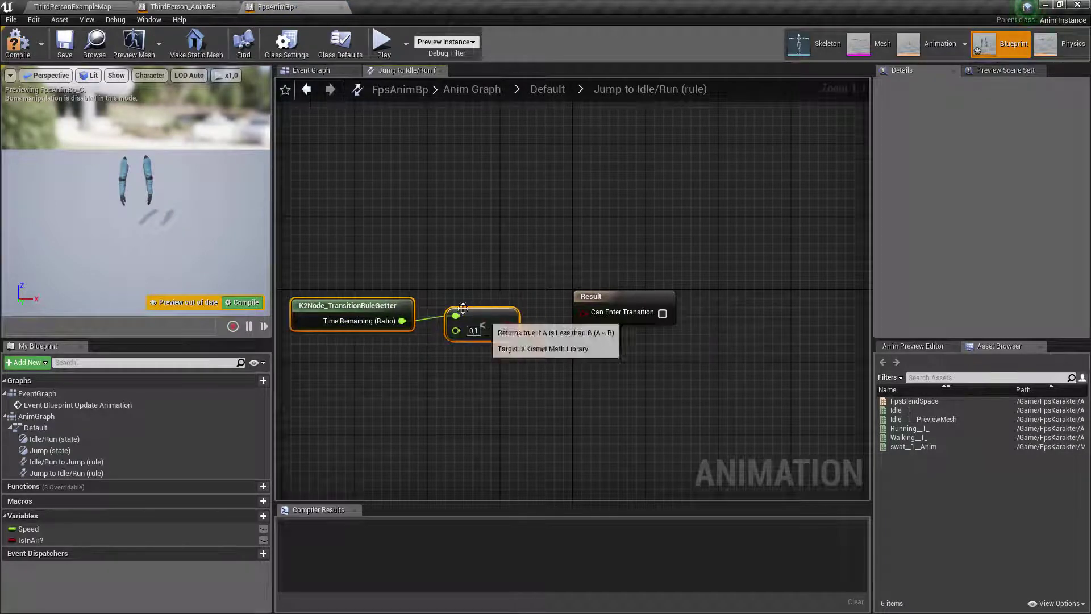
left_click(433, 229)
left_click(17, 43)
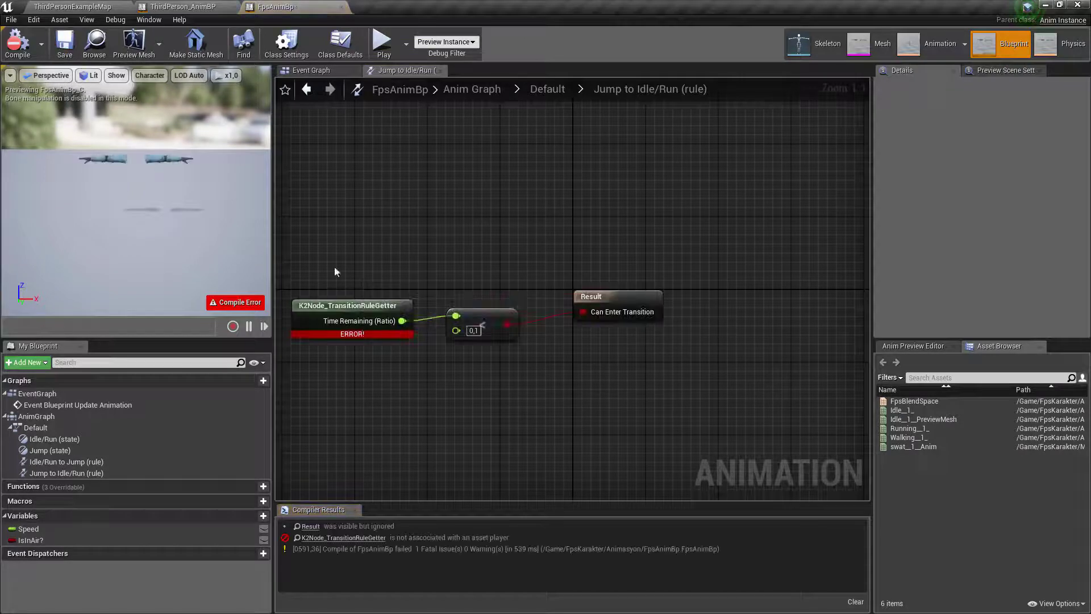
left_click(402, 321, "alt")
left_click(17, 43)
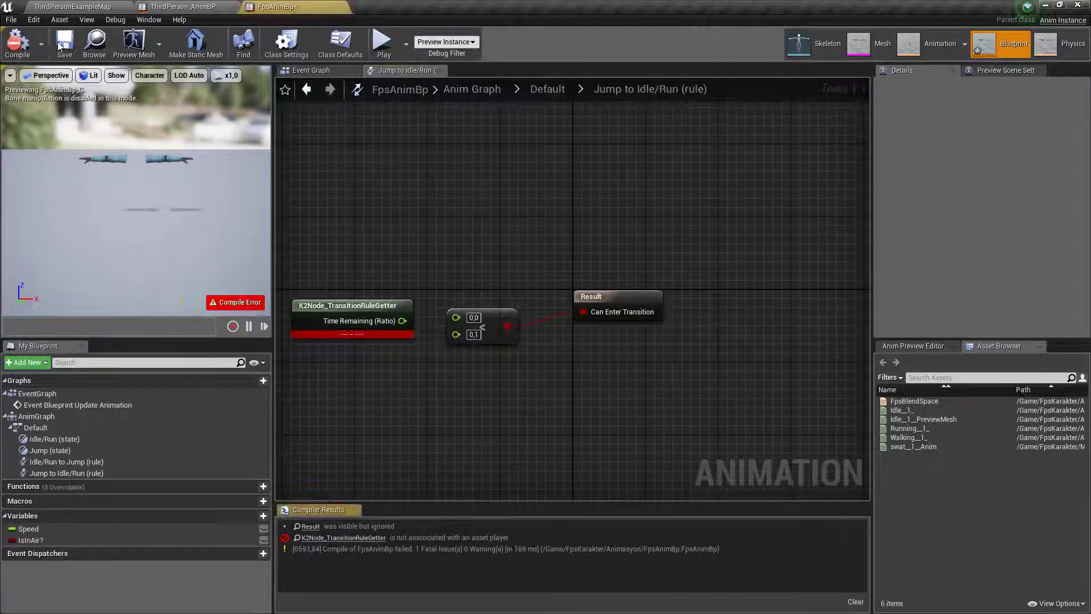
left_click_drag(396, 304, 451, 158)
left_click(400, 286)
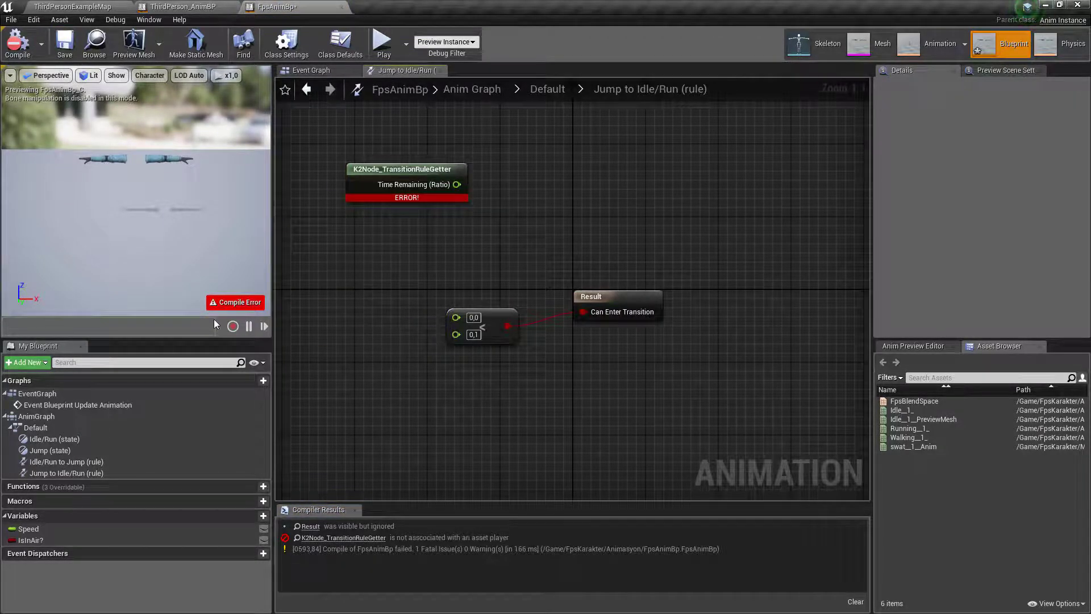
key("super")
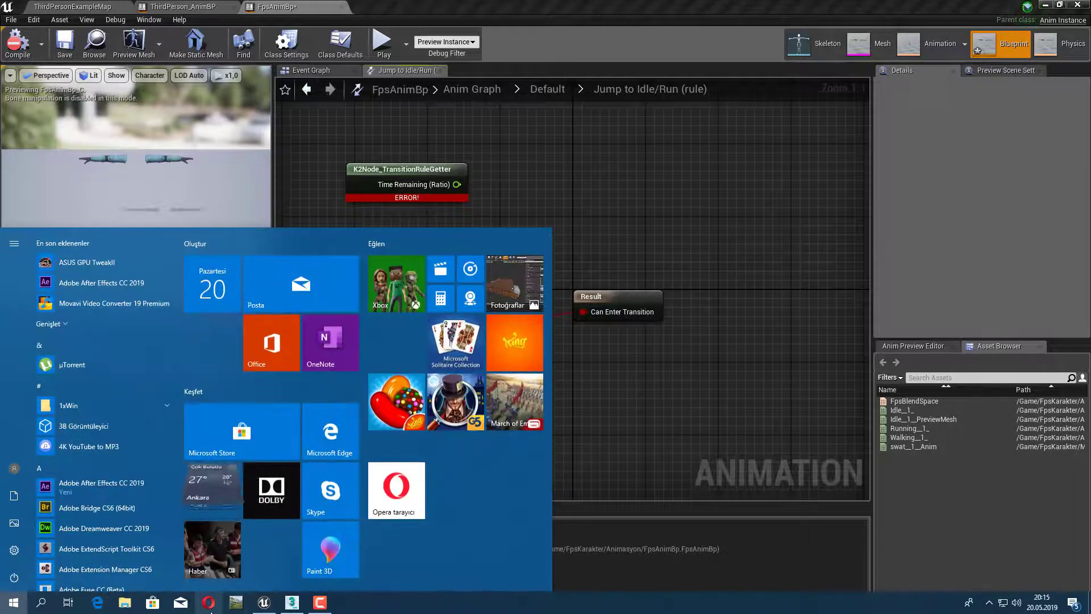
Launch a new private Opera window ('Yeni özel pencere') from the taskbar
right_click(208, 602)
left_click(188, 532)
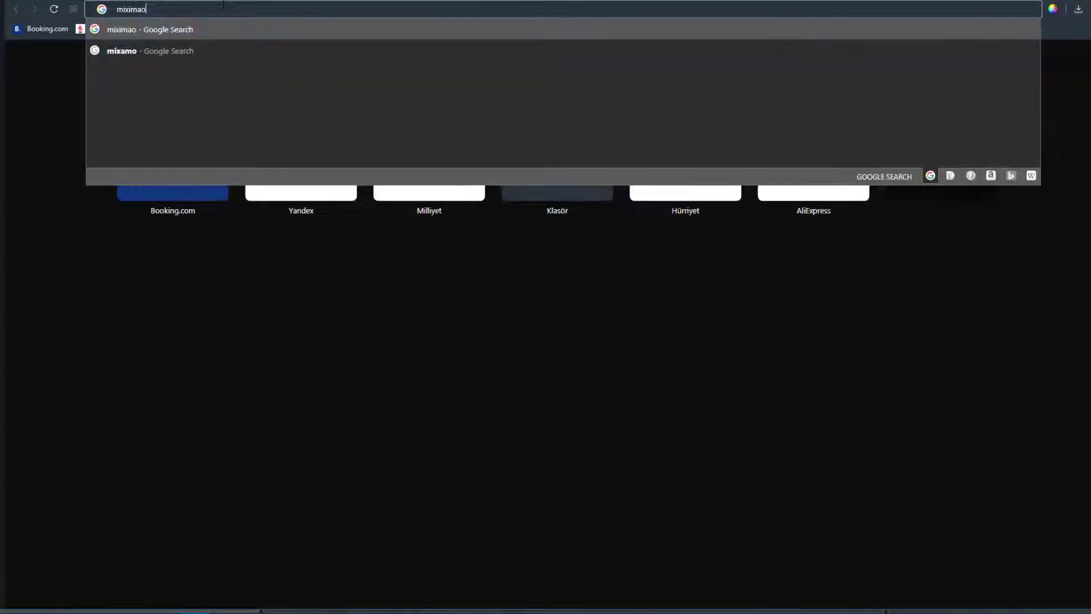
key("Return")
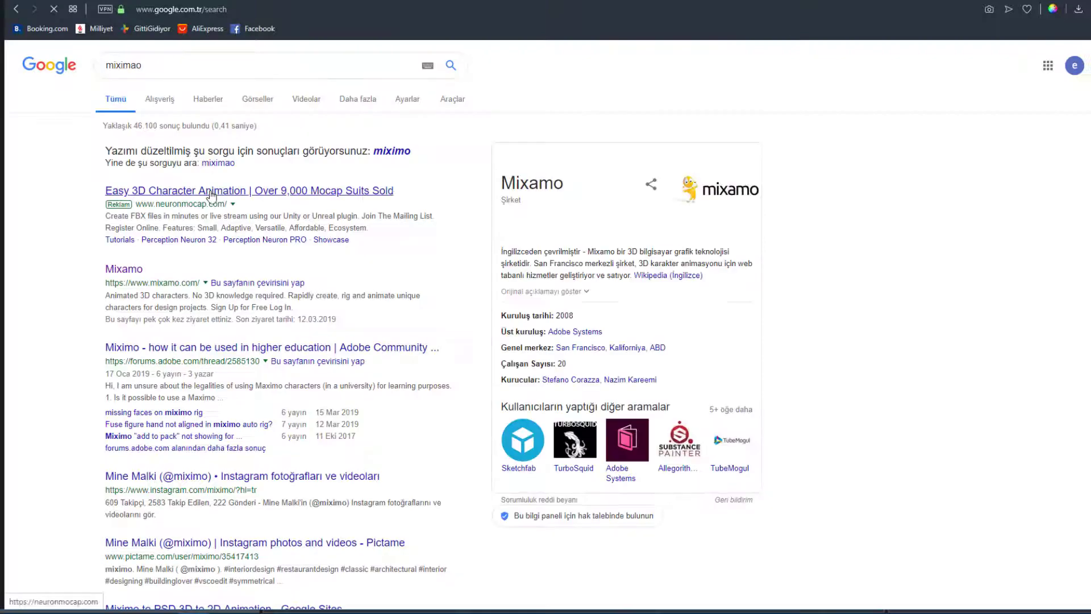
left_click(124, 269)
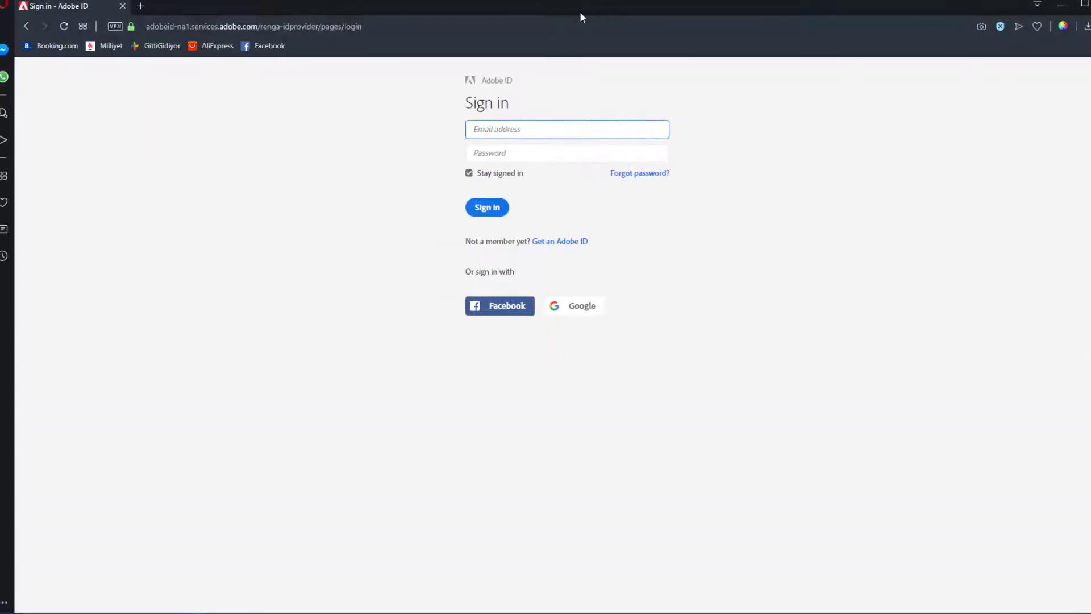
Sign in to Adobe with the saved account, decline saving the password, and focus Mixamo's search
double_click(580, 11)
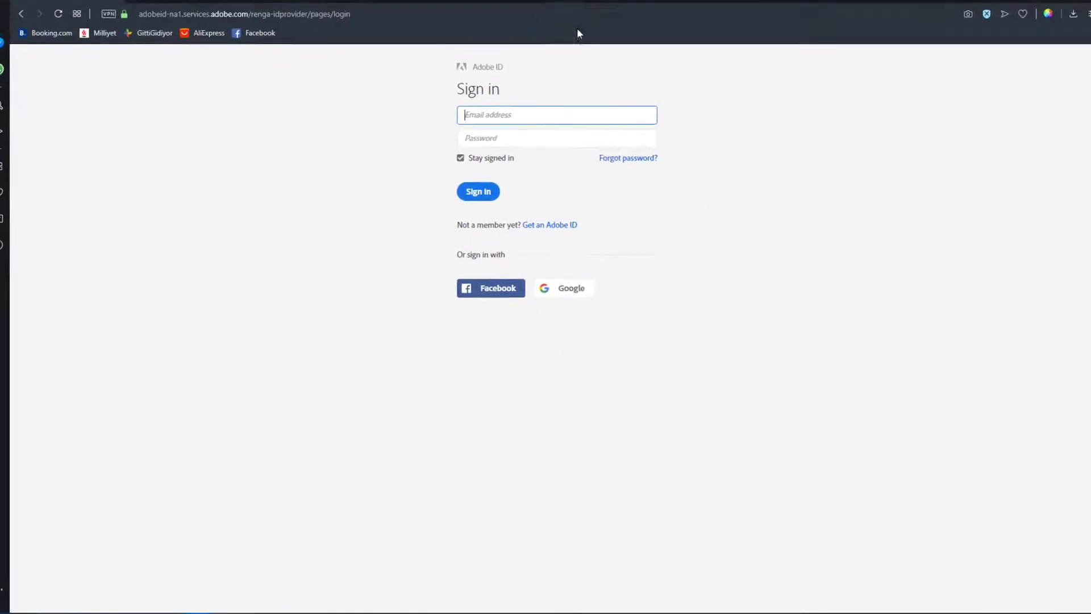
left_click(518, 132)
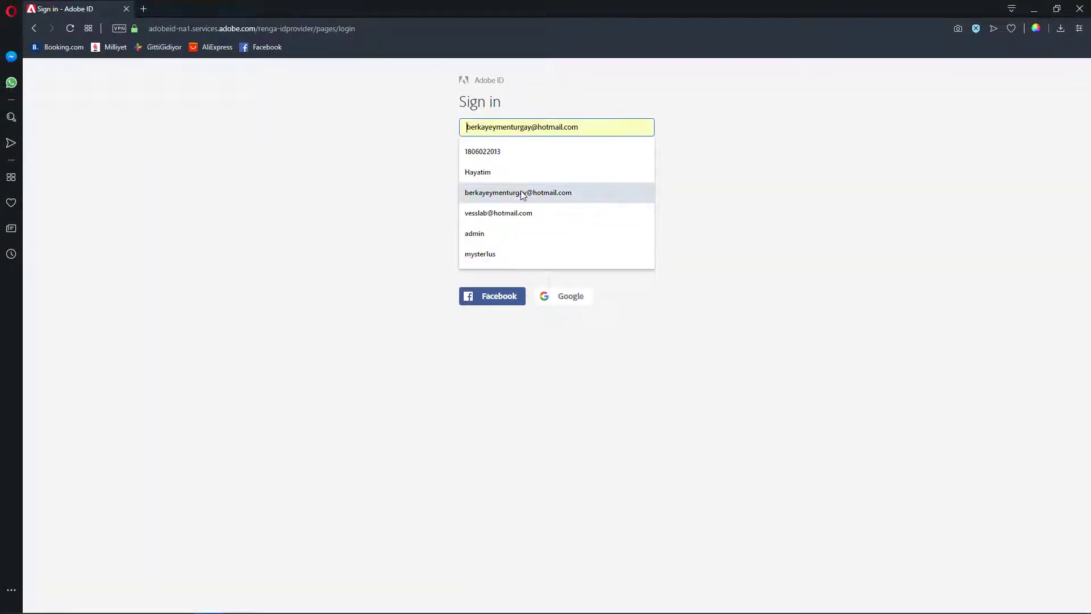
left_click(521, 192)
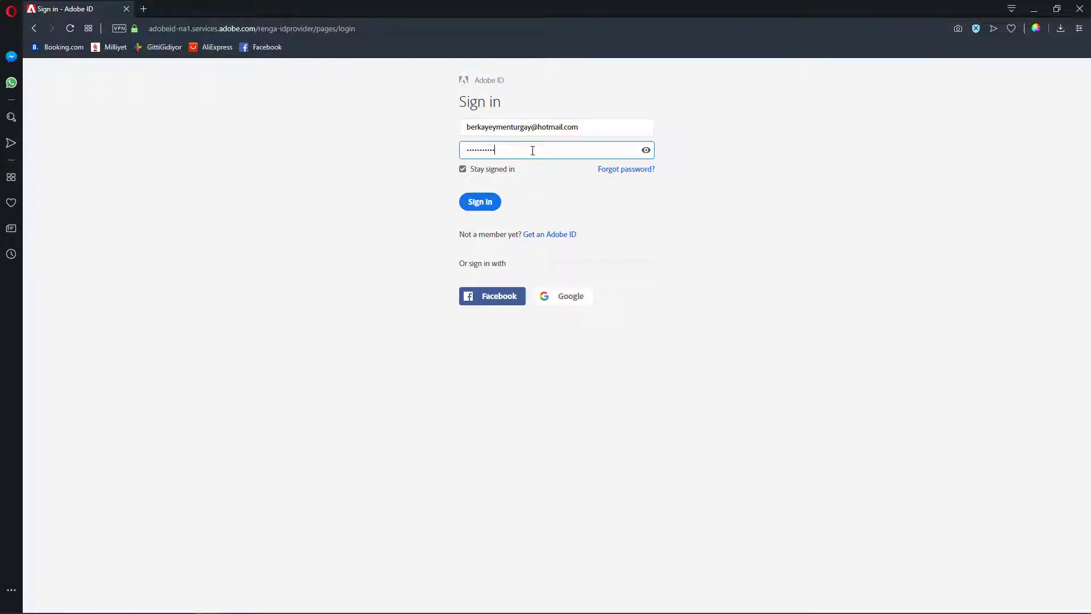
key("Return")
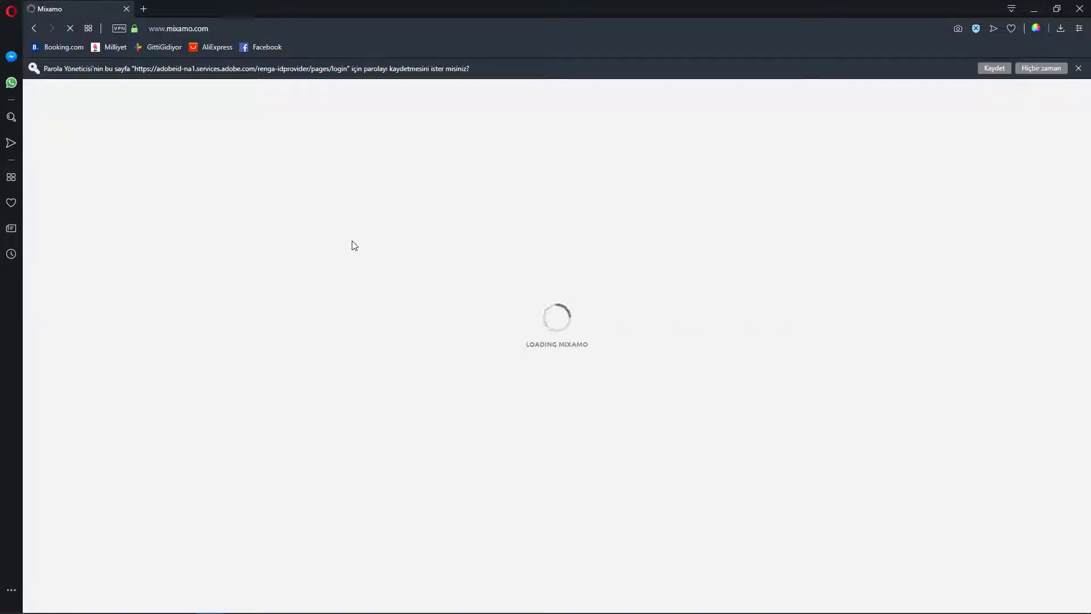
left_click(1078, 69)
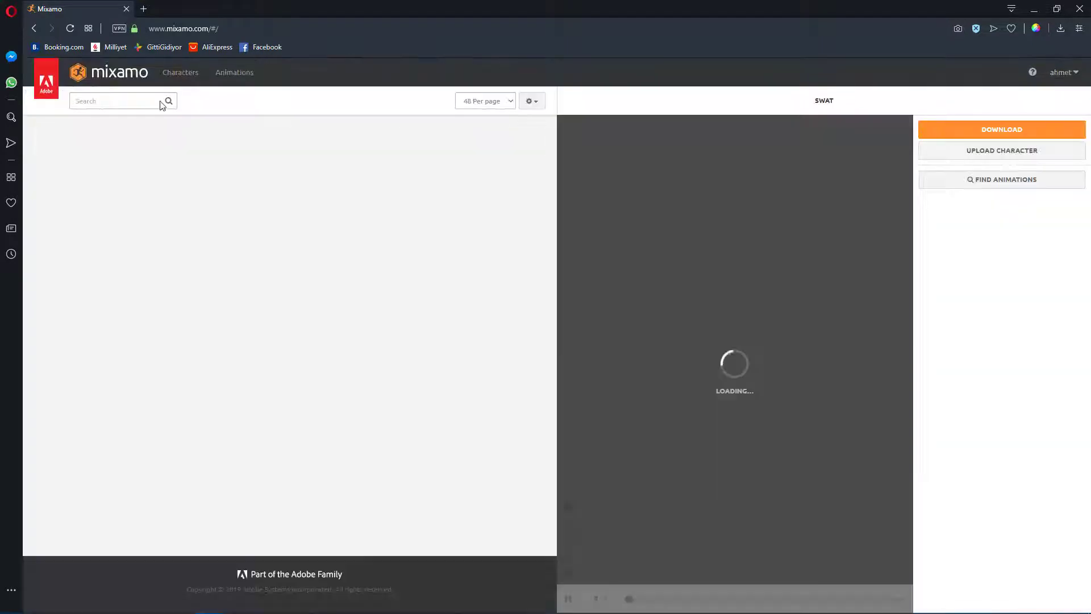
left_click(157, 102)
Search Mixamo for 'jump' and scroll through the 163 jump animation results
type("jump")
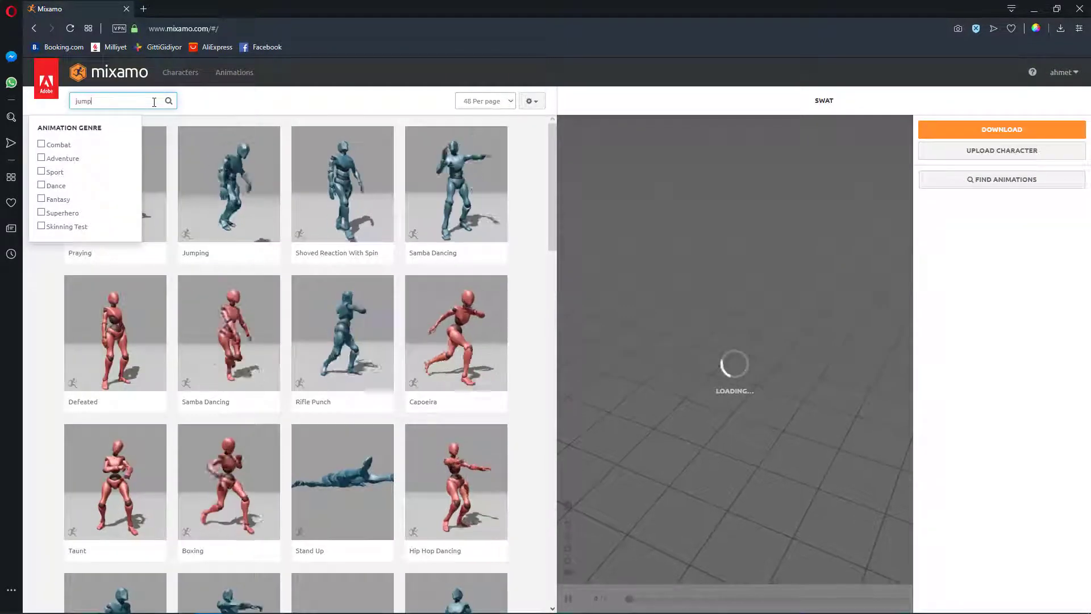
key("Return")
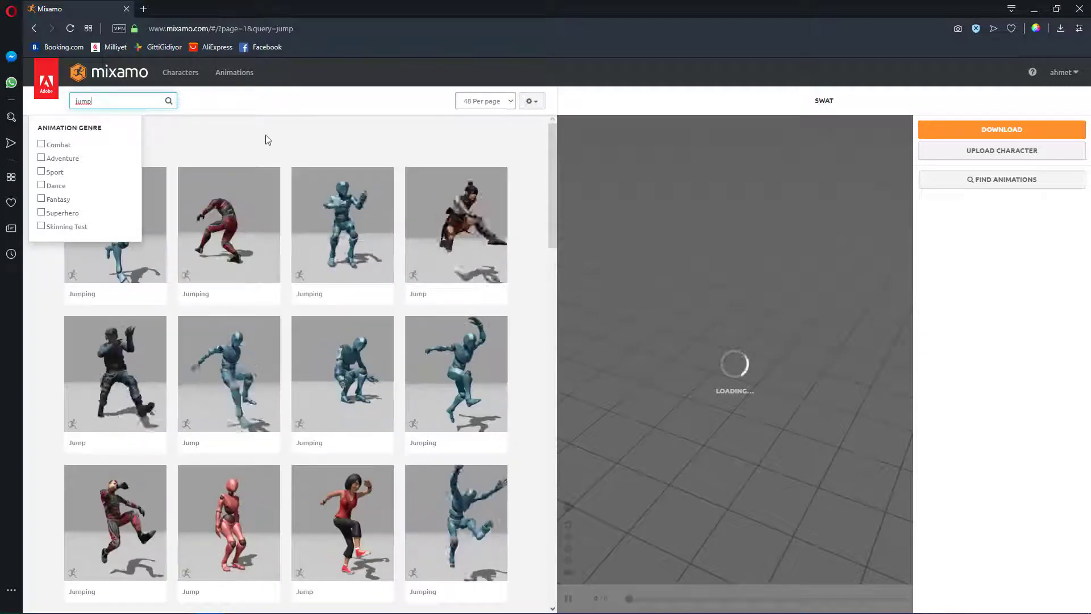
left_click(261, 150)
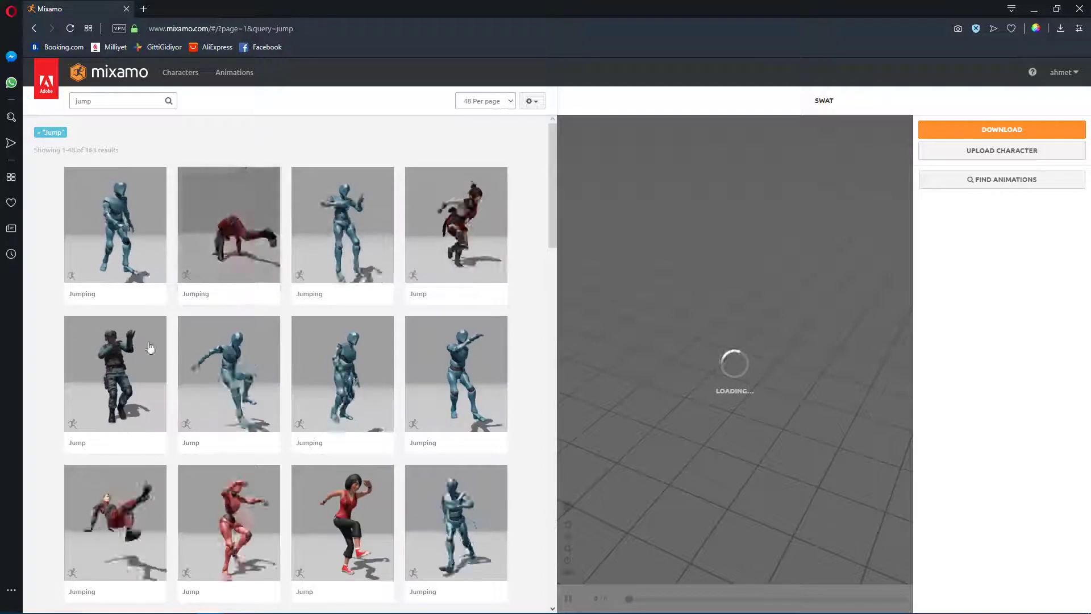
scroll(210, 405, "down", 3)
scroll(210, 404, "down", 3)
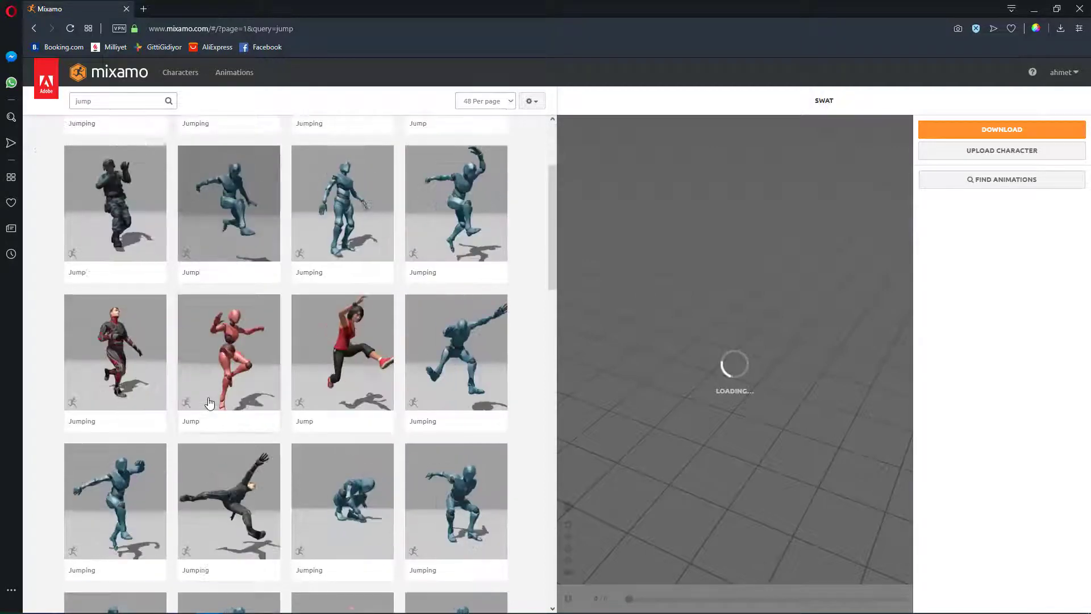
scroll(210, 402, "down", 3)
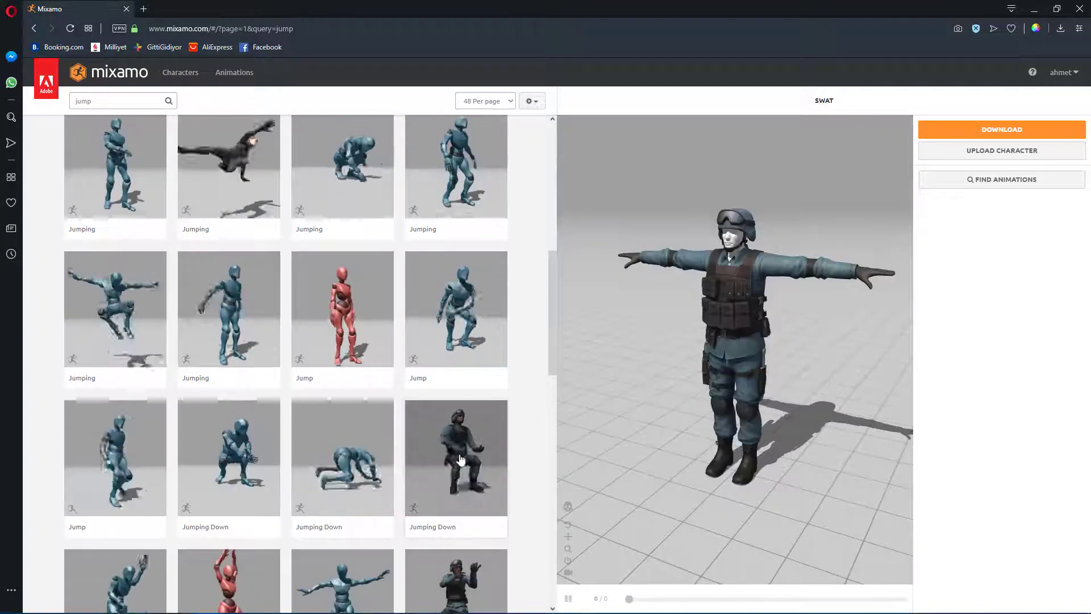
scroll(462, 425, "down", 2)
scroll(455, 425, "down", 3)
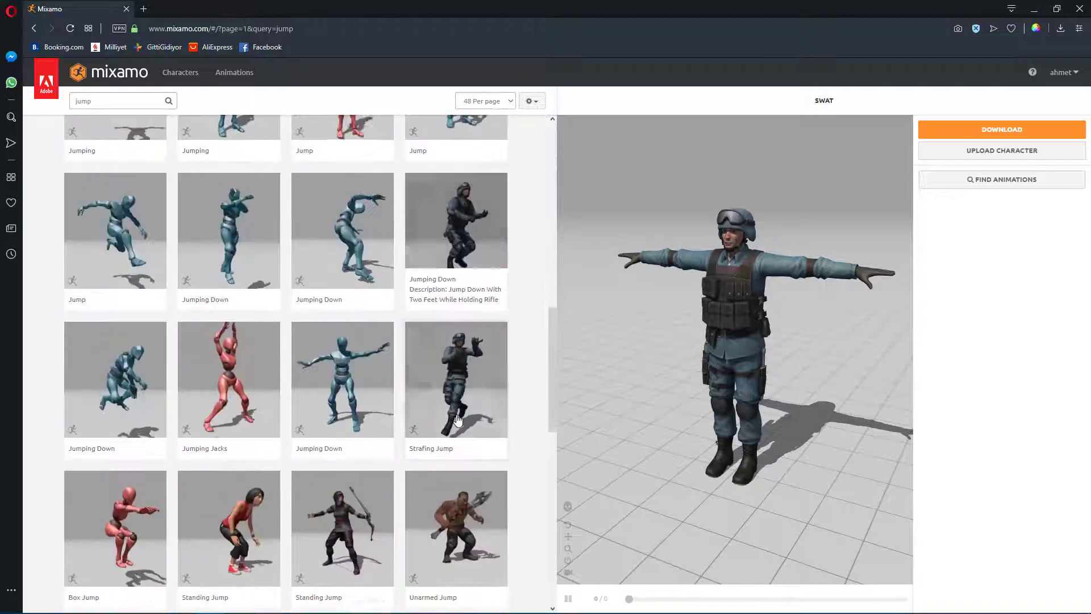
scroll(456, 423, "down", 3)
scroll(458, 421, "down", 2)
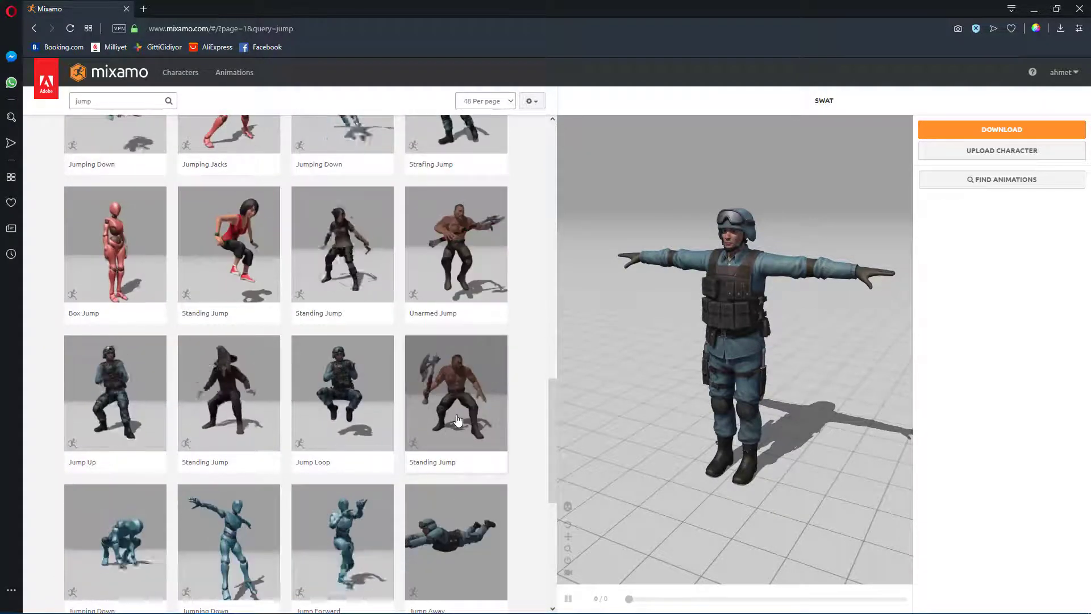
scroll(458, 419, "down", 2)
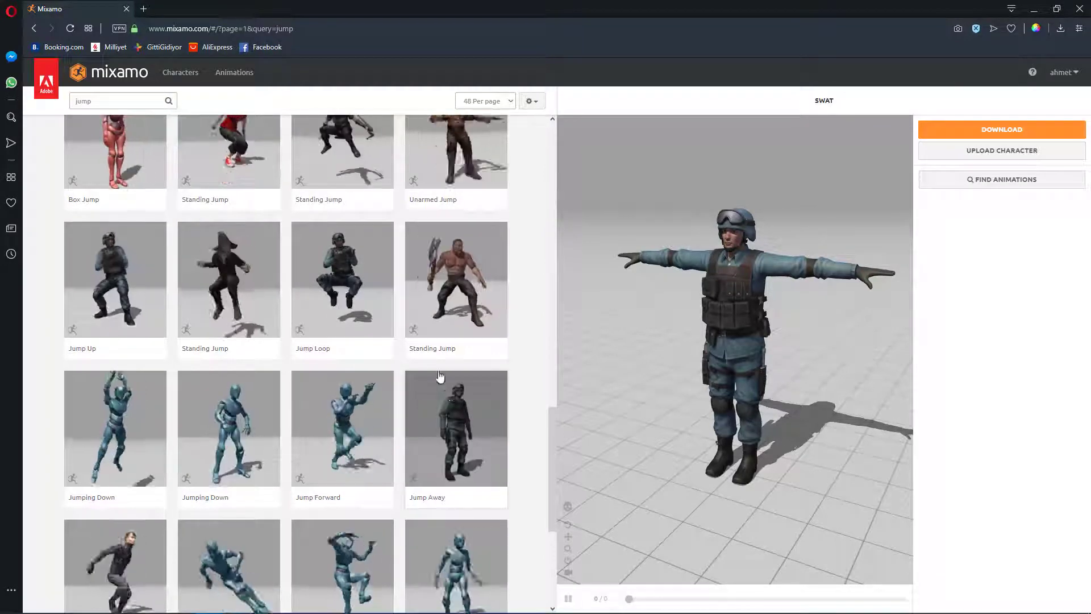
scroll(370, 309, "down", 2)
scroll(364, 330, "down", 4)
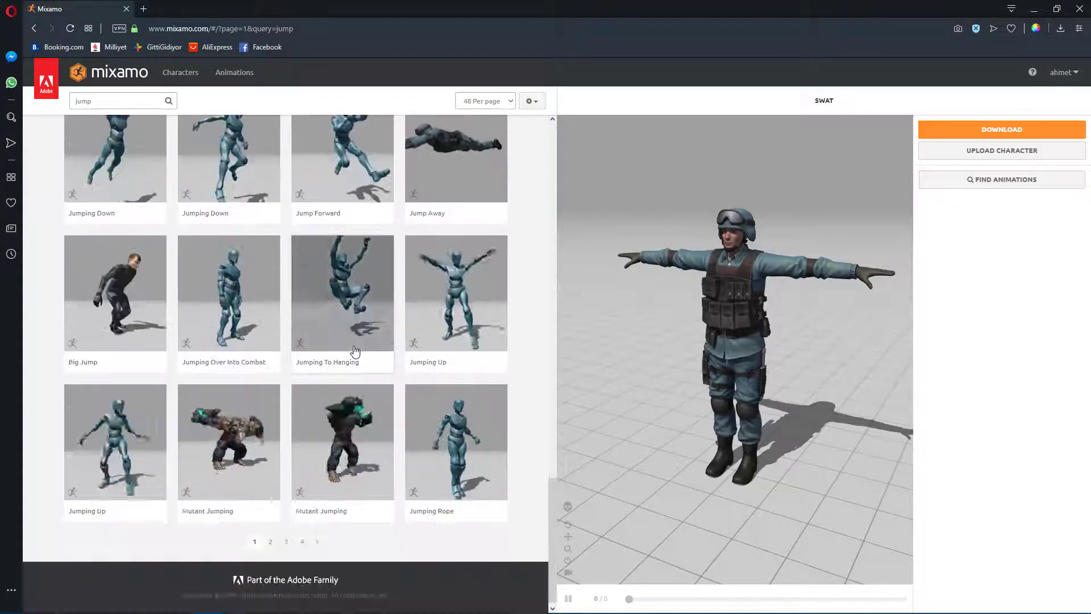
scroll(358, 341, "up", 4)
scroll(358, 342, "up", 4)
scroll(357, 344, "down", 1)
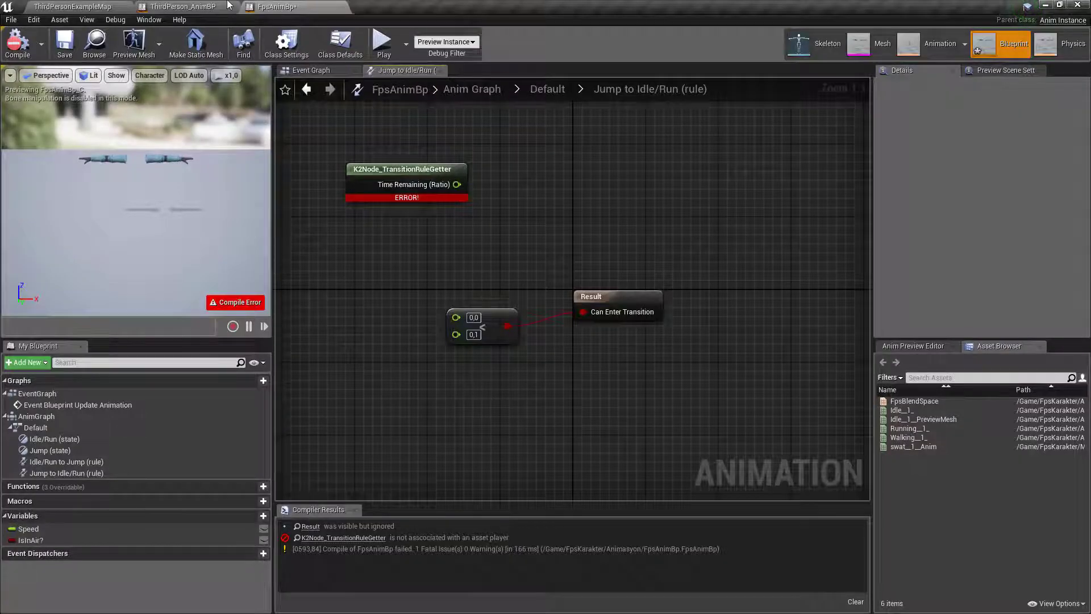
Review the JumpStart, JumpLoop and JumpEnd play nodes in ThirdPerson_AnimBP's Default state machine
left_click(227, 4)
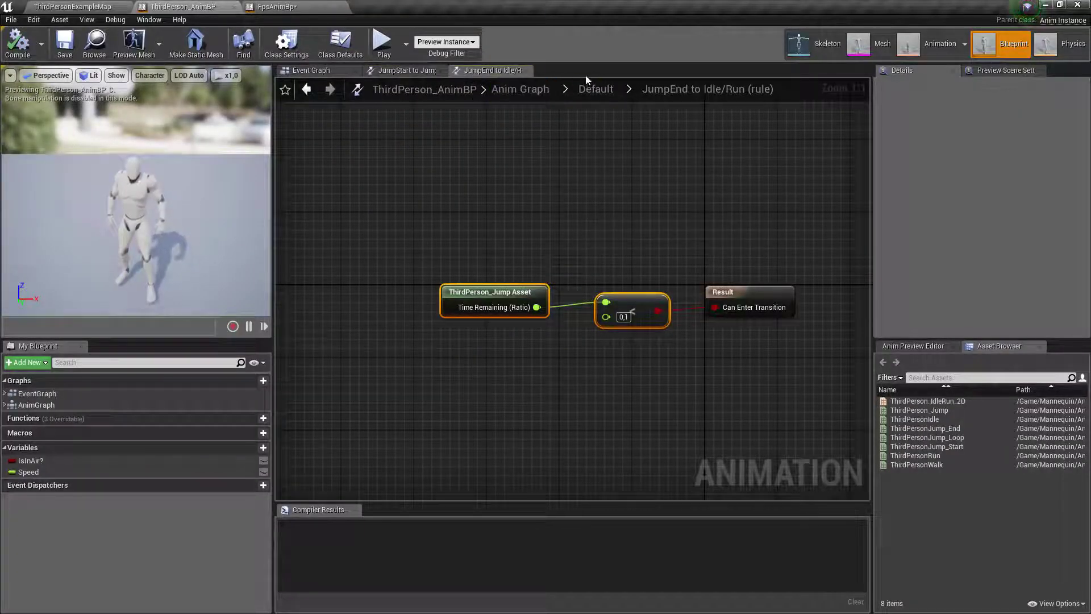
left_click(602, 88)
double_click(670, 208)
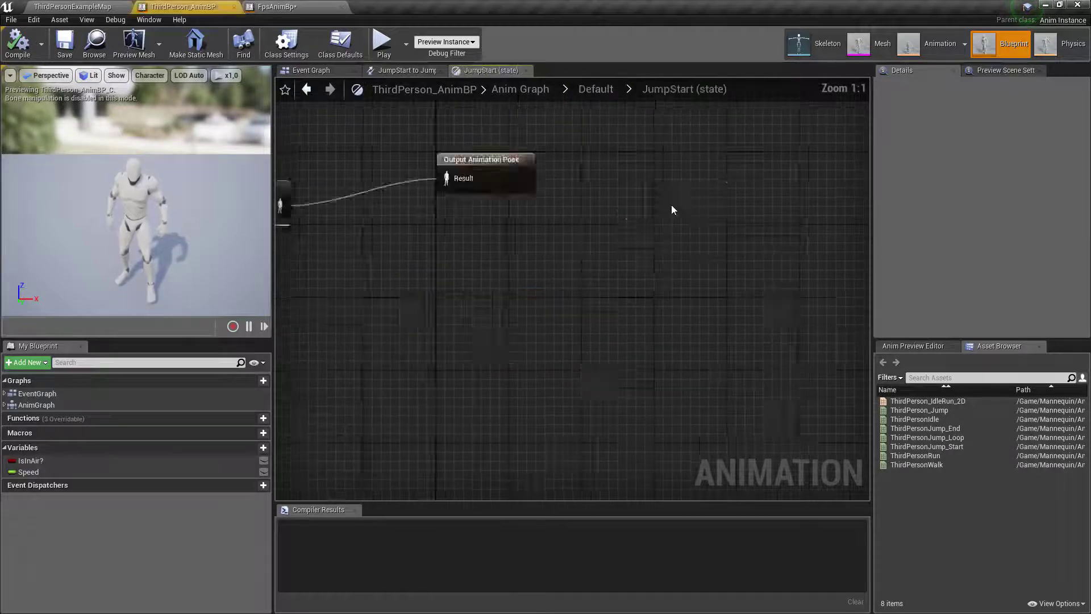
left_click(493, 321)
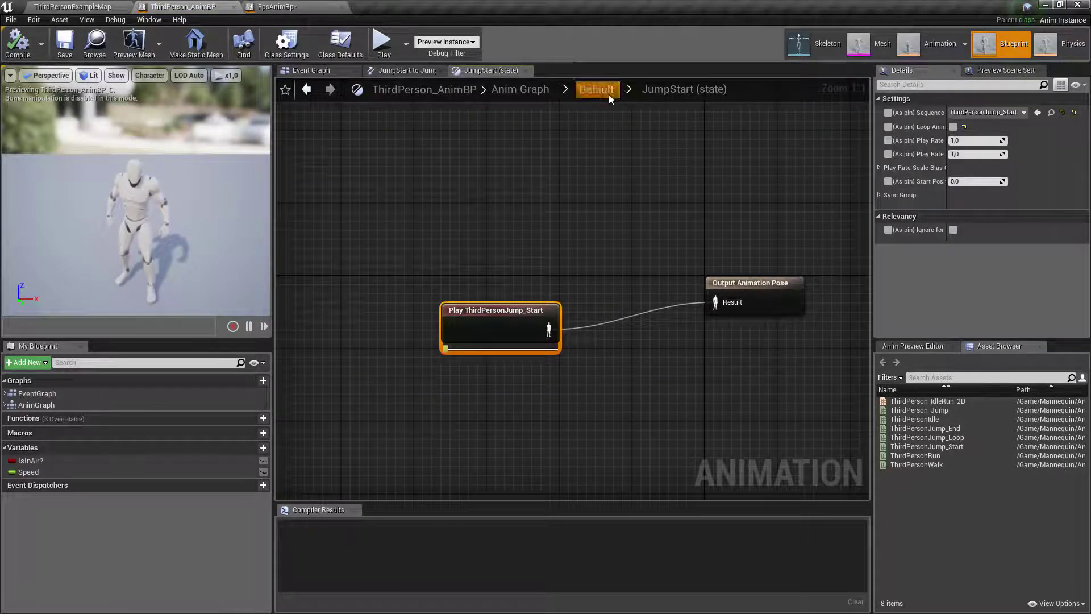
left_click(597, 88)
double_click(829, 309)
left_click(523, 307)
left_click(597, 89)
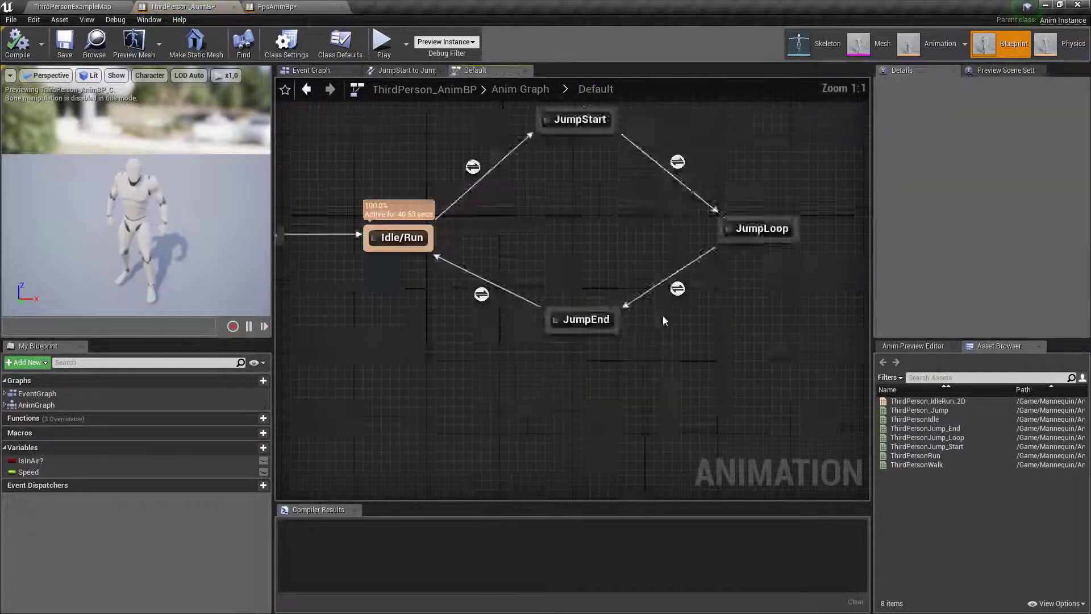
double_click(665, 398)
left_click(500, 315)
left_click(584, 91)
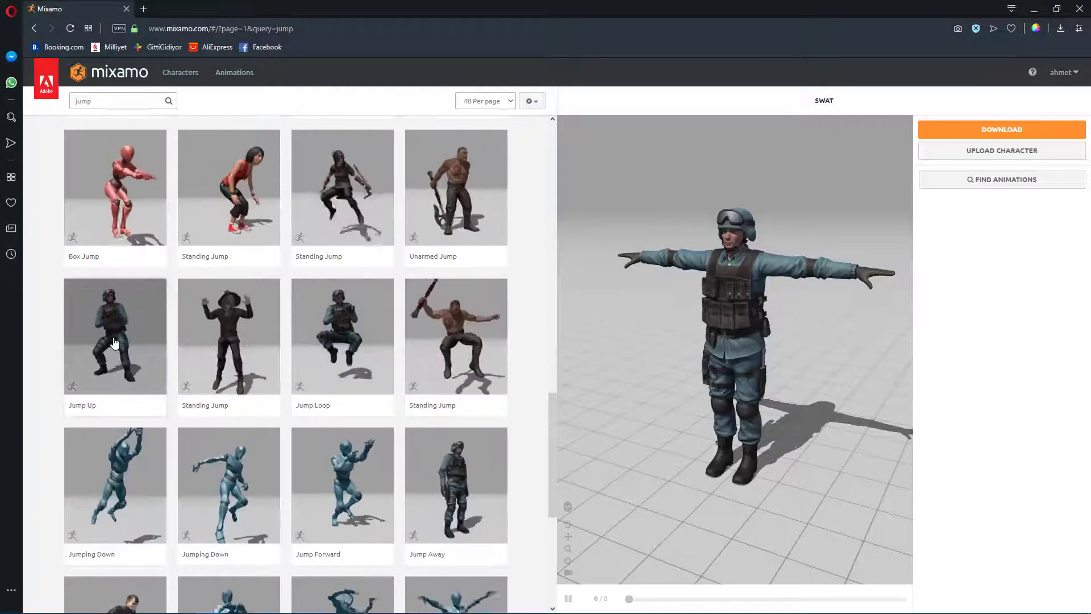
Download the Jump Up animation as FBX without skin
left_click(114, 343)
scroll(205, 409, "down", 4)
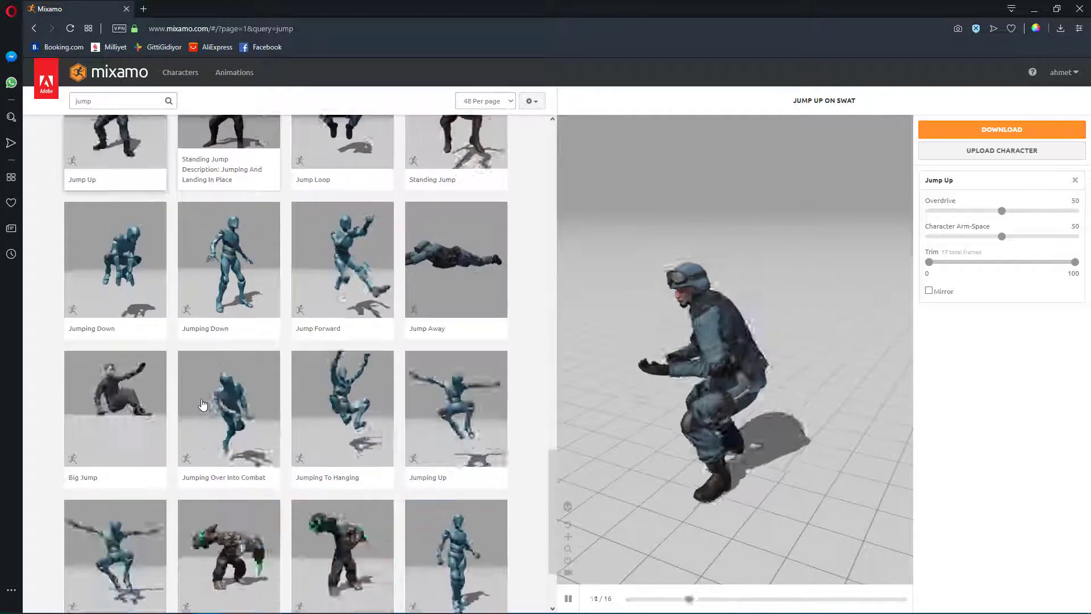
scroll(204, 401, "up", 2)
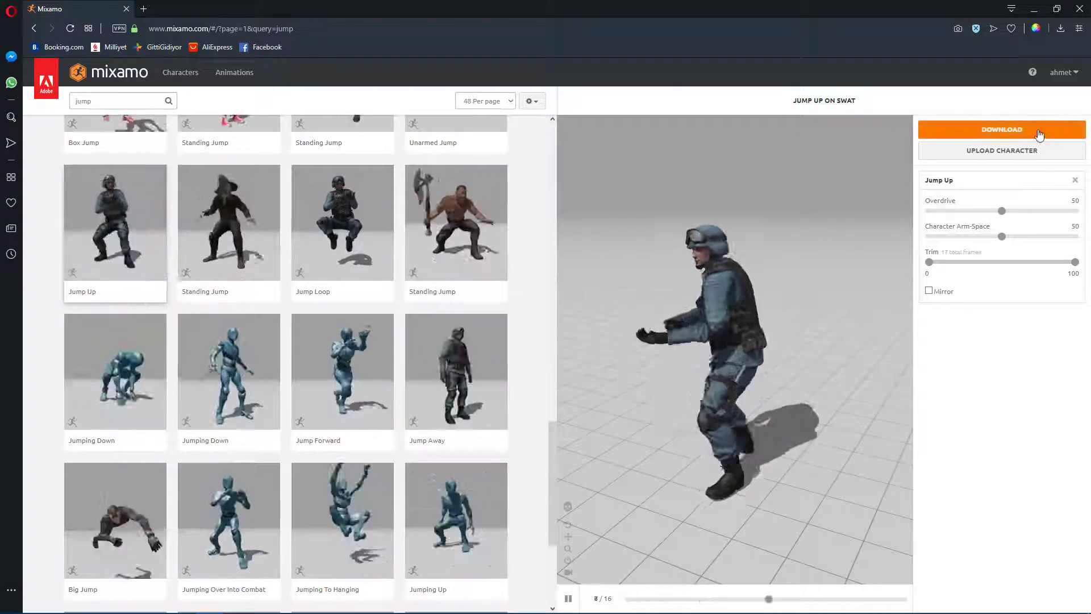
left_click(1039, 134)
left_click(580, 176)
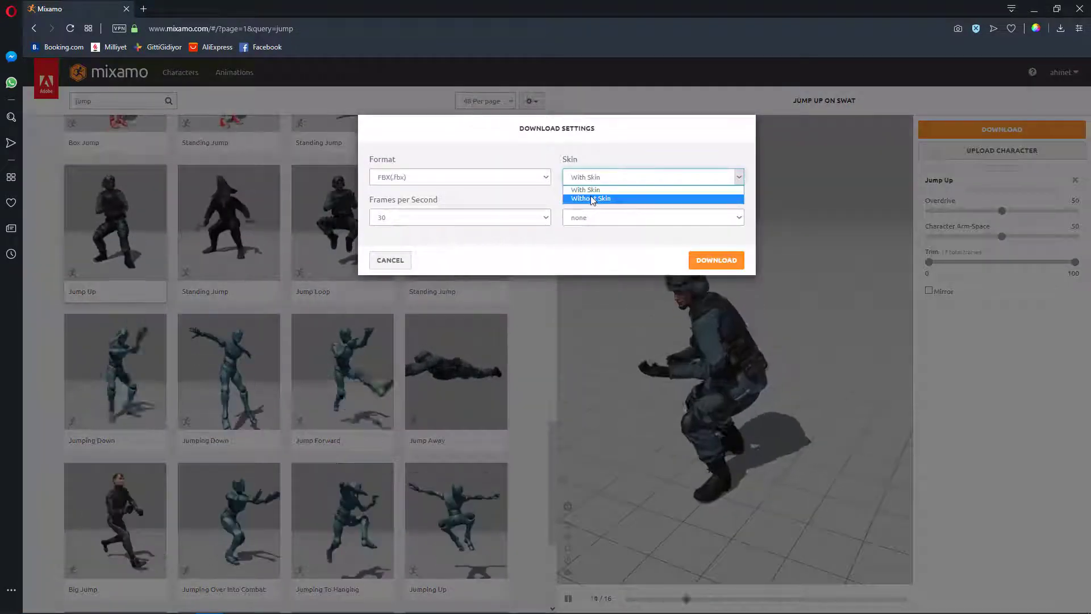
left_click(591, 198)
left_click(418, 218)
left_click(453, 223)
left_click(709, 259)
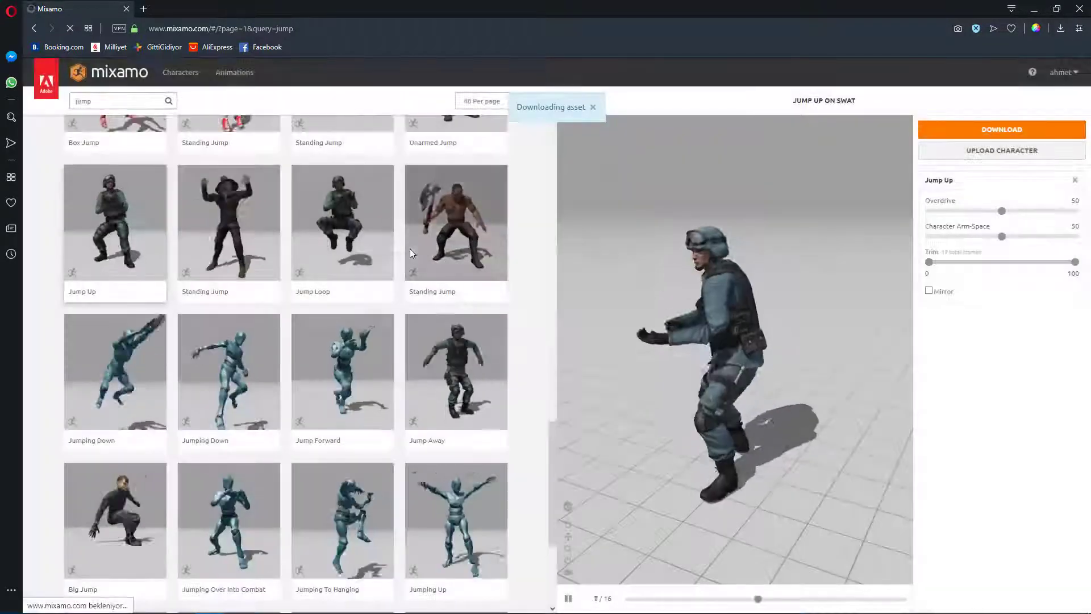
Download the Jump Loop animation with the same settings
left_click(363, 244)
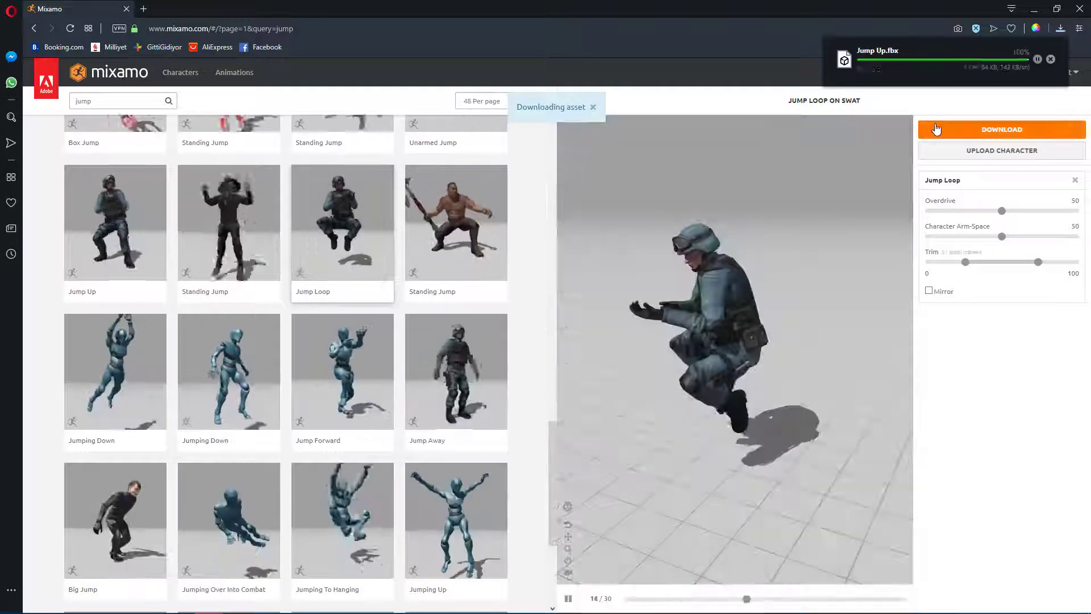
left_click(926, 130)
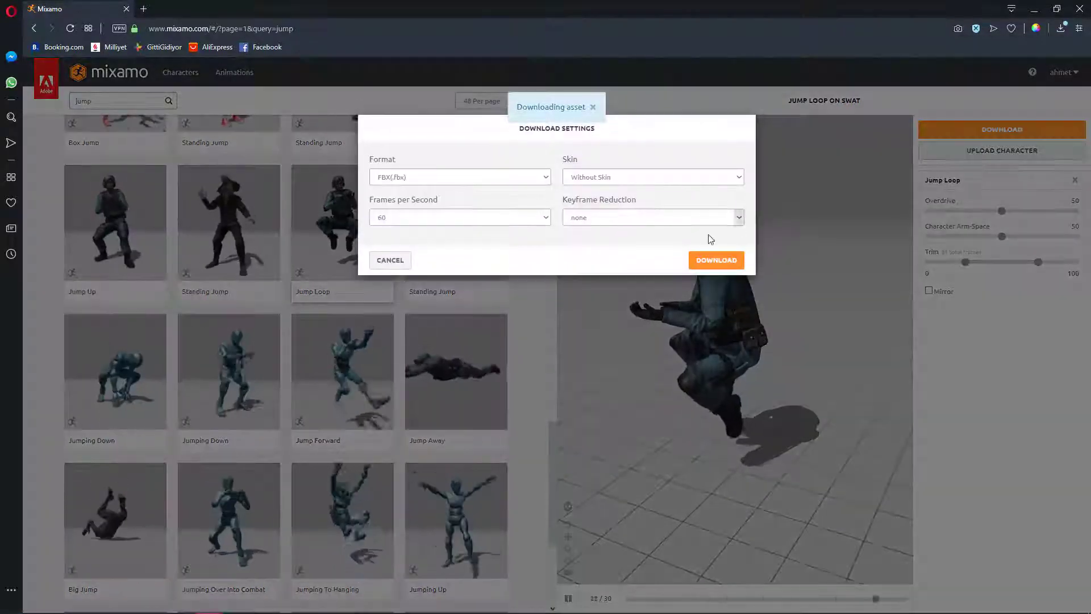
left_click(715, 260)
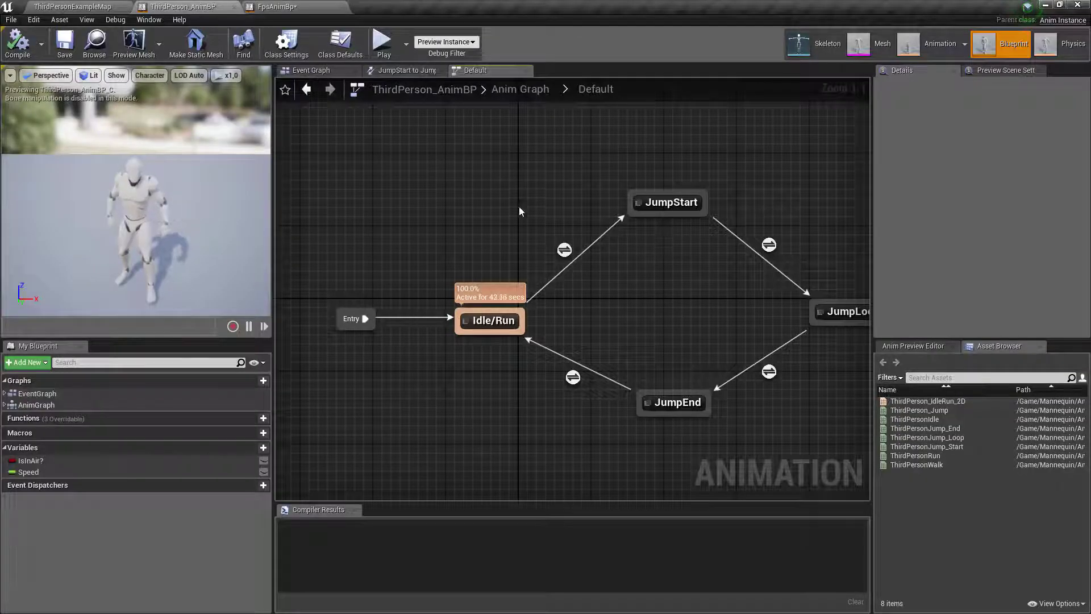
Select the JumpStart, JumpLoop and JumpEnd states, then delete the old Jump state and its transitions
left_click_drag(590, 152, 828, 449)
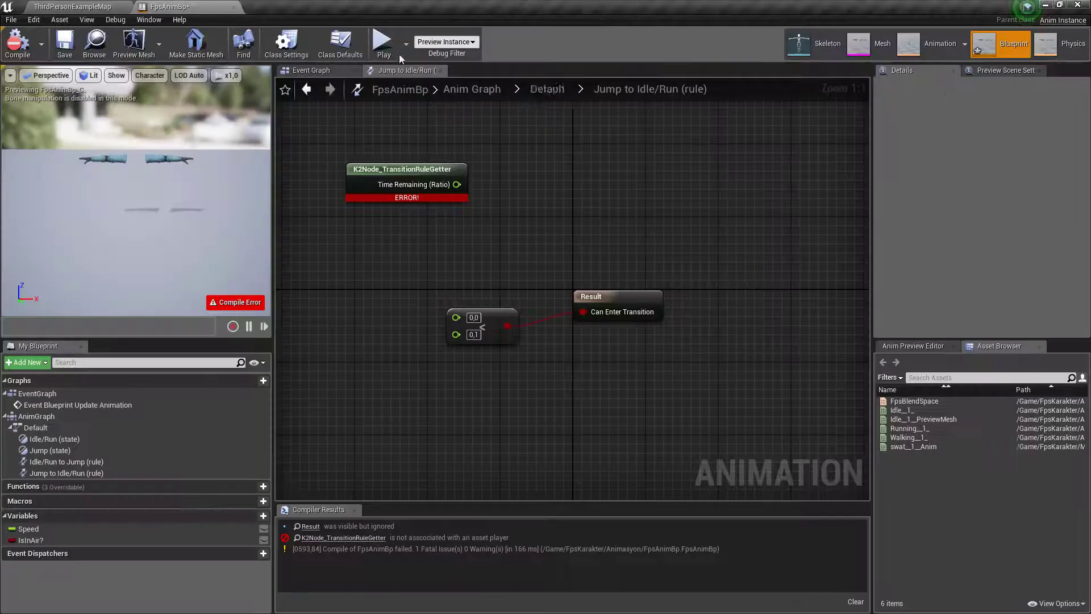
left_click(554, 91)
left_click_drag(535, 351, 739, 438)
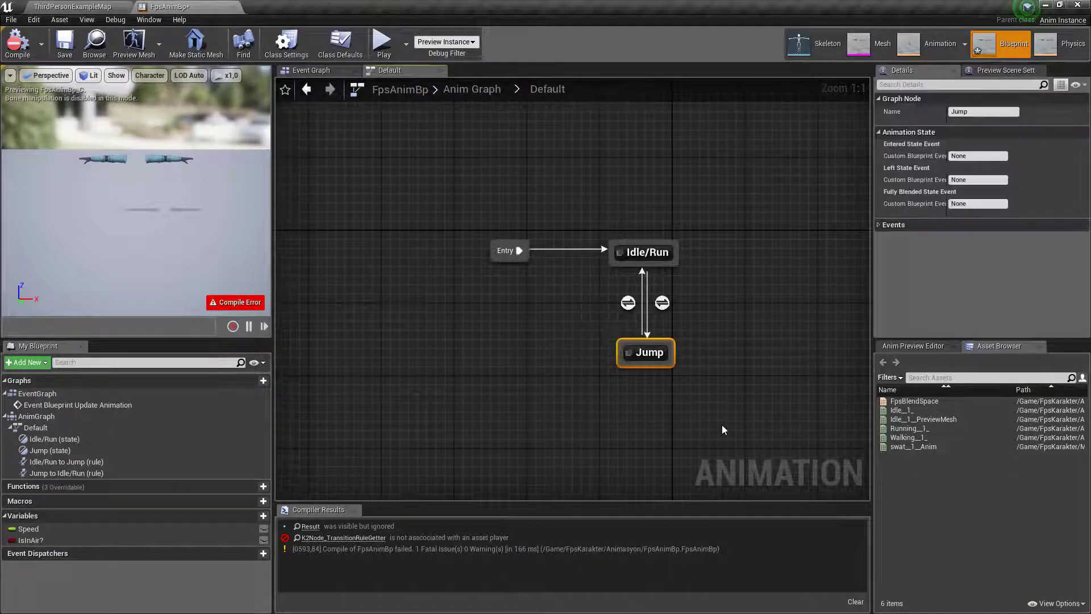
key("Delete")
Paste JumpStart, JumpLoop and JumpEnd, and add Idle/Run→JumpStart and JumpEnd→Idle/Run transitions
right_click_drag(725, 298, 586, 243)
key("ctrl+v")
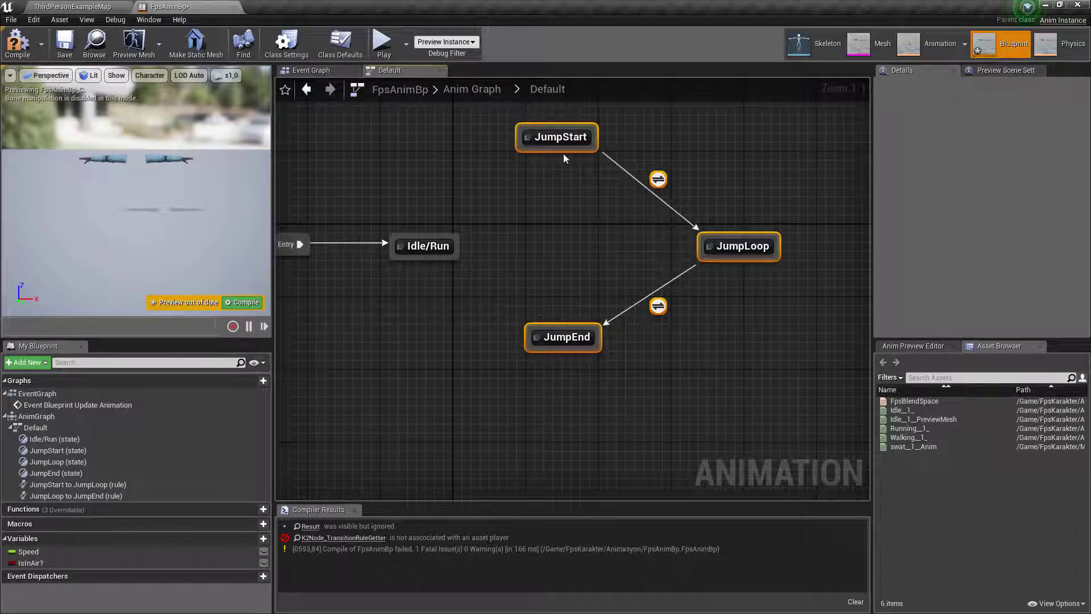
left_click_drag(449, 257, 545, 140)
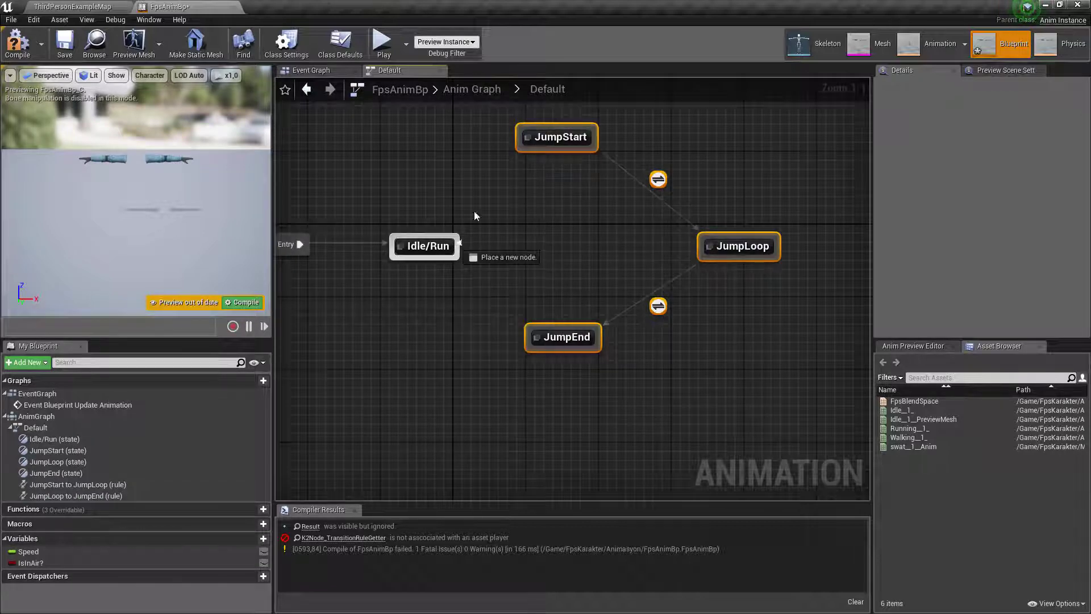
left_click_drag(531, 325, 437, 249)
left_click(73, 6)
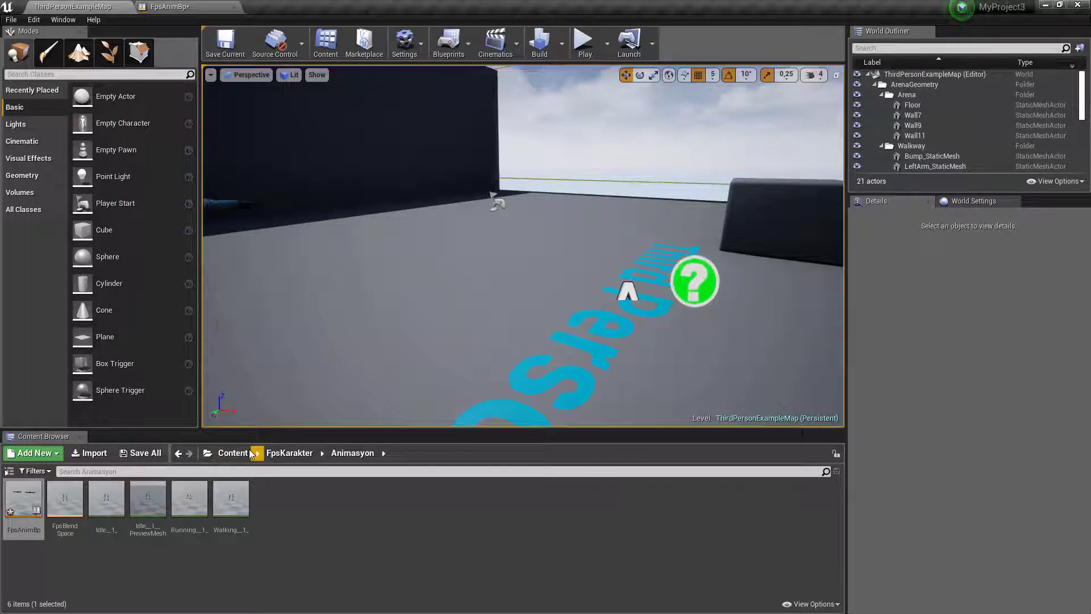
Open Mannequin/Animations/ThirdPerson_AnimBP and select the Is in Air? node in its Idle/Run→JumpStart rule
left_click(234, 453)
double_click(148, 498)
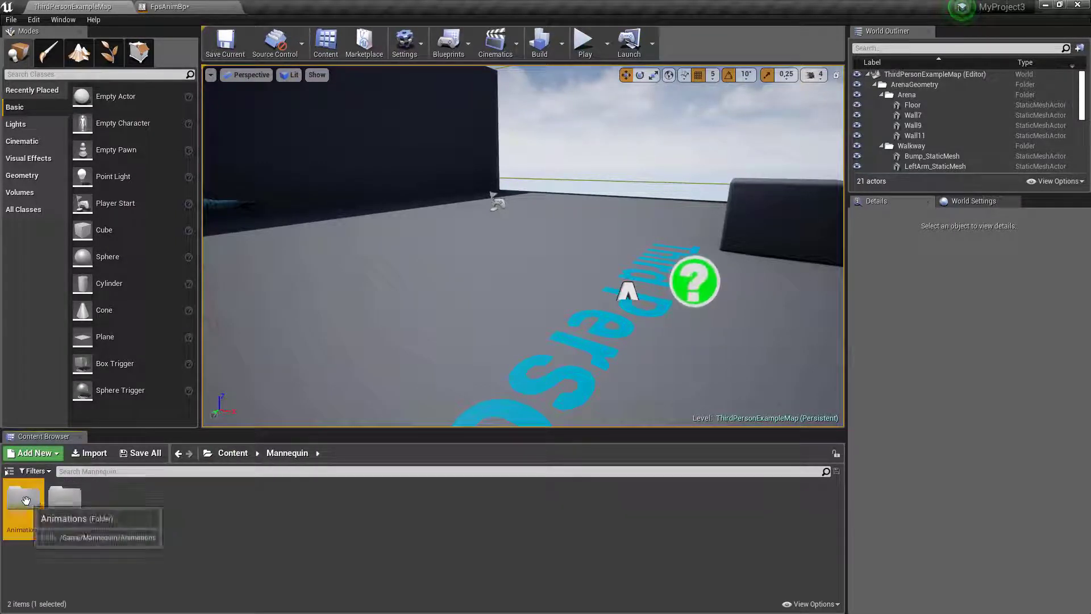
double_click(23, 497)
double_click(22, 499)
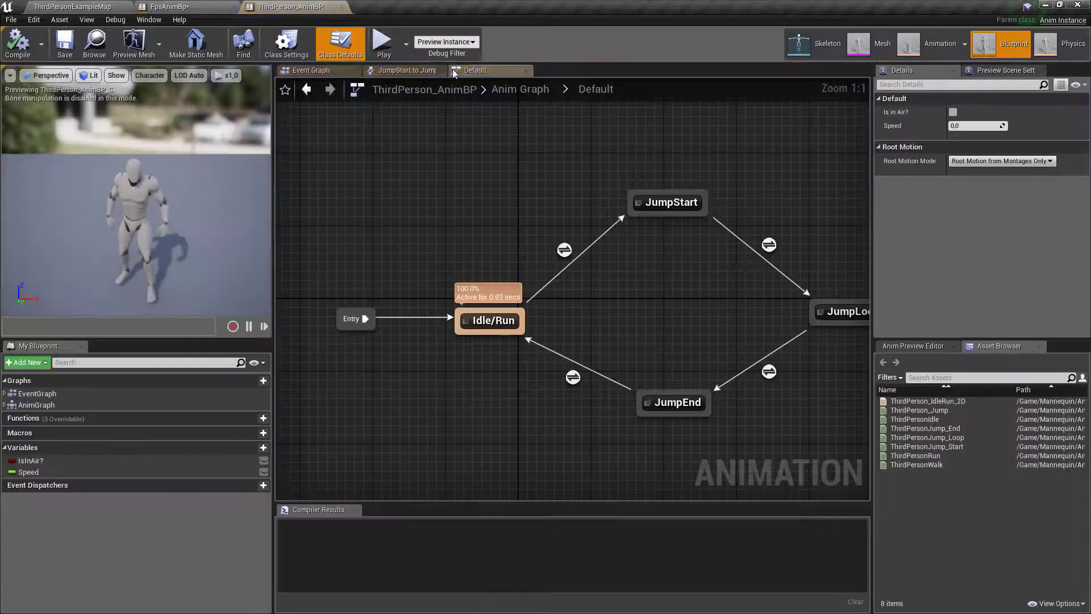
double_click(564, 278)
left_click_drag(554, 233, 438, 370)
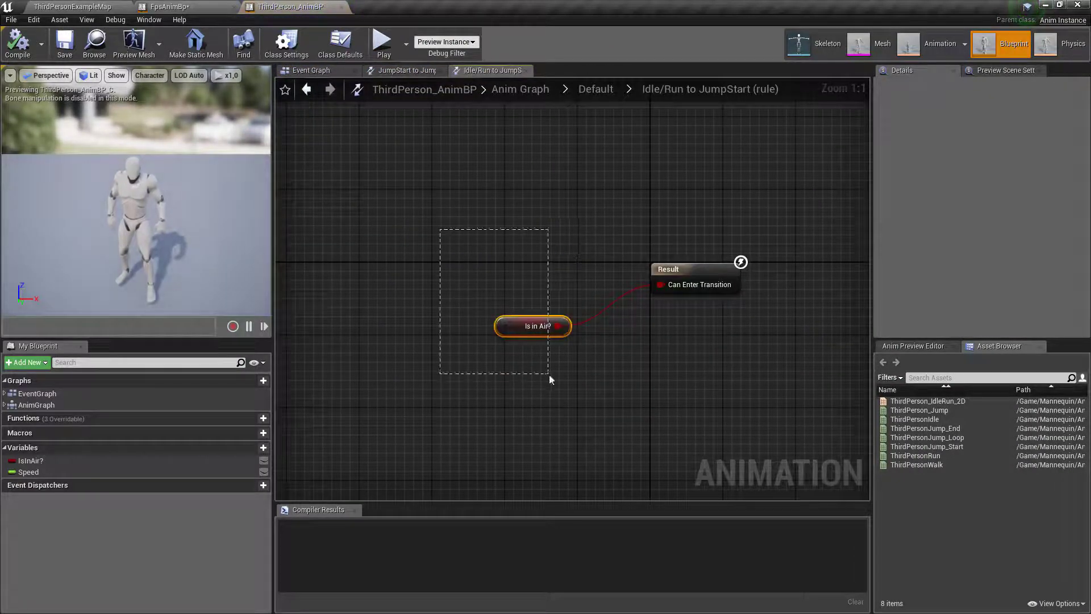
Place the IsInAir? variable into FpsAnimBp's Idle/Run→JumpStart rule
left_click(169, 7)
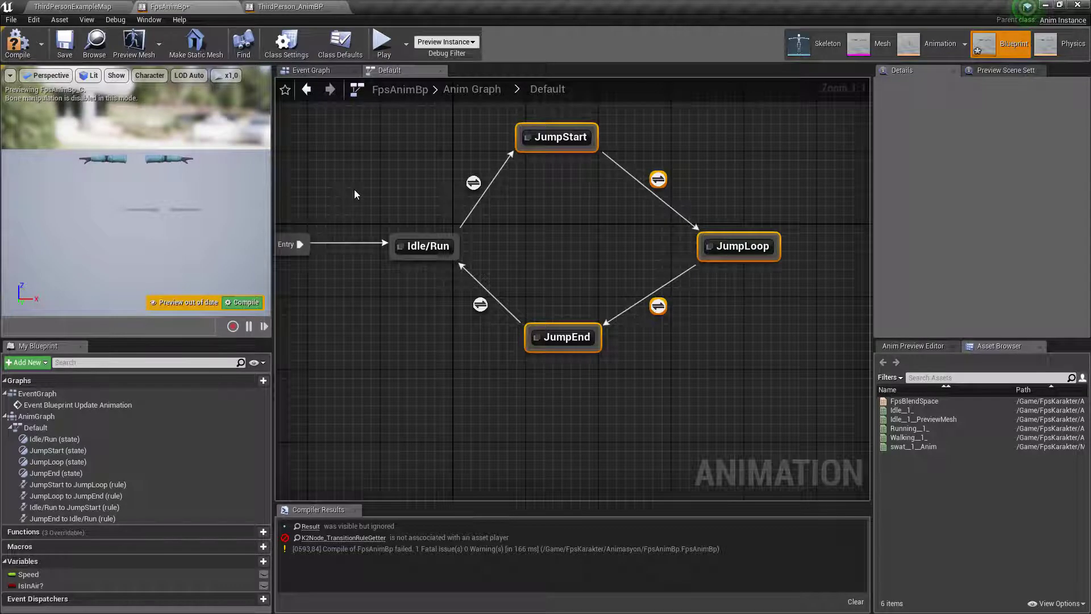
double_click(473, 182)
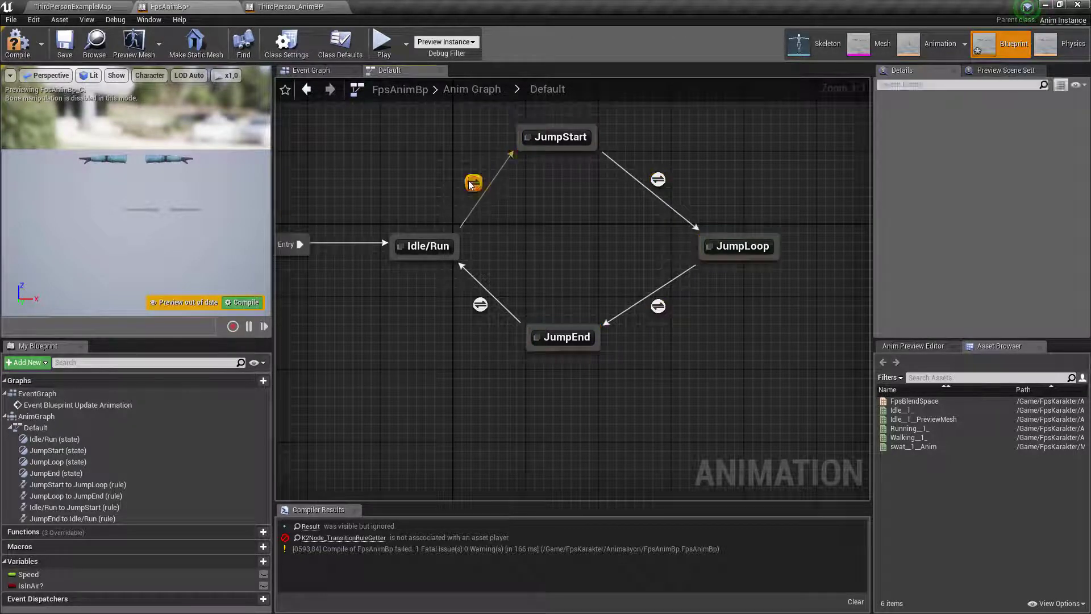
left_click_drag(30, 585, 578, 313)
Open the JumpEnd→Idle/Run rule in both FpsAnimBp and ThirdPerson_AnimBP
left_click(547, 89)
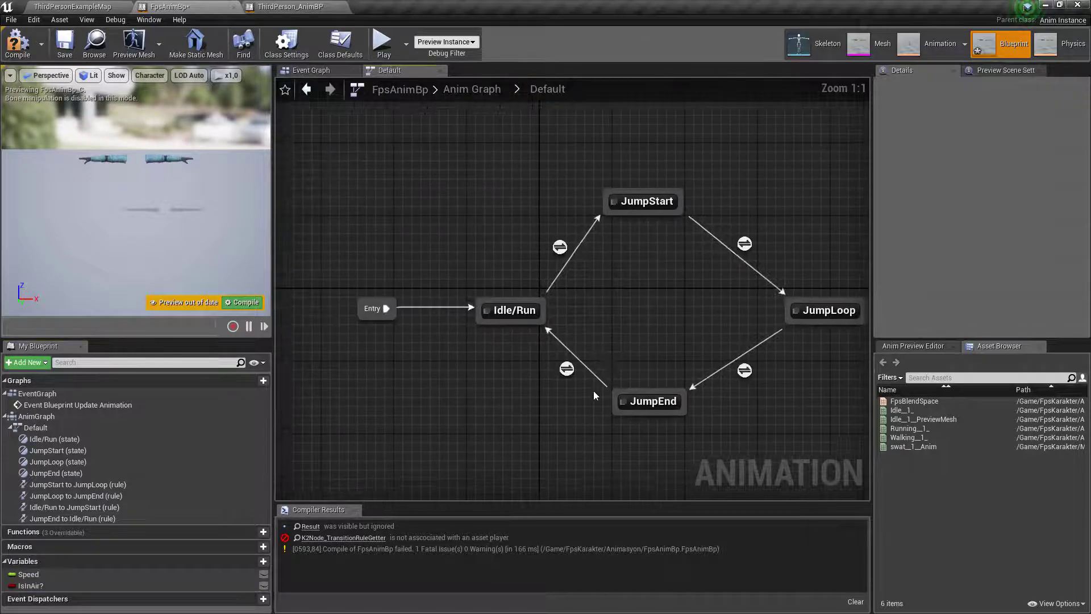
double_click(570, 369)
left_click(271, 4)
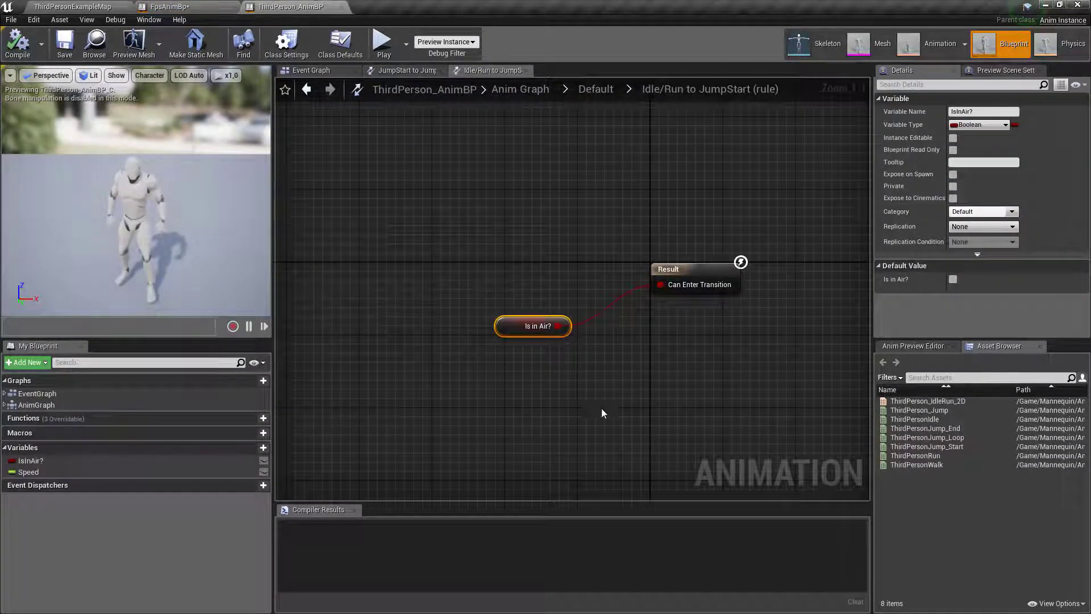
double_click(573, 378)
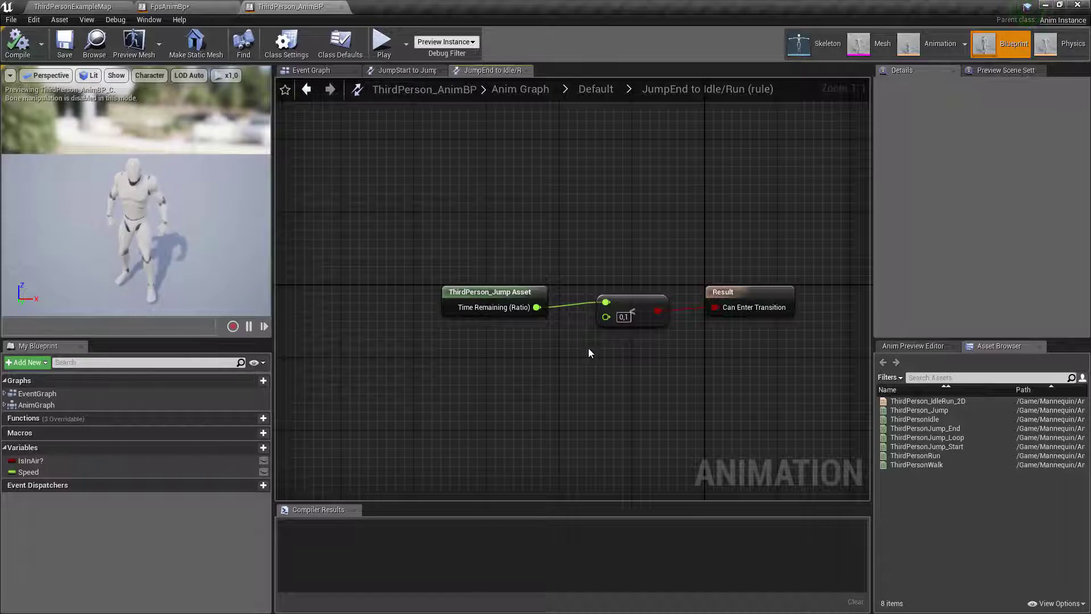
Copy the Time Remaining (Ratio) comparison into FpsAnimBp's JumpEnd→Idle/Run rule, wire it to Can Enter Transition, and compile
left_click_drag(446, 234, 637, 380)
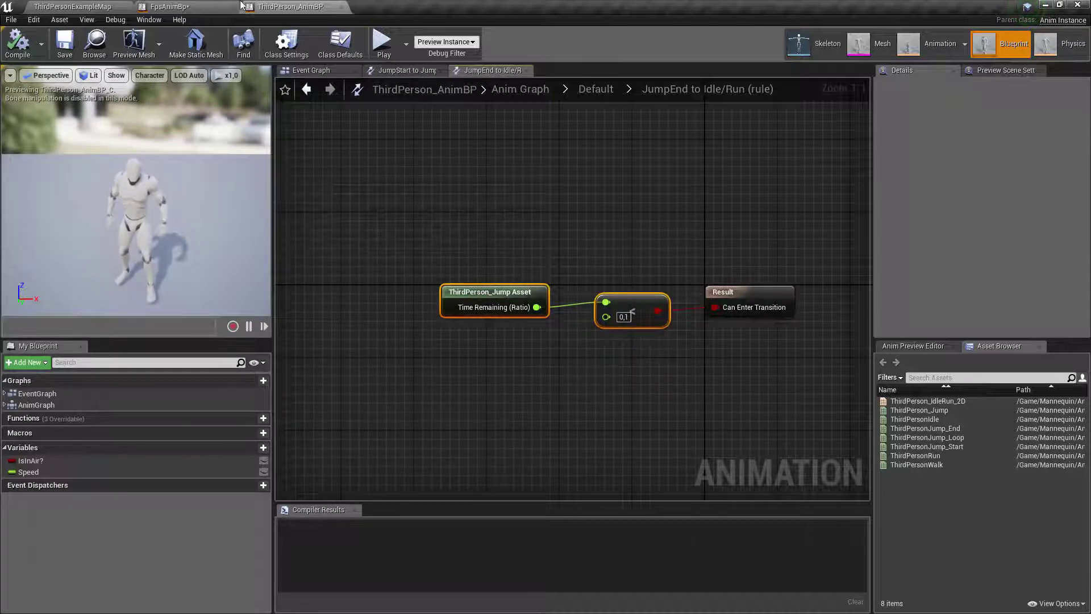
left_click(169, 6)
key("ctrl+v")
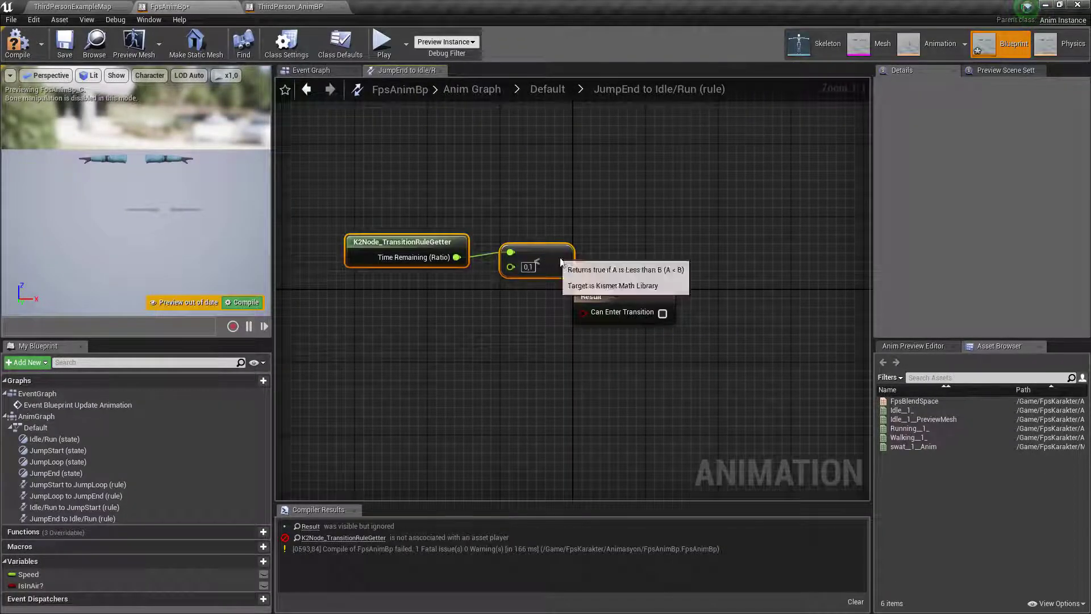
left_click_drag(562, 260, 583, 312)
left_click(17, 41)
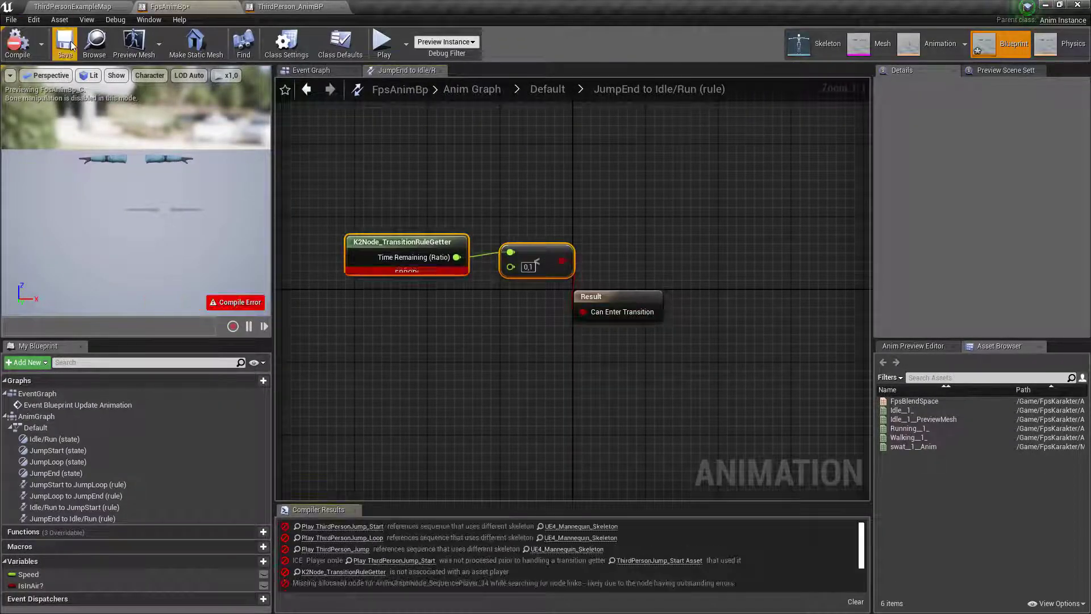
left_click(566, 89)
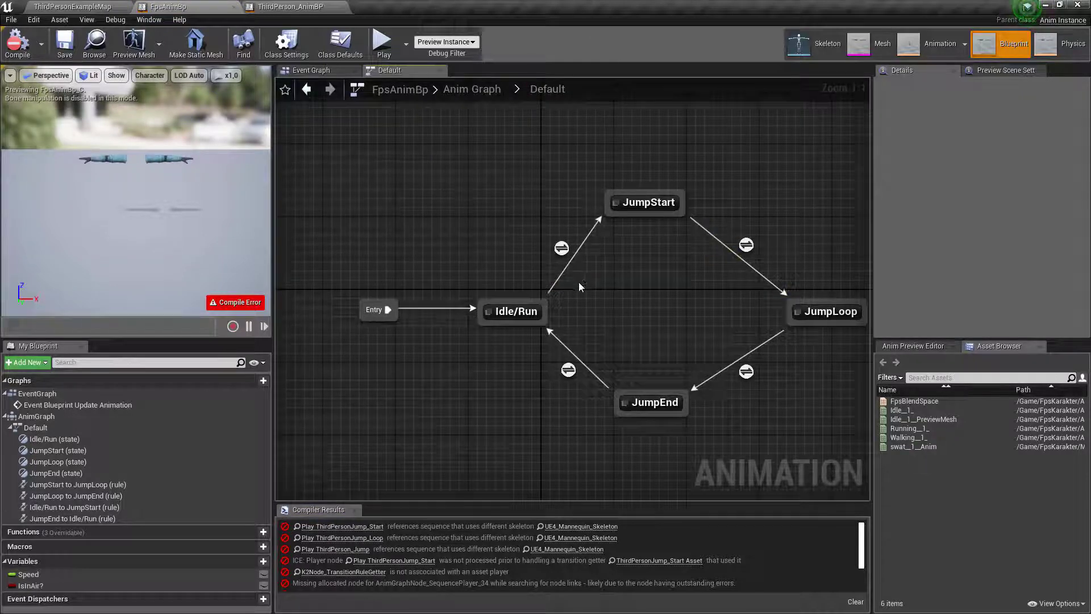
key("alt+Tab")
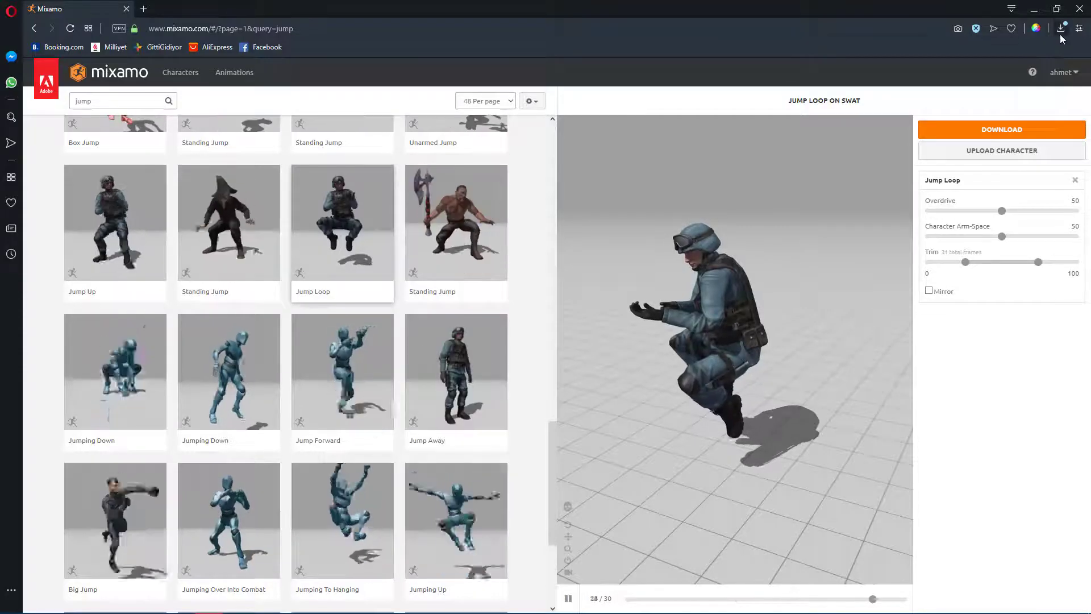
Check the browser downloads and open Content/FpsKarakter/Animasyon in the Content Browser
left_click(1059, 34)
left_click(1059, 34)
key("alt+Tab")
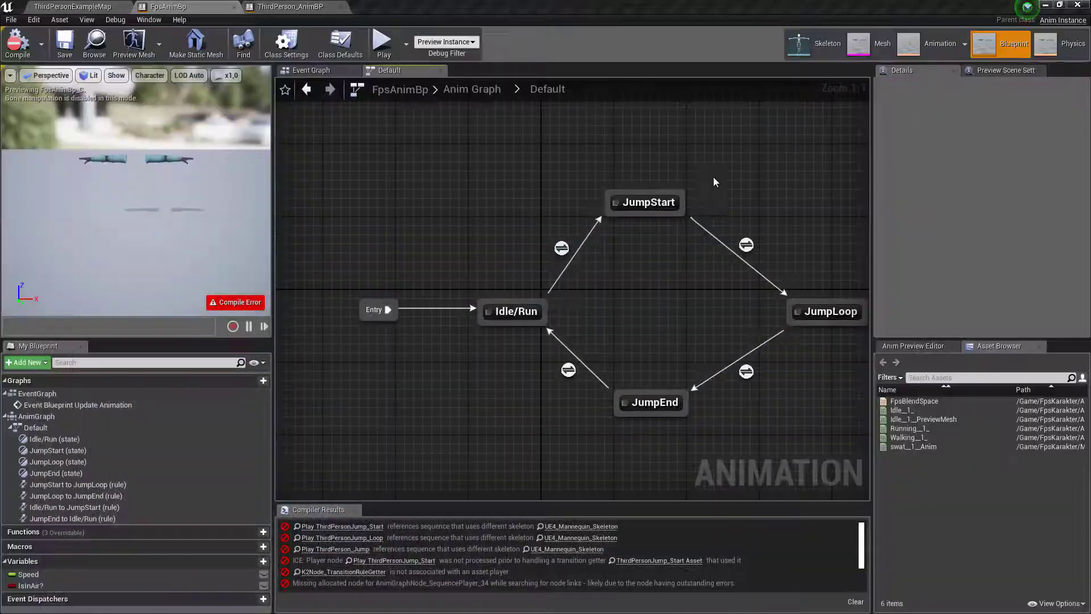
key("alt+Tab")
key("alt+Tab")
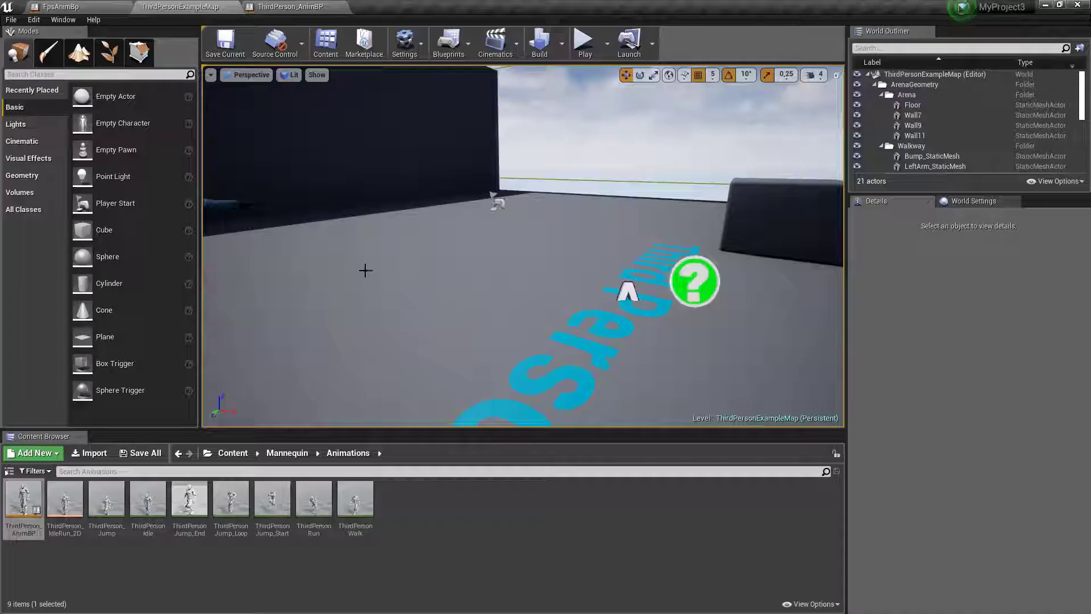
left_click(233, 452)
double_click(64, 499)
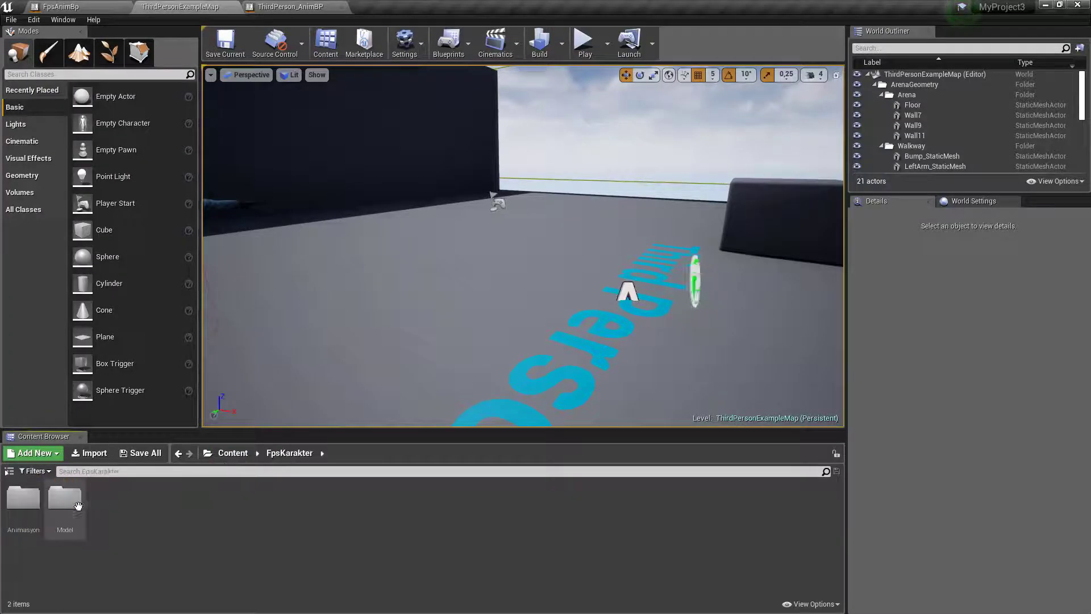
double_click(34, 503)
Import Jump Loop.fbx and Jump Up.fbx onto the swat skeleton and save the new animations
key("alt+Tab")
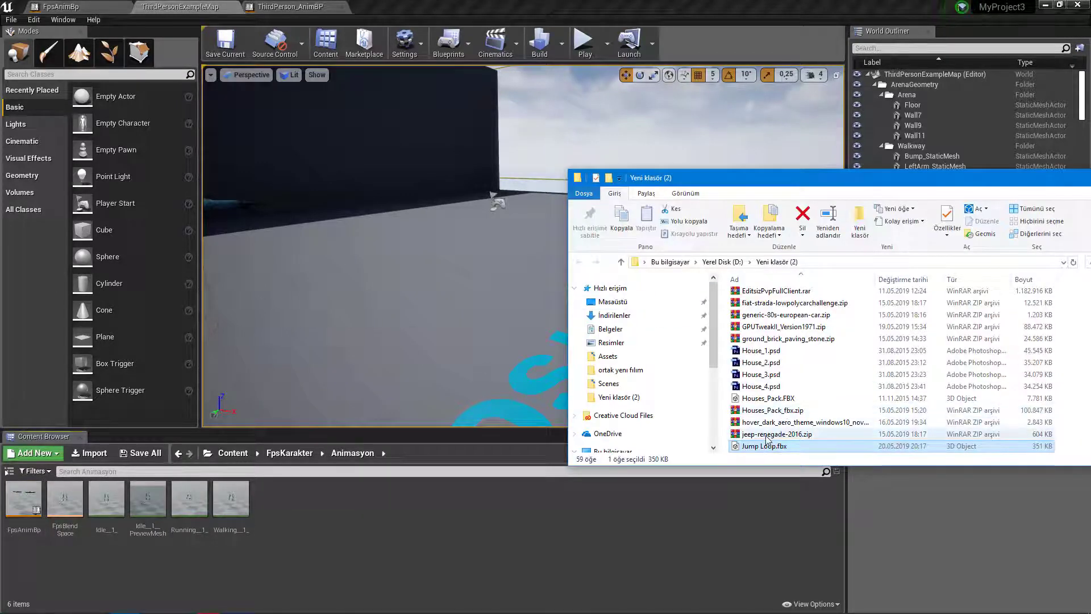
scroll(766, 439, "down", 1)
left_click(762, 421, "shift")
left_click_drag(762, 422, 432, 526)
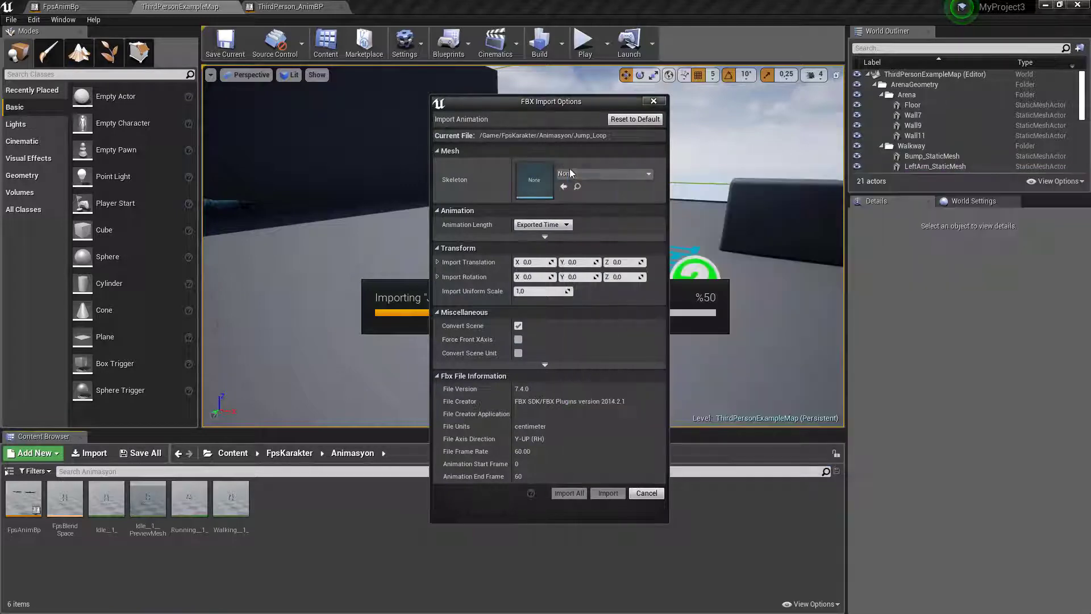
left_click(570, 173)
left_click(588, 250)
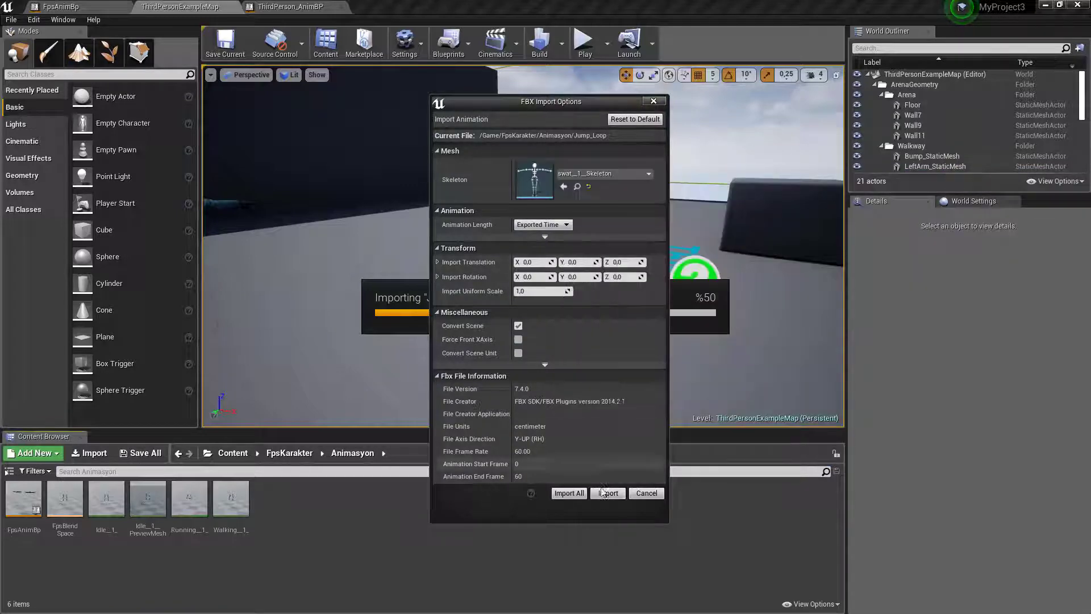
left_click(569, 493)
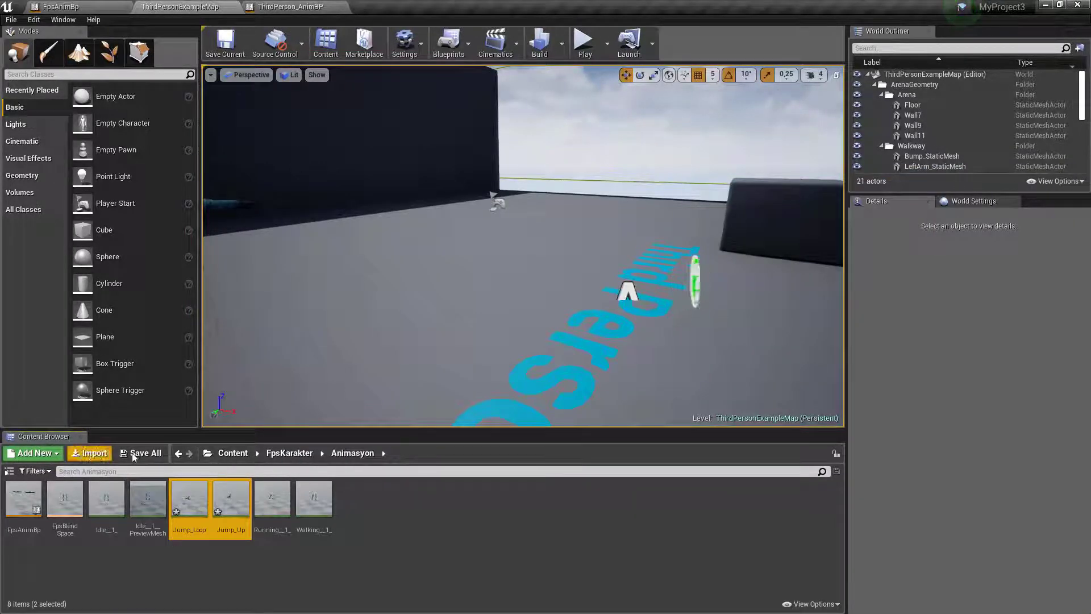
left_click(135, 456)
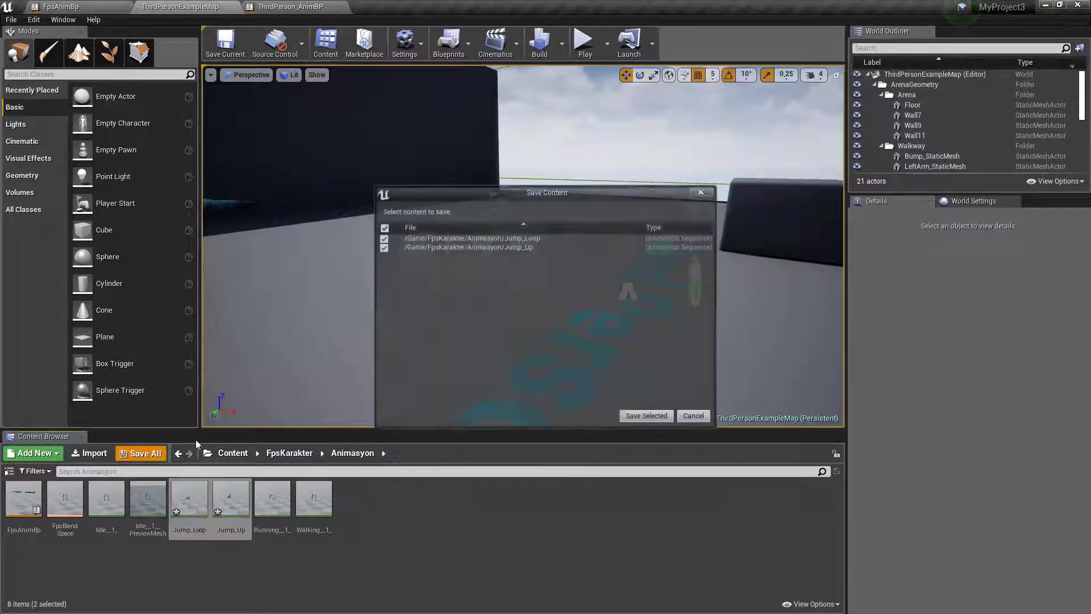
left_click(625, 417)
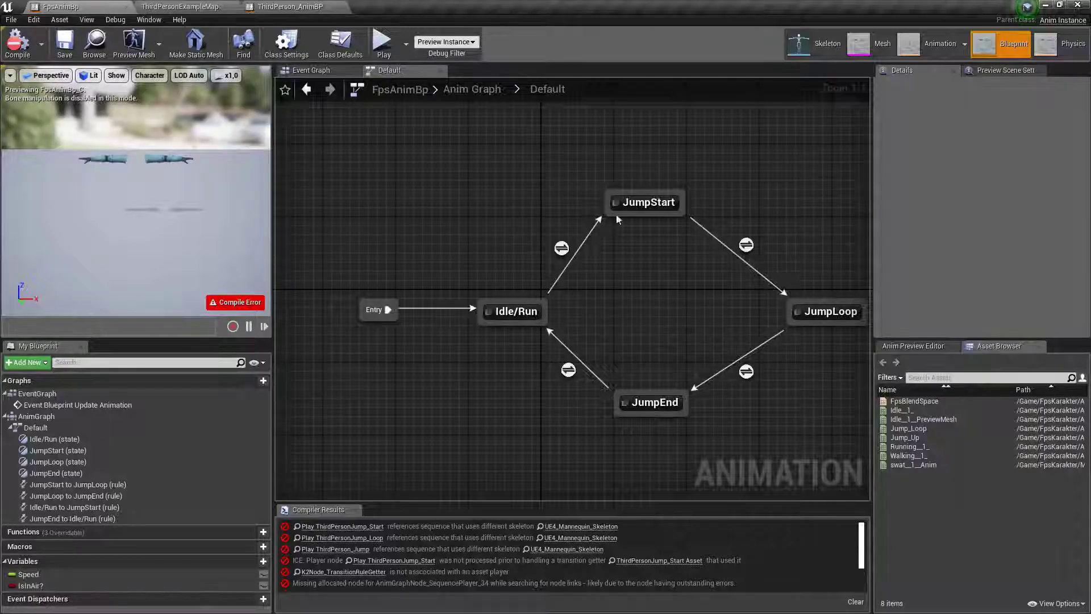
Make the JumpStart state play the Jump_Up animation
double_click(619, 205)
left_click(497, 324)
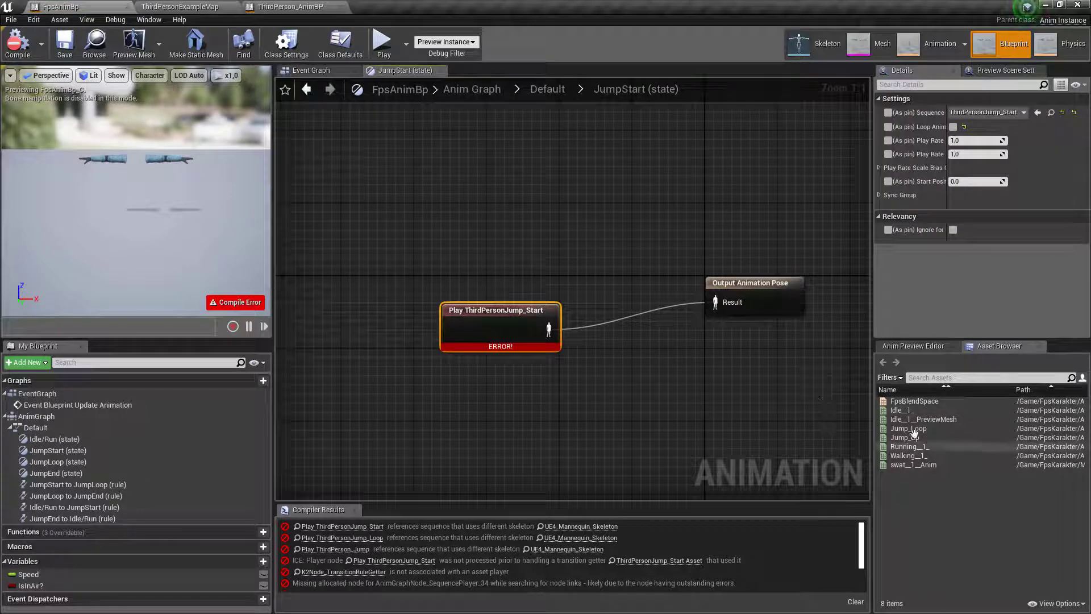
left_click_drag(913, 436, 508, 332)
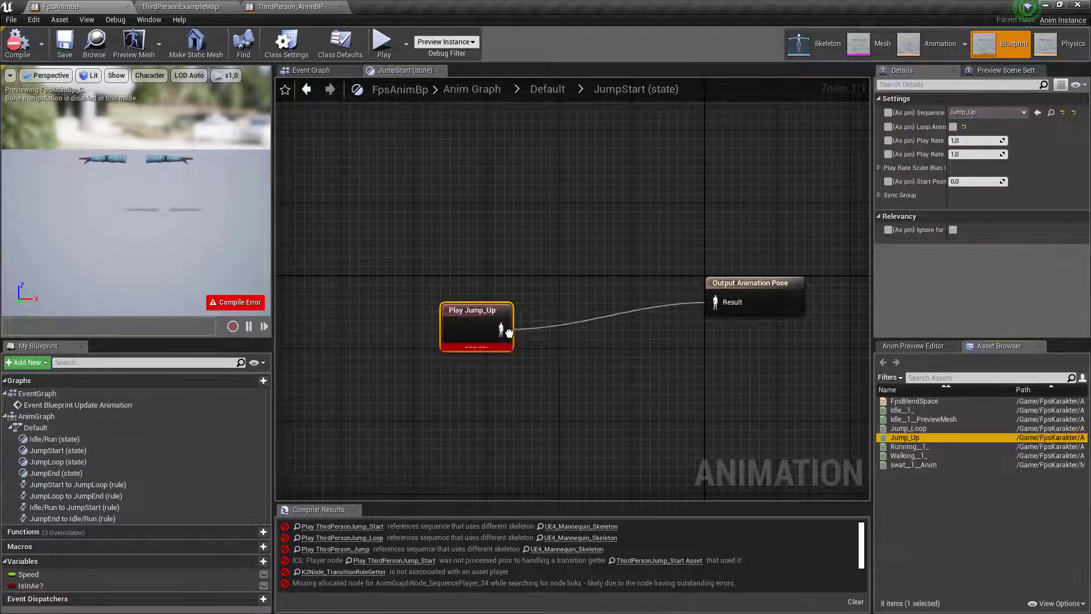
left_click(547, 89)
Make the JumpLoop state play the Jump_Loop animation
left_click(827, 309)
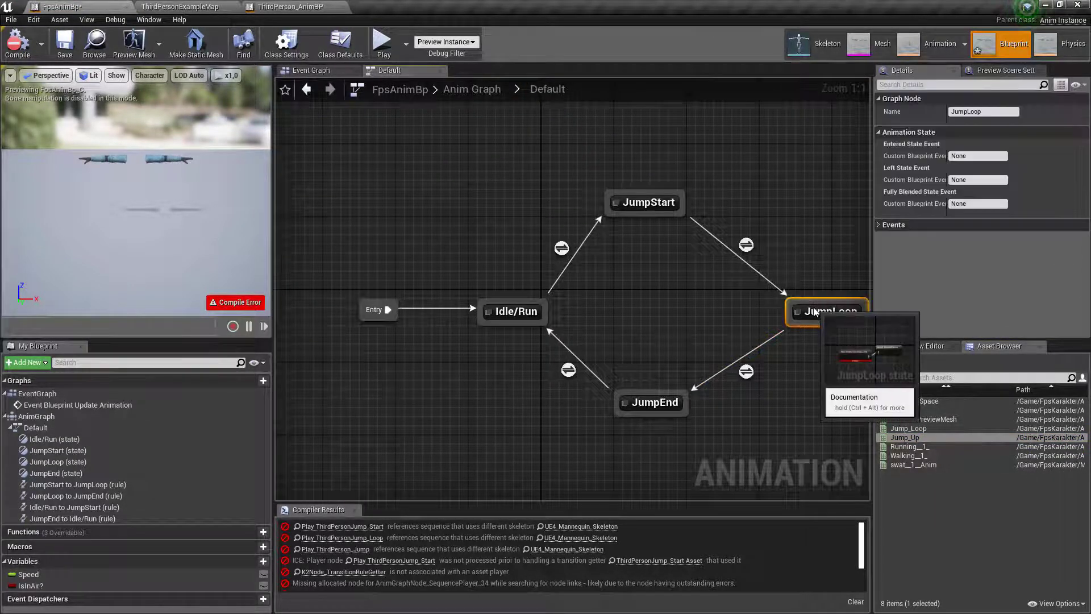
double_click(827, 310)
left_click_drag(908, 428, 567, 324)
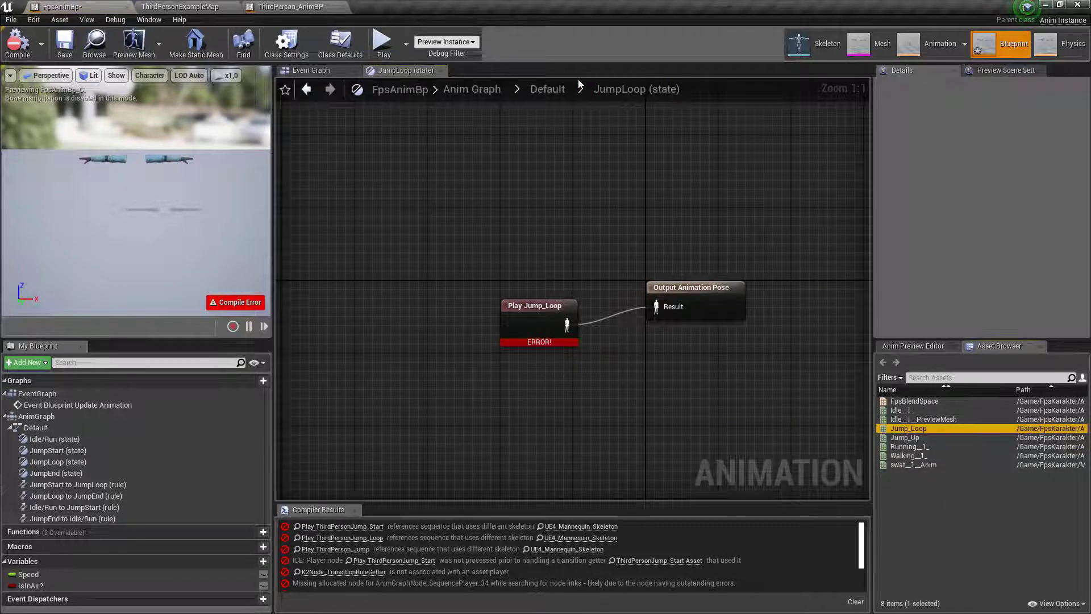
left_click(565, 89)
Replace JumpEnd's ThirdPerson_Jump player with Jump_Up and recompile FpsAnimBp
double_click(585, 346)
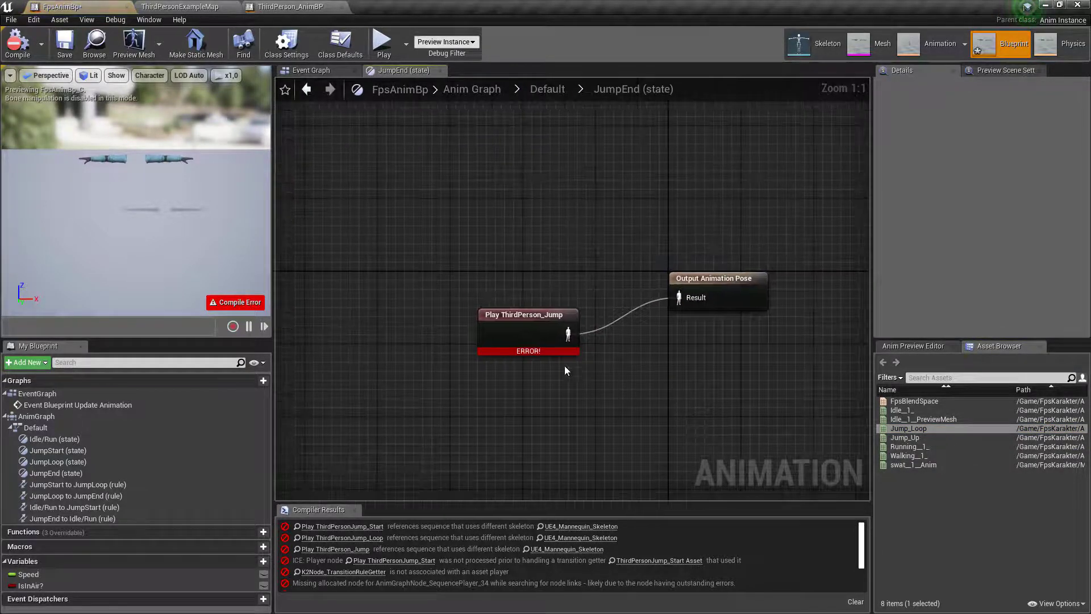
left_click(529, 349)
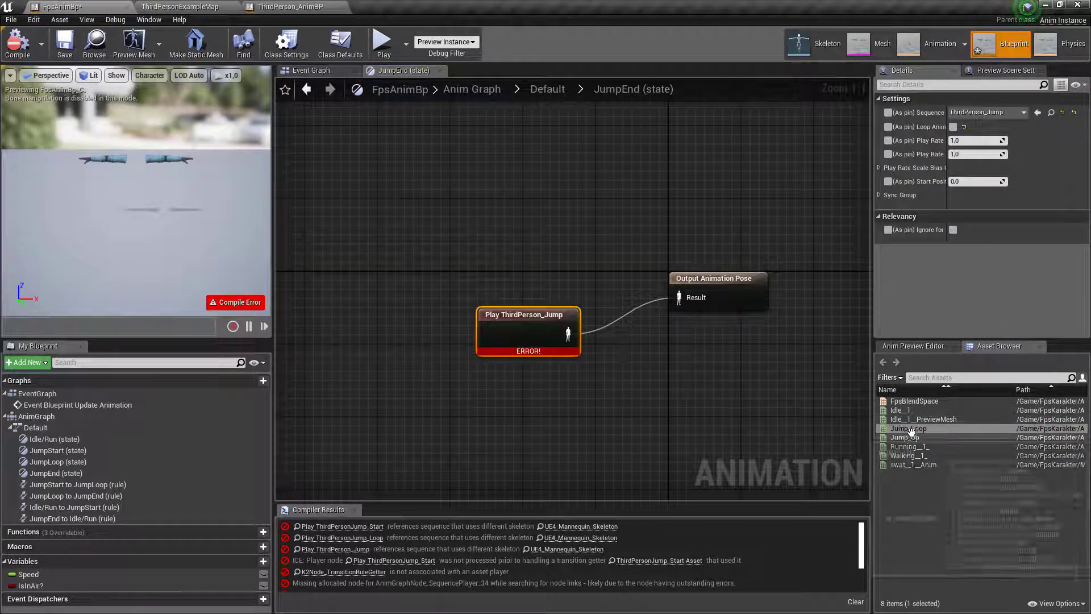
left_click_drag(917, 437, 528, 332)
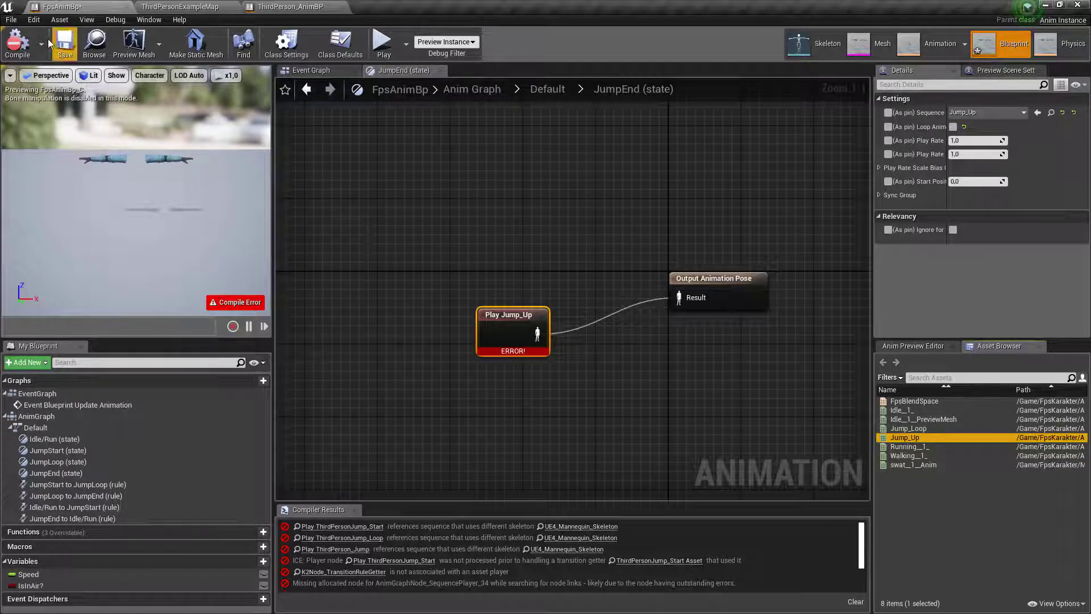
left_click(25, 44)
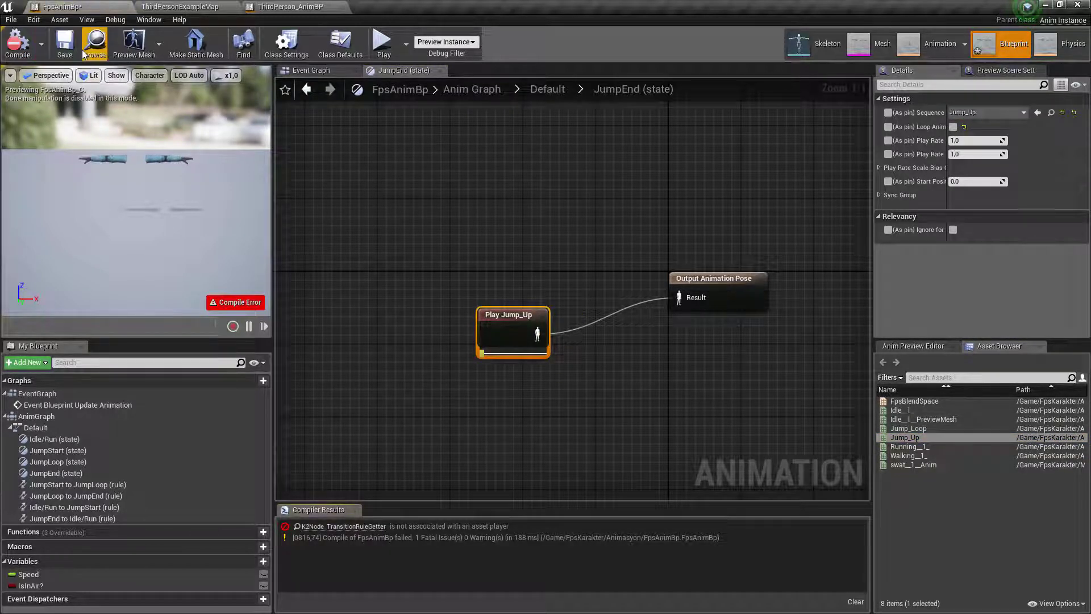
left_click(681, 154)
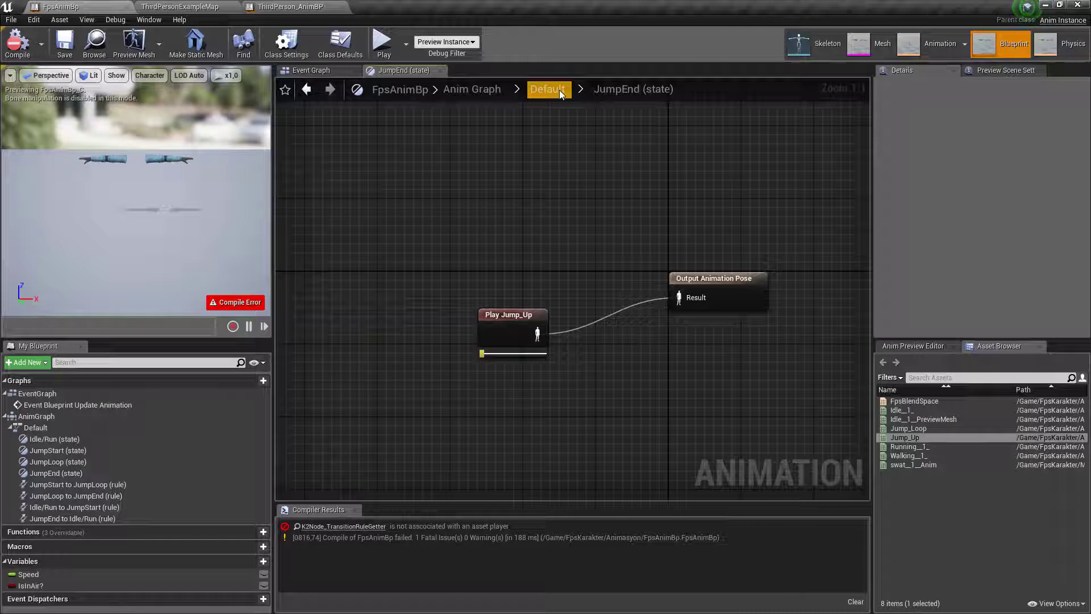
Inspect the JumpStart→JumpLoop and JumpLoop→JumpEnd transition rules
left_click_drag(381, 206, 714, 369)
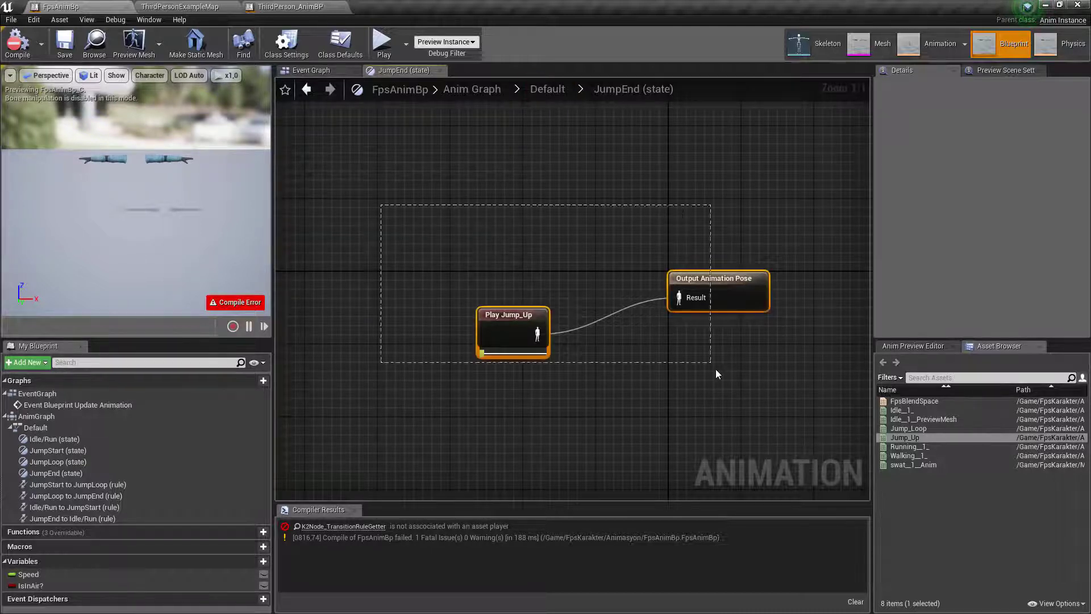
left_click(715, 370)
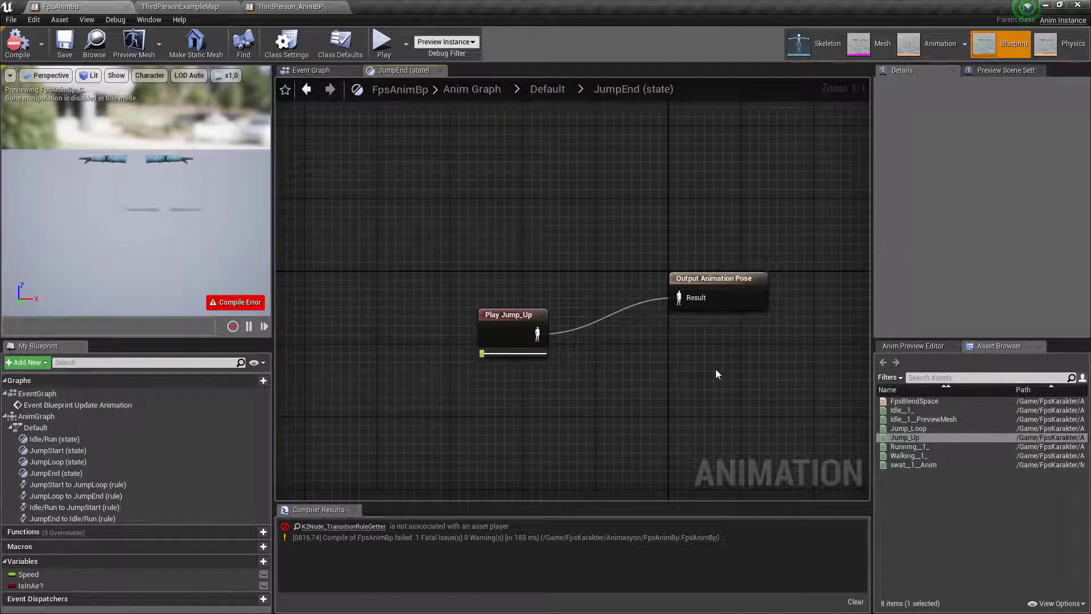
left_click(554, 90)
double_click(746, 245)
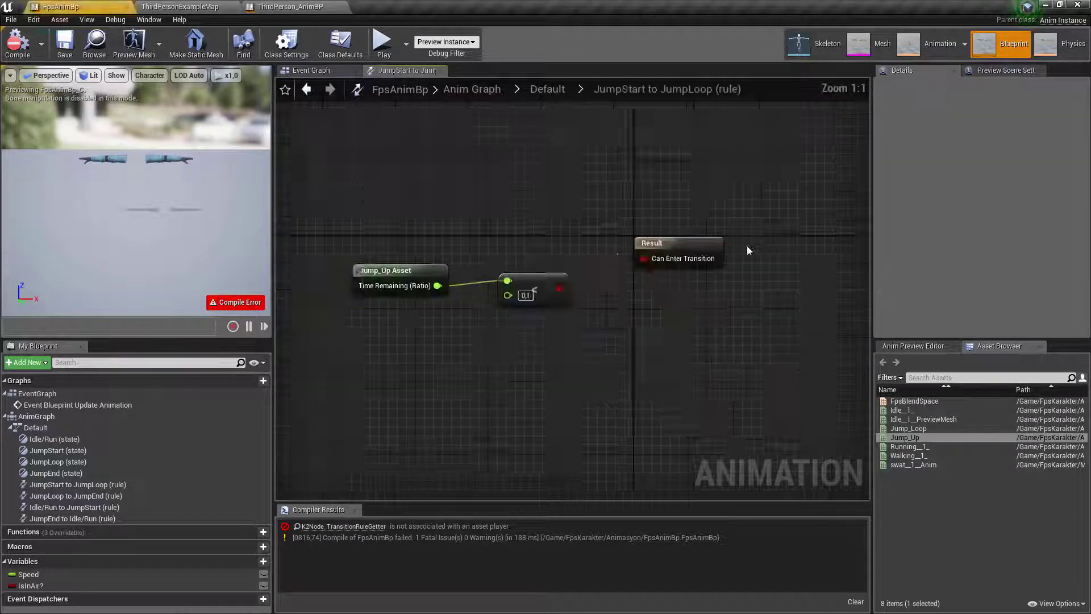
key("alt+Left")
double_click(745, 371)
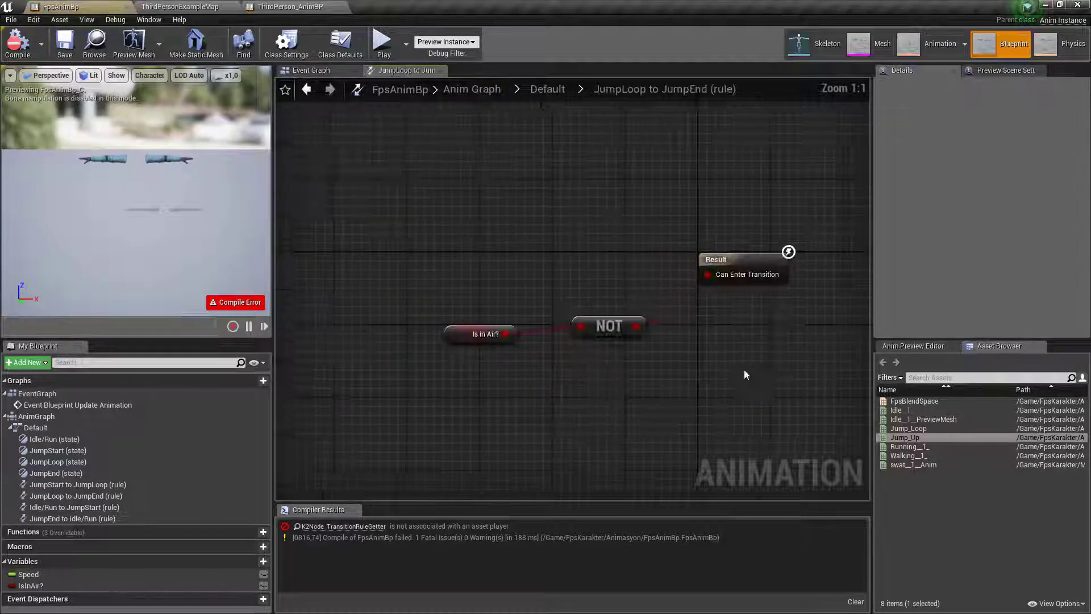
key("alt+Left")
double_click(746, 245)
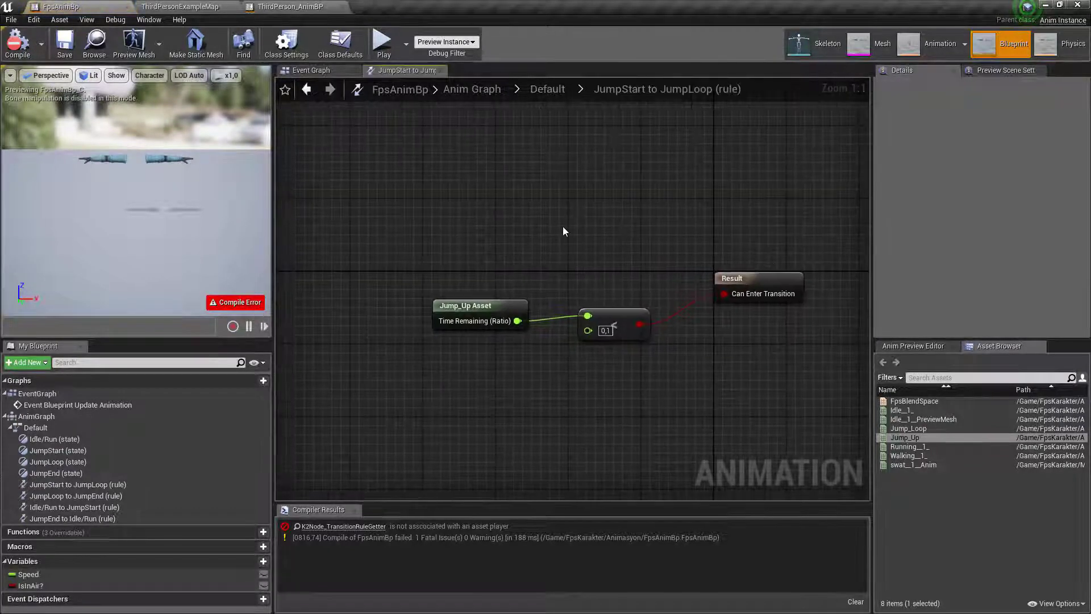
mouse_move(554, 237)
left_mouse_down()
mouse_move(500, 291)
mouse_move(566, 333)
left_mouse_up()
key("alt+Left")
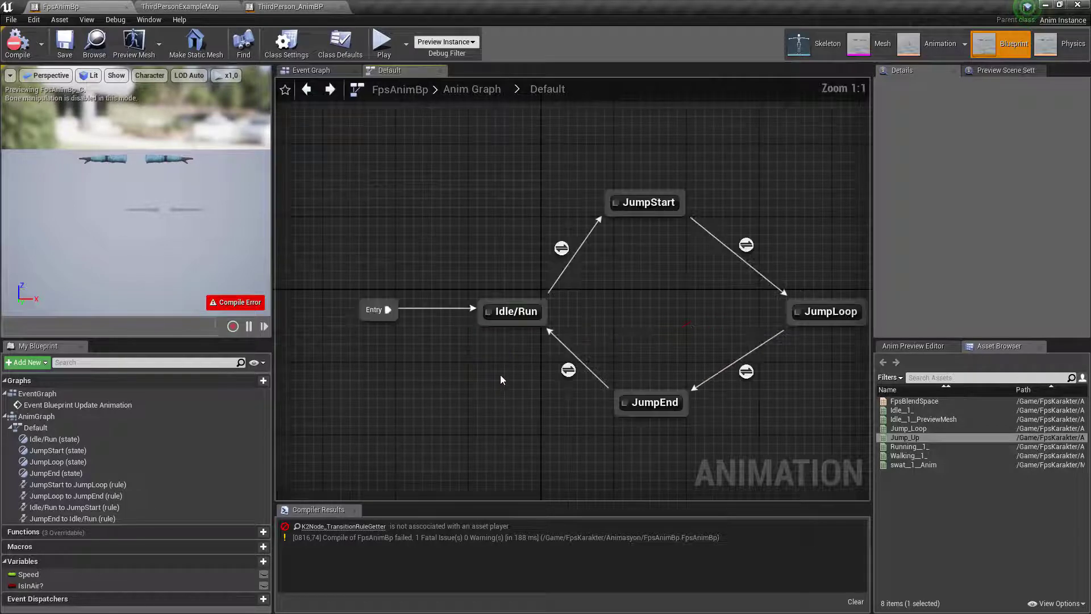
Replace the JumpEnd→Idle/Run getter with Jump_Up Asset Time Remaining (Ratio), wire it to the compare node, and compile
double_click(569, 370)
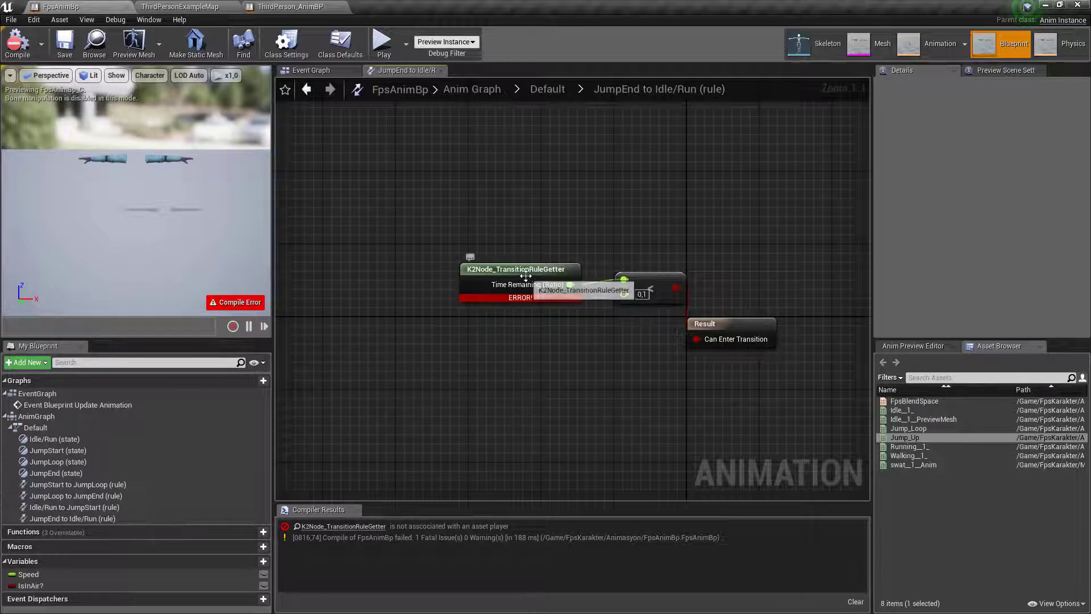
left_click_drag(511, 269, 439, 269)
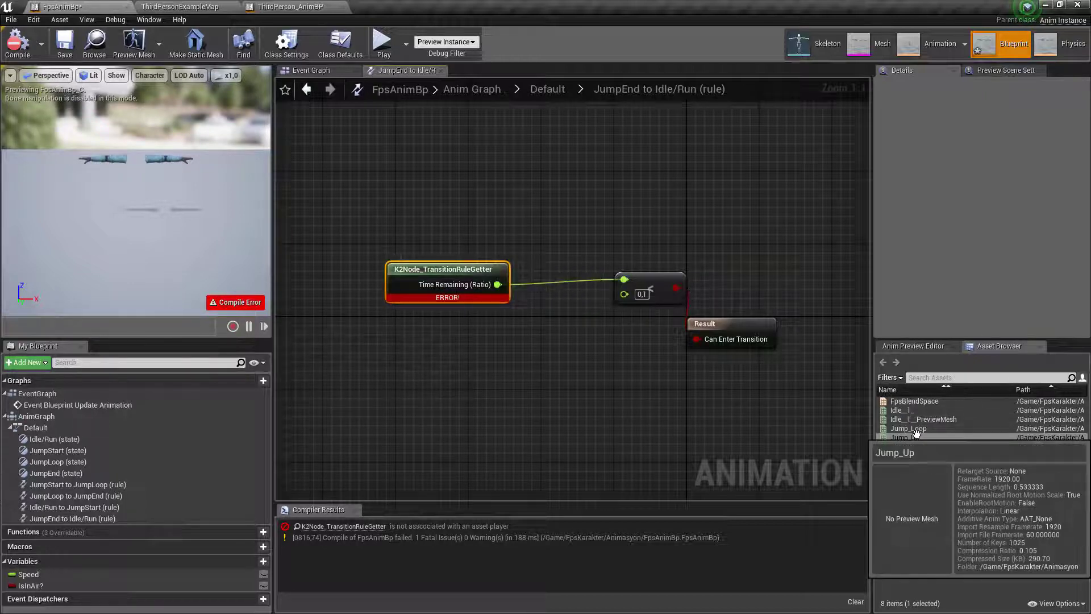
mouse_move(908, 426)
key("alt+Left")
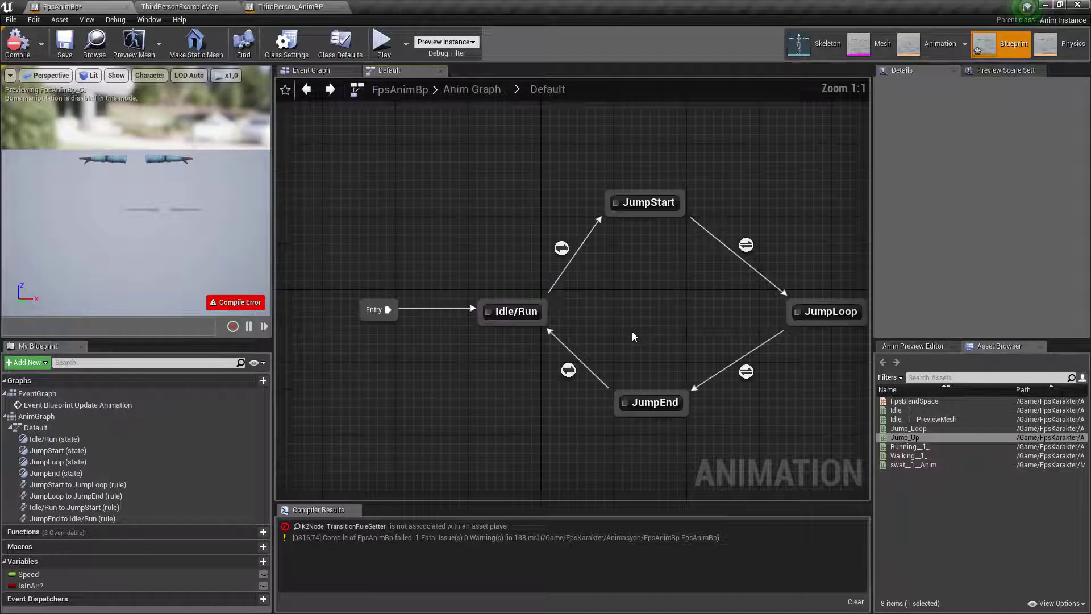
double_click(747, 248)
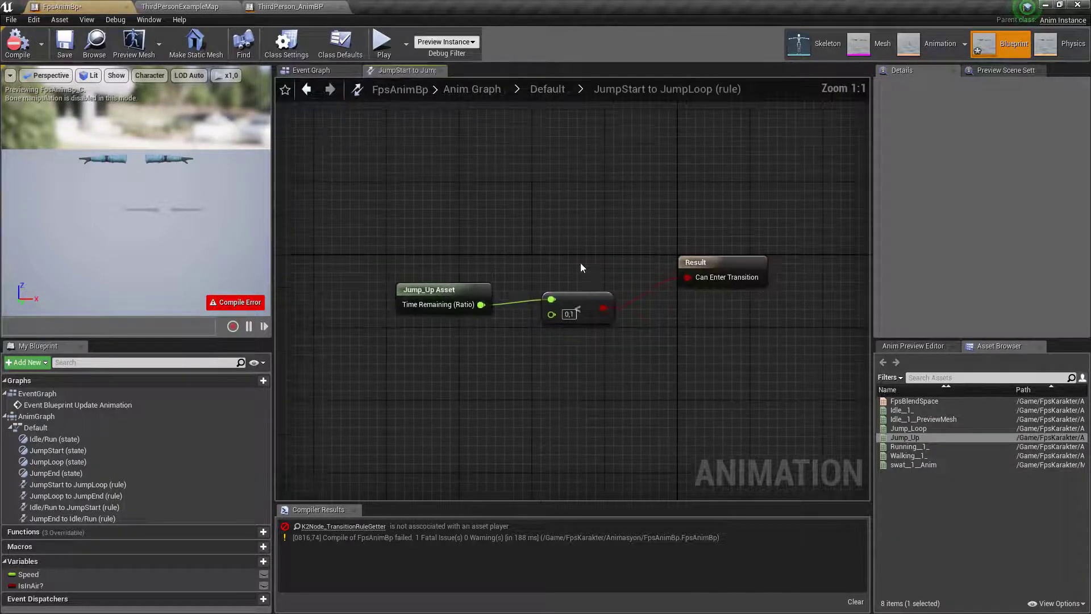
key("alt+Left")
double_click(568, 370)
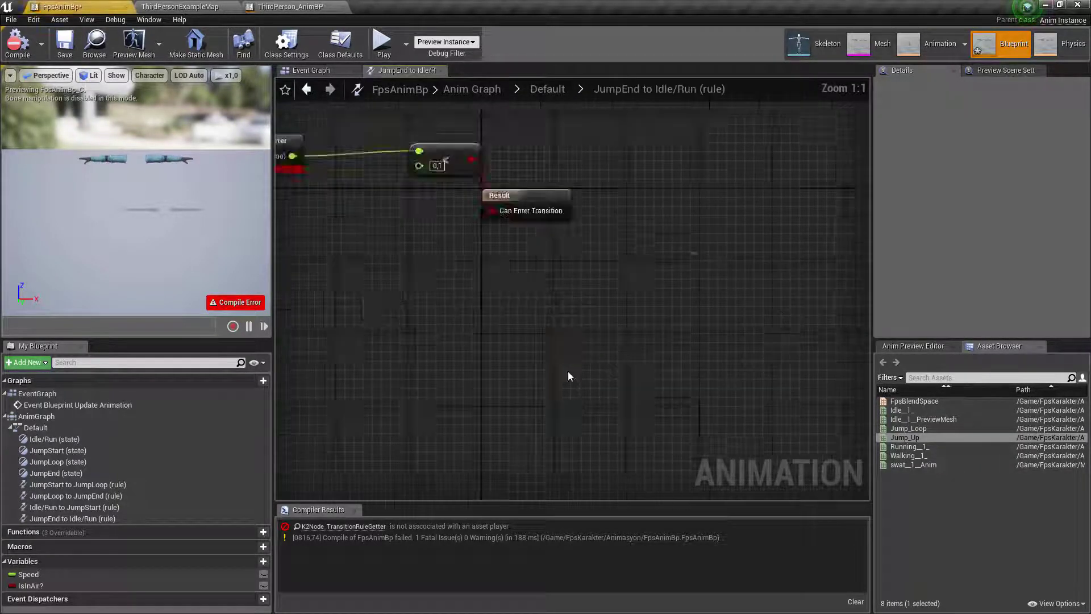
left_click_drag(568, 409, 408, 200)
key("Delete")
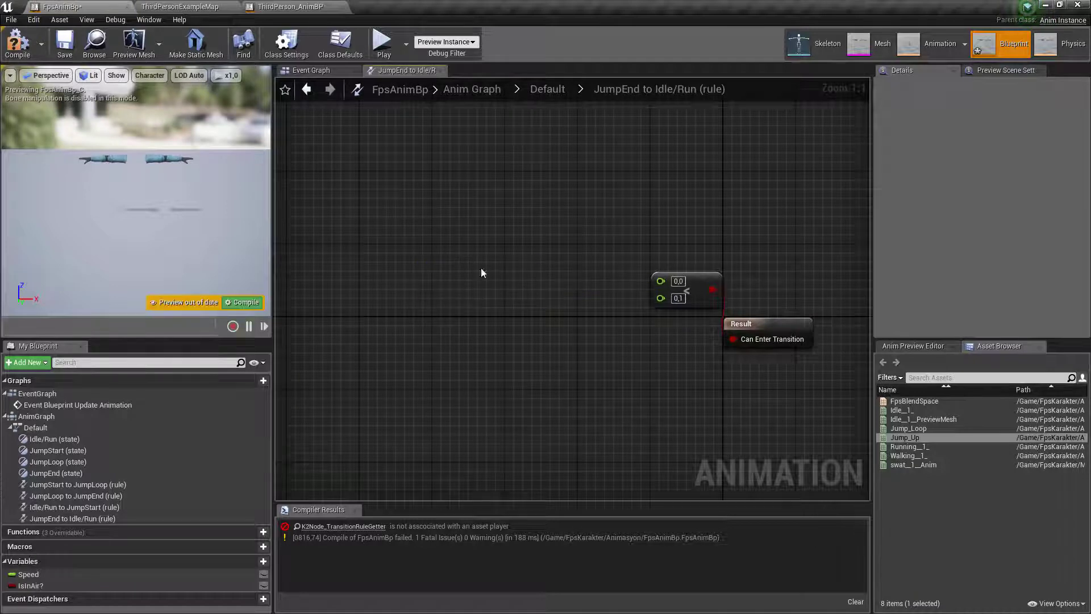
key("ctrl+v")
mouse_move(562, 284)
left_mouse_down()
mouse_move(668, 296)
mouse_move(660, 280)
left_mouse_up()
left_click(18, 42)
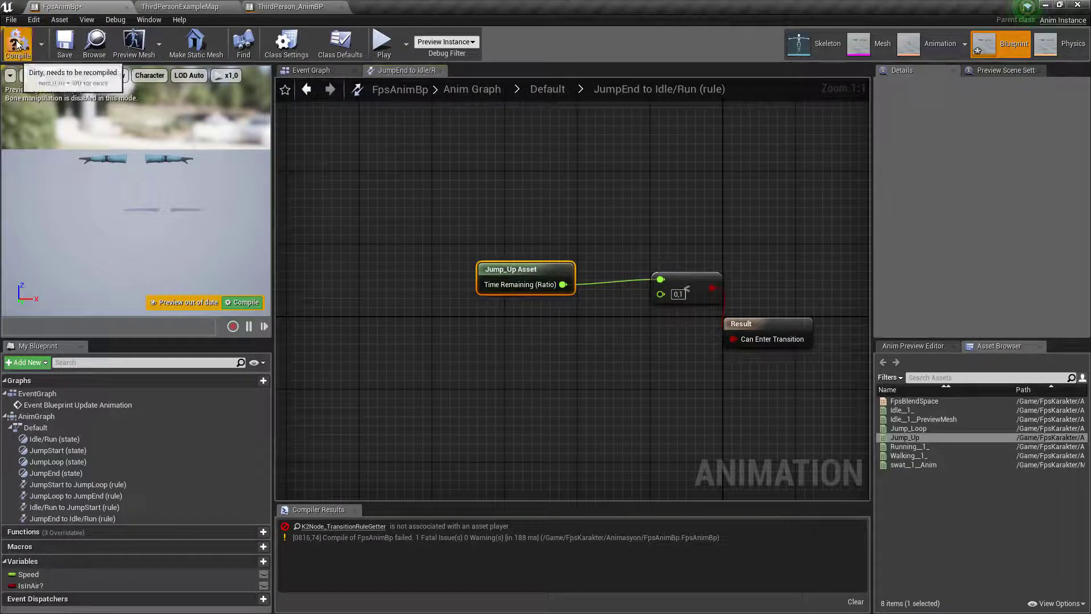
Play-test ThirdPersonExampleMap, eject to inspect the character, then stop and return to FpsAnimBp
left_click(180, 7)
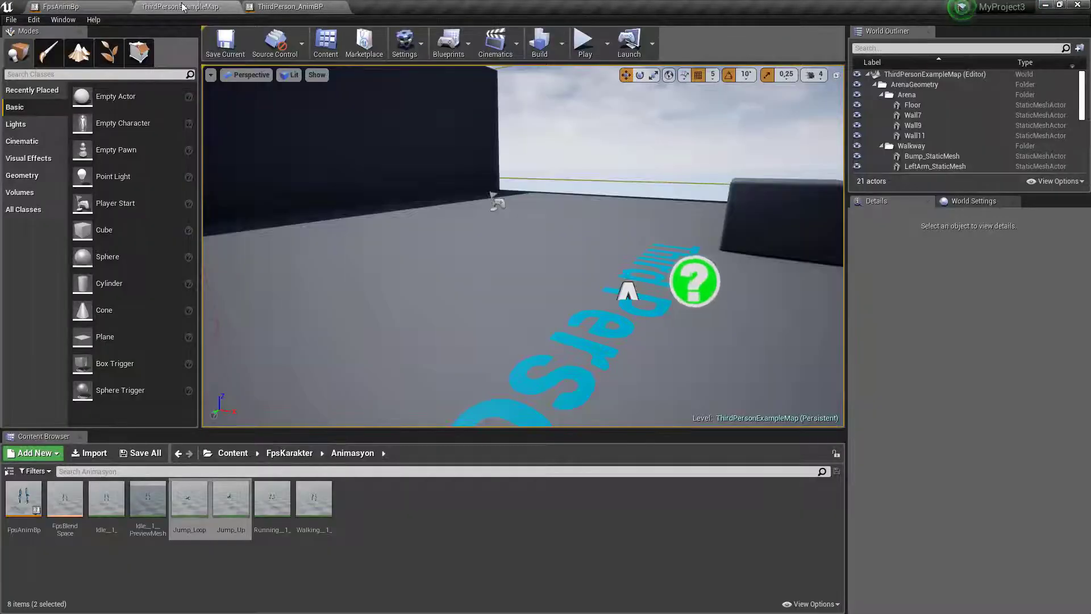
left_click(583, 244)
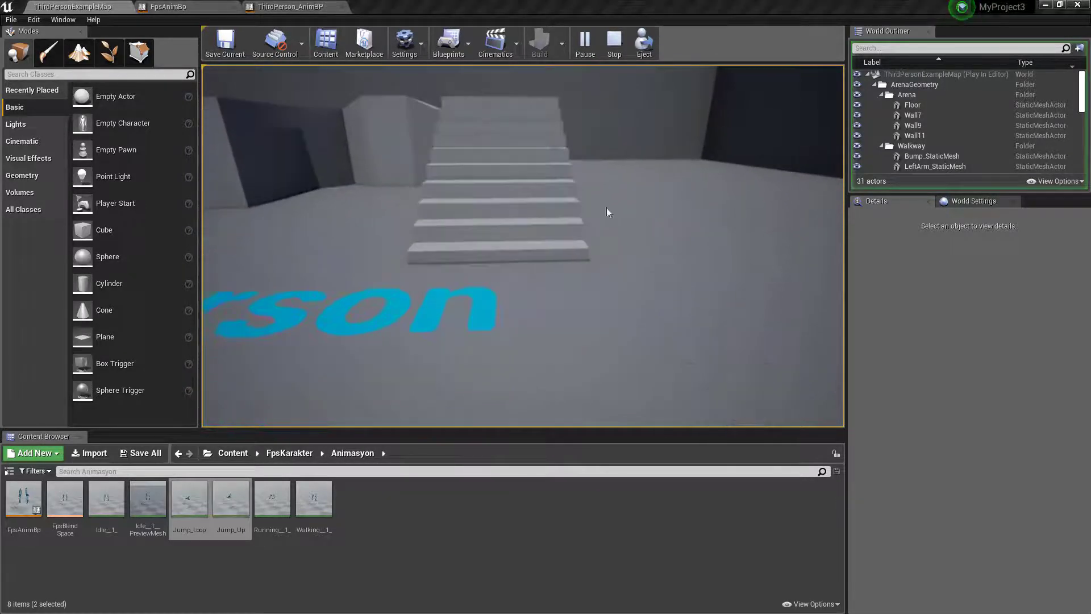
key("super")
key("super")
left_click(645, 38)
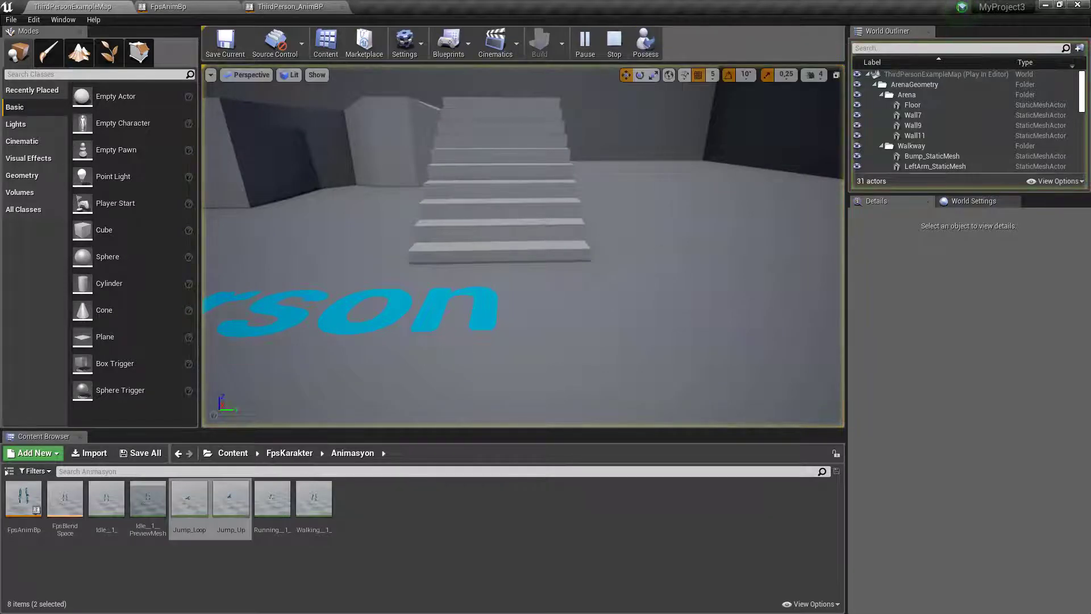
left_click(677, 273)
scroll(522, 246, "down", 5)
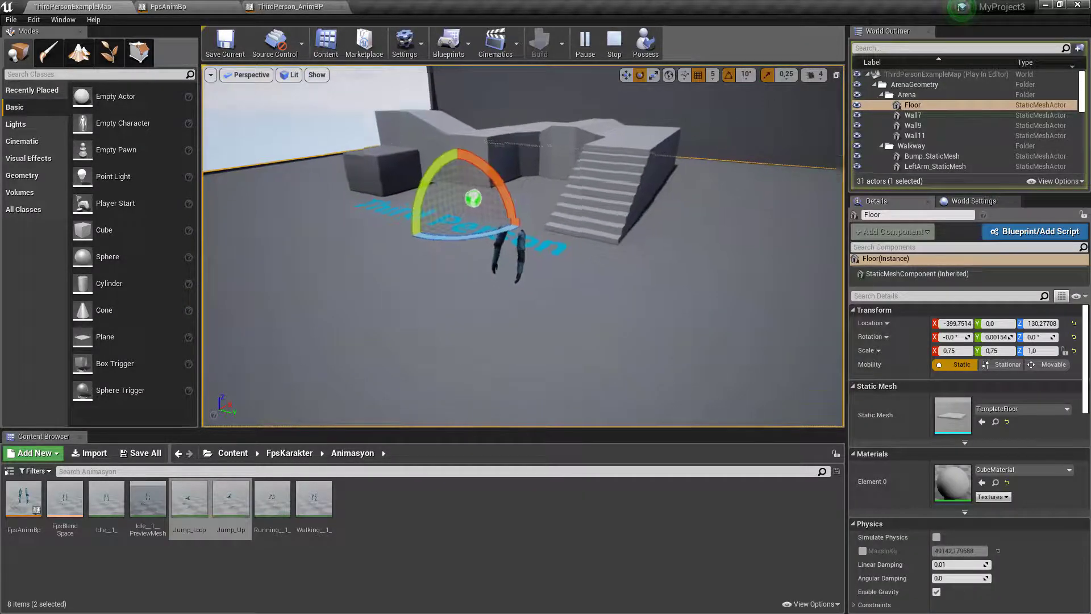
left_click(548, 112)
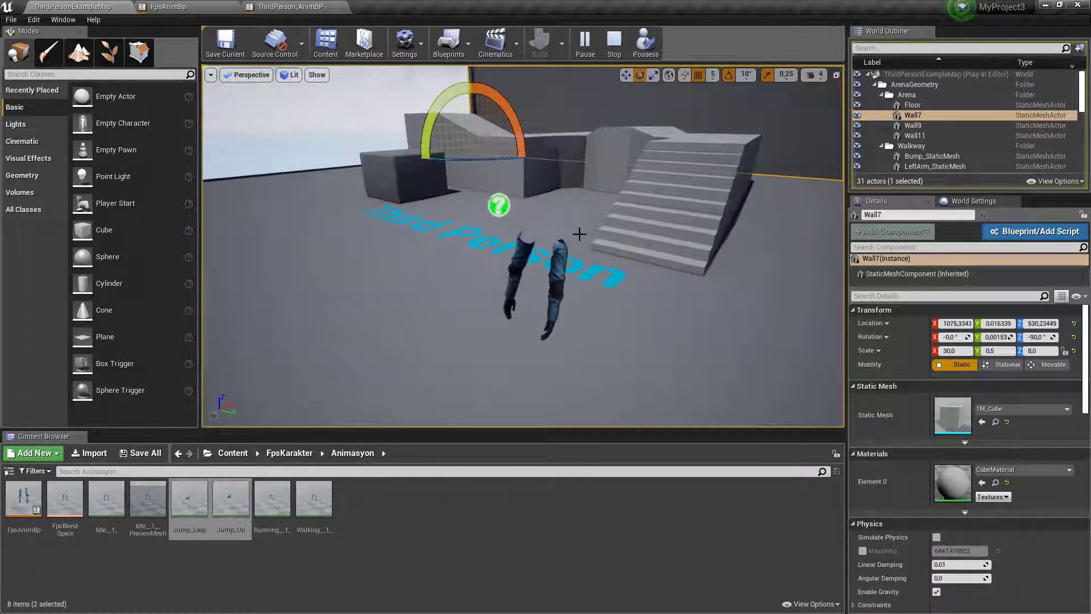
left_click(614, 39)
left_click(221, 4)
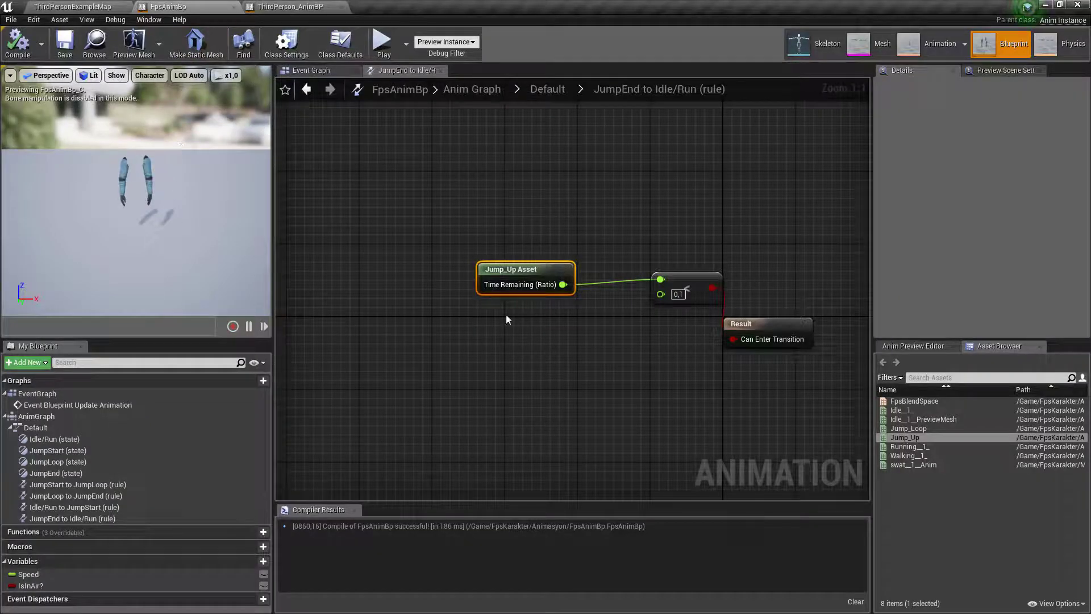
In the Anim Preview Editor, tick Is in Air? to preview the jump, then untick it
left_click(929, 346)
left_click(953, 412)
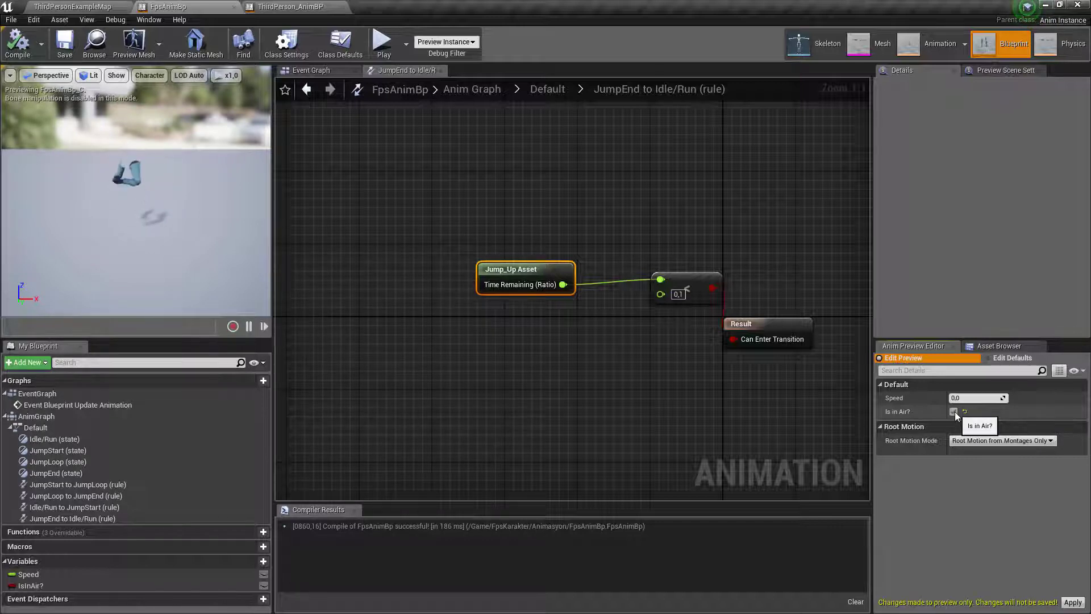
left_click(954, 412)
left_click(415, 186)
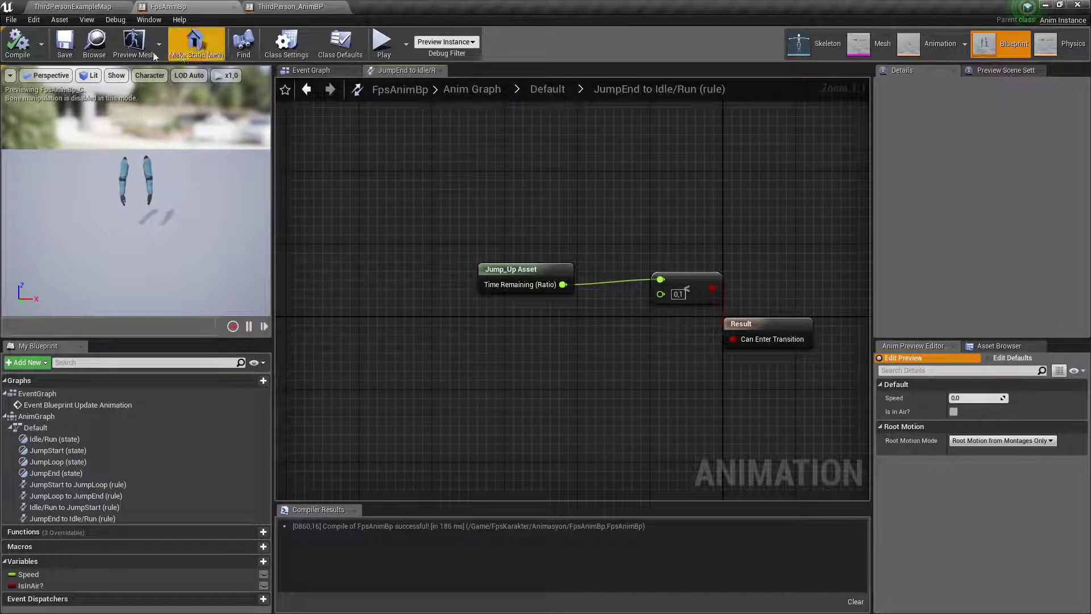
Add a transition from JumpLoop back to Idle/Run
left_click(540, 84)
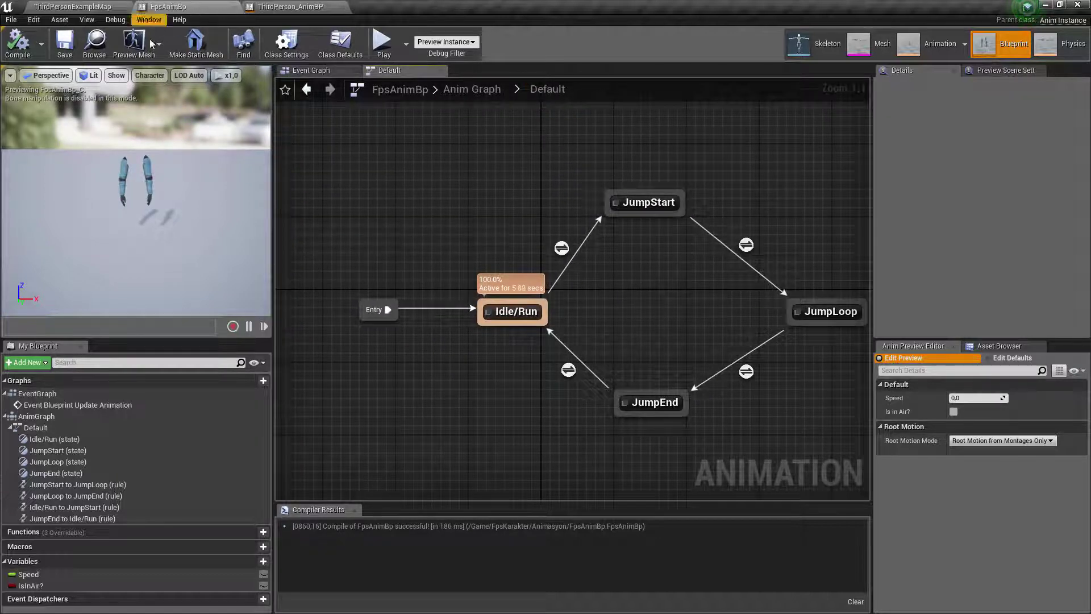
right_click_drag(636, 310, 561, 294)
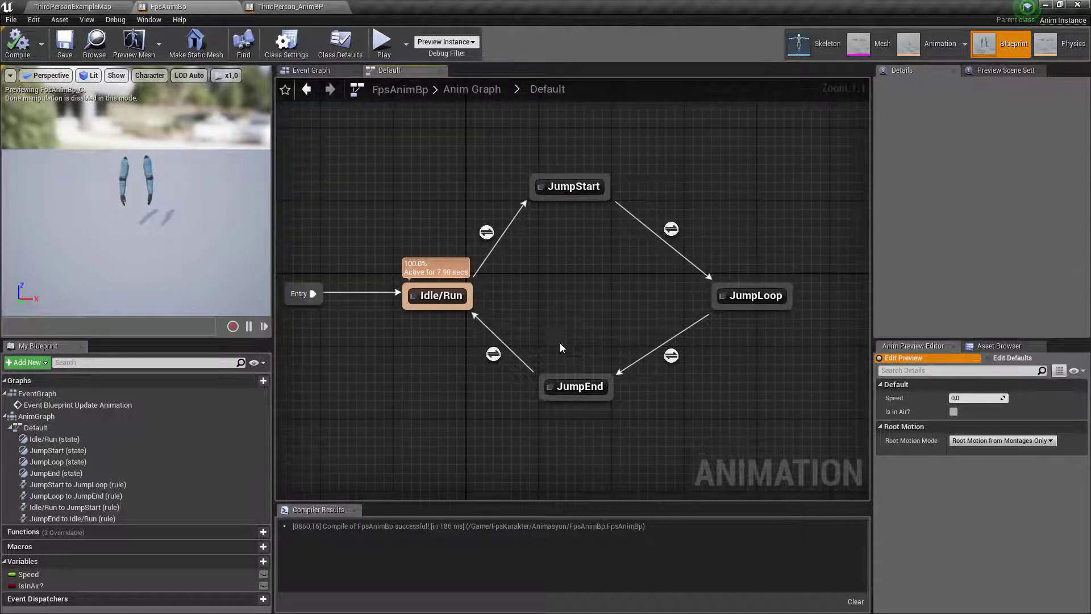
double_click(670, 355)
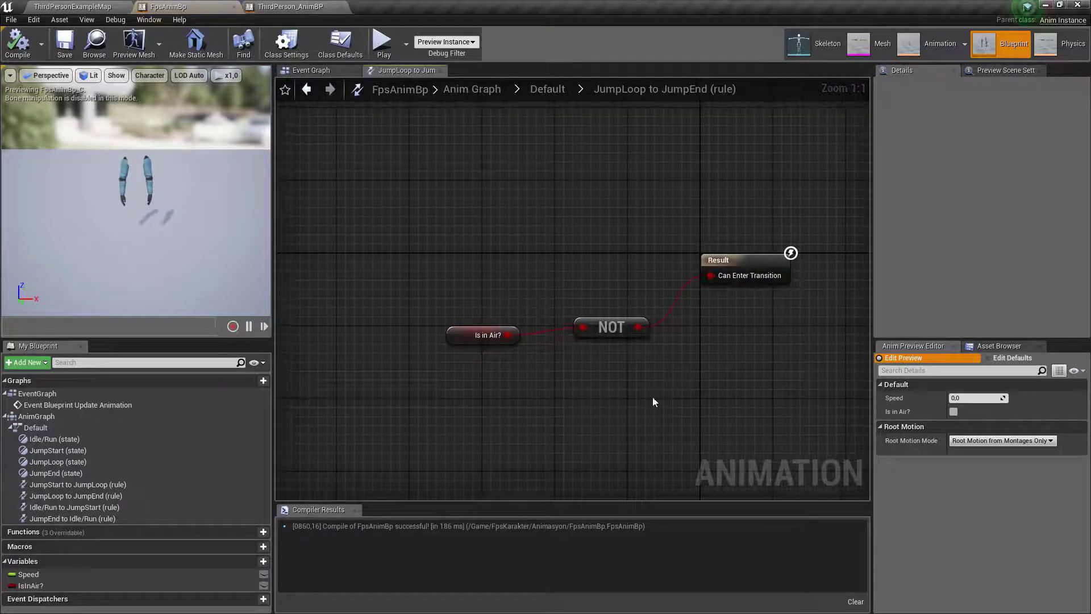
key("alt+Left")
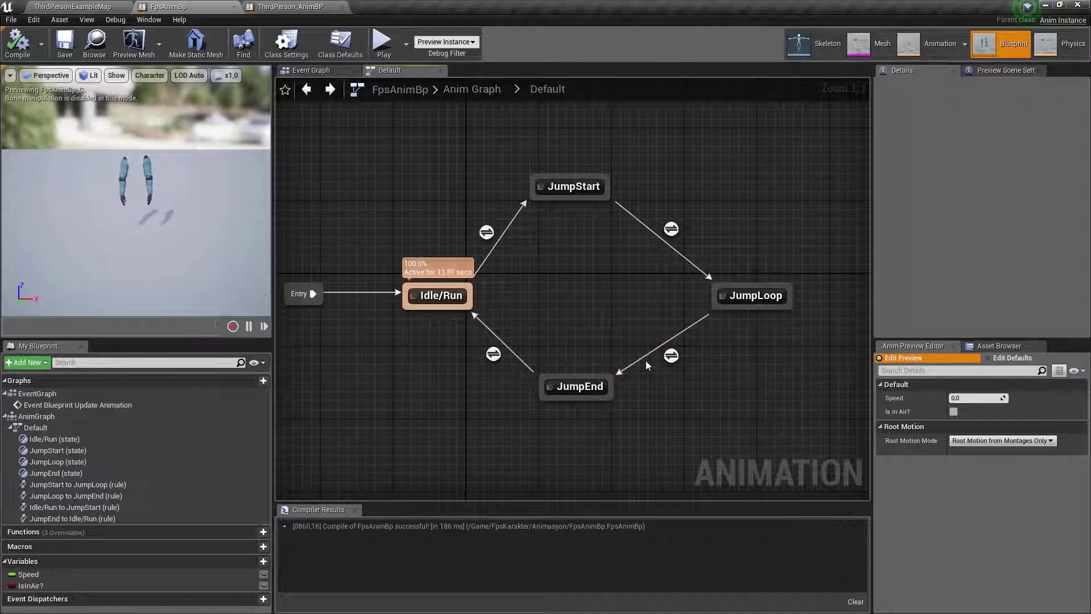
left_click(669, 356)
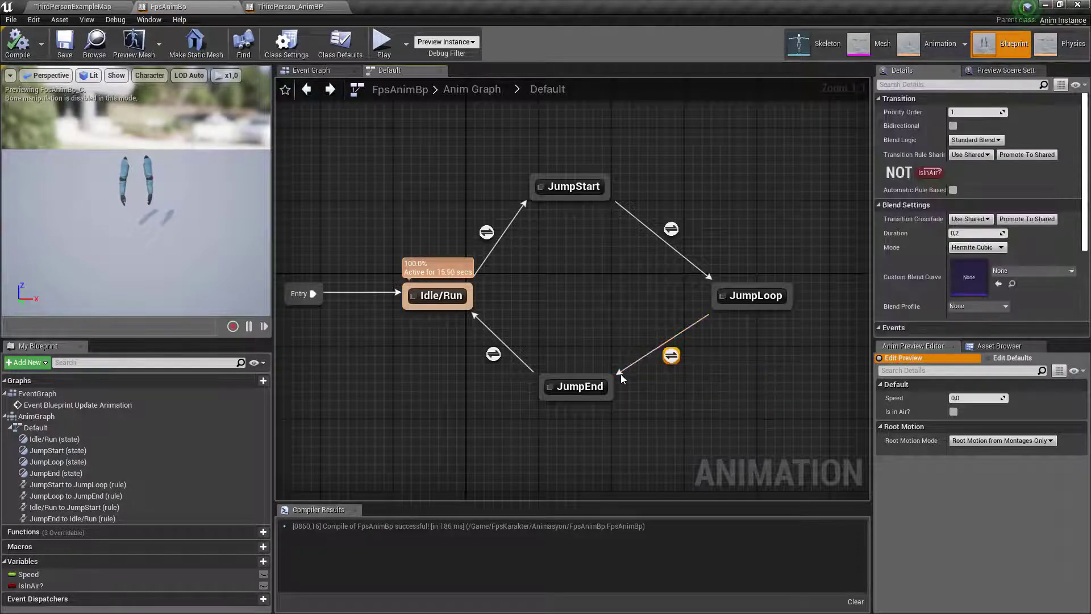
left_click(614, 377)
left_click(625, 372)
left_click_drag(711, 311, 470, 299)
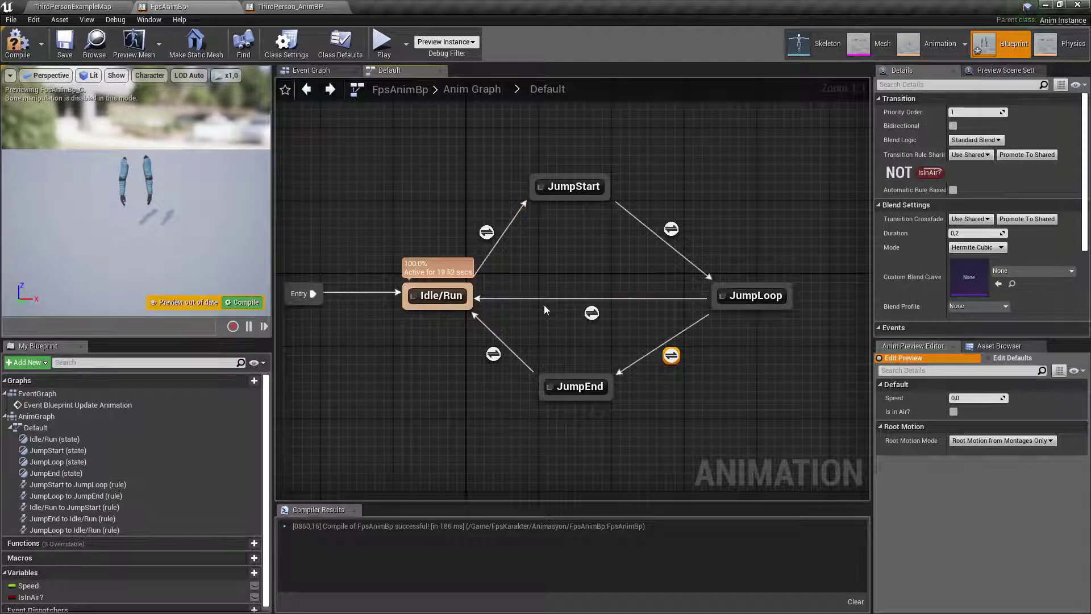
Make the JumpLoop→Idle/Run rule feed NOT Is in Air? into Can Enter Transition
double_click(671, 355)
key("alt+Left")
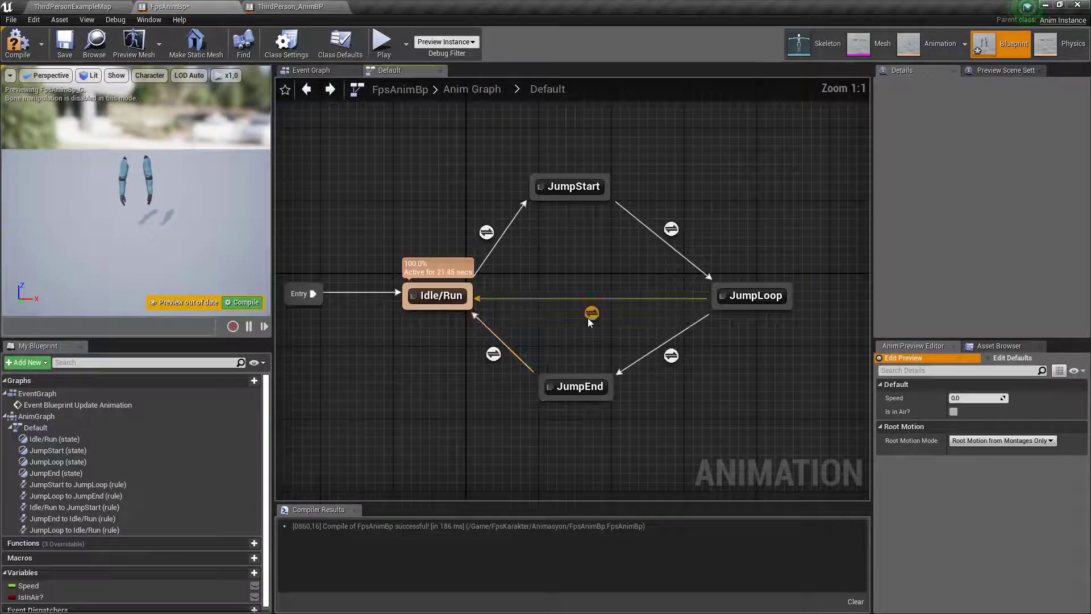
double_click(592, 314)
key("ctrl+v")
left_click_drag(558, 300, 565, 308)
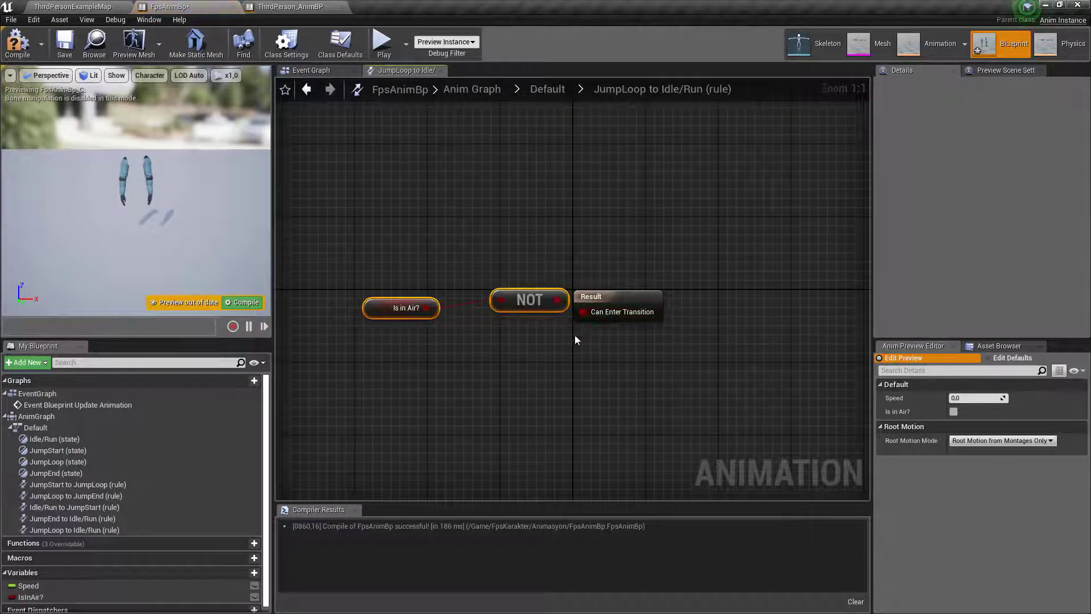
key("alt+Left")
left_click(576, 387)
Delete the JumpEnd state, then play-test jumping with Space and walking with W, stopping with Esc
key("Delete")
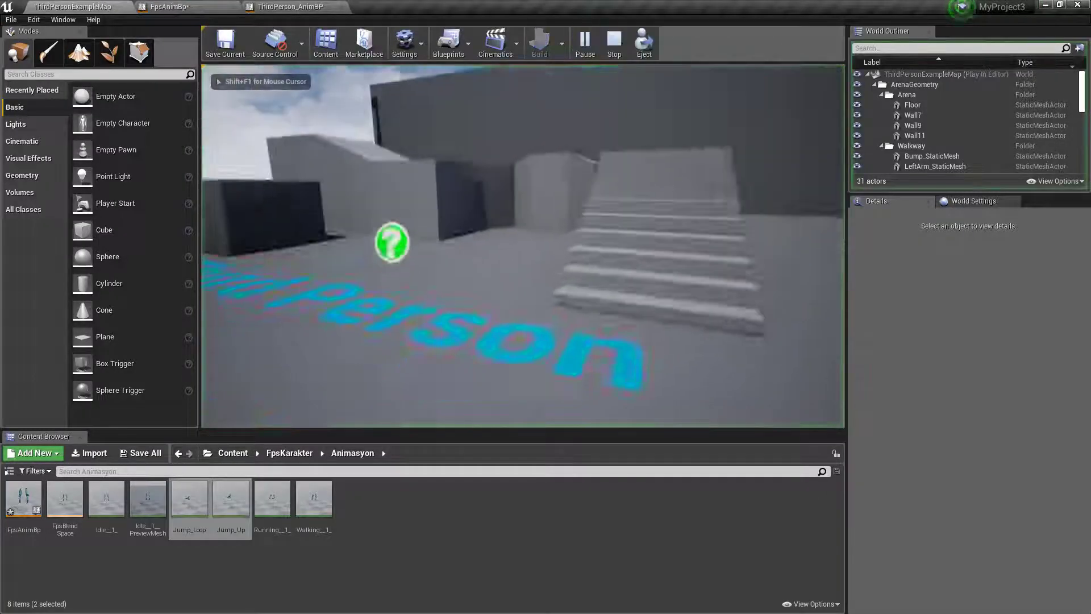
key("space")
key("w")
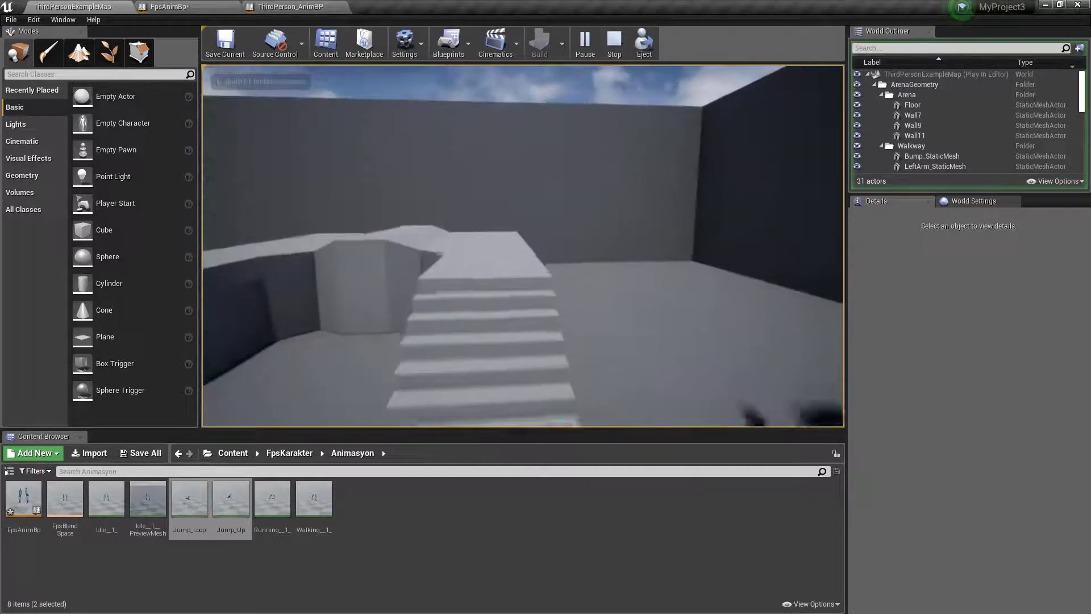
key("Escape")
In FpsAnimBp, place JumpLoop below JumpStart and move JumpStart closer to Idle/Run
left_click(315, 5)
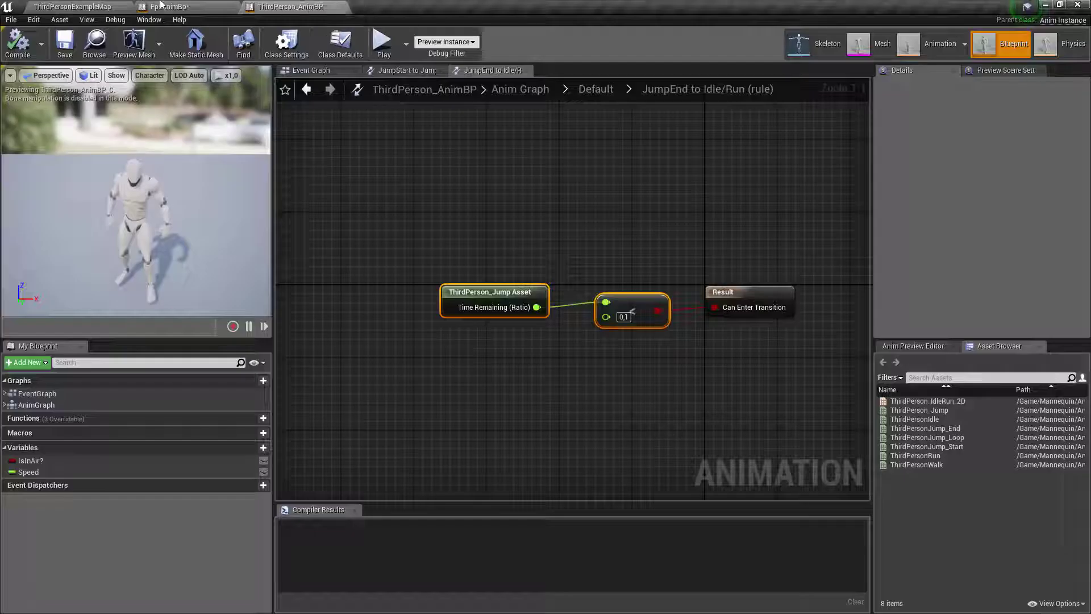
left_click(170, 7)
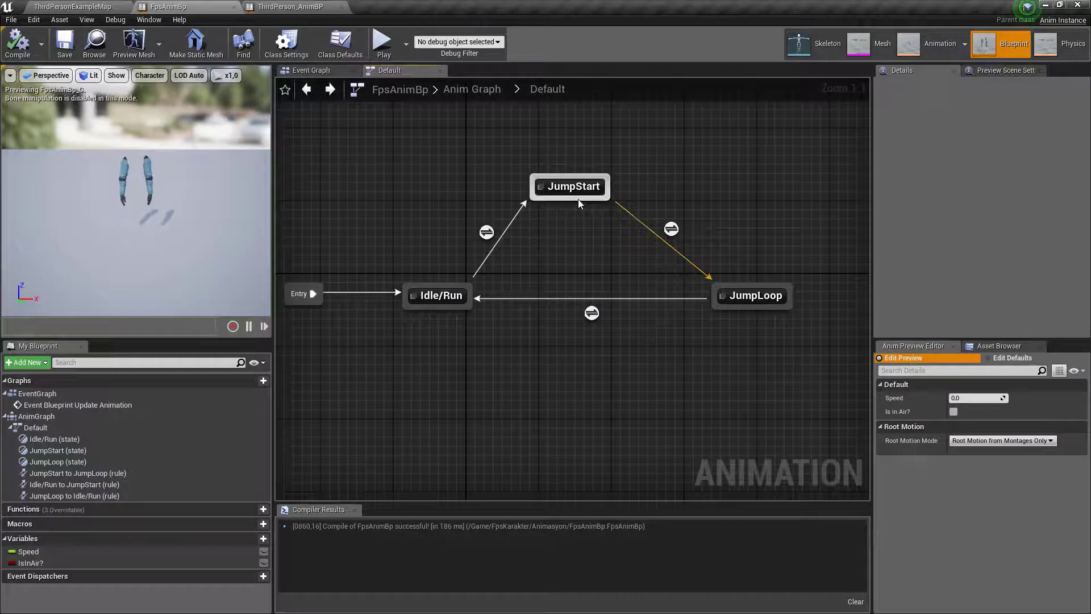
left_click_drag(756, 296, 625, 368)
left_click_drag(569, 197, 587, 261)
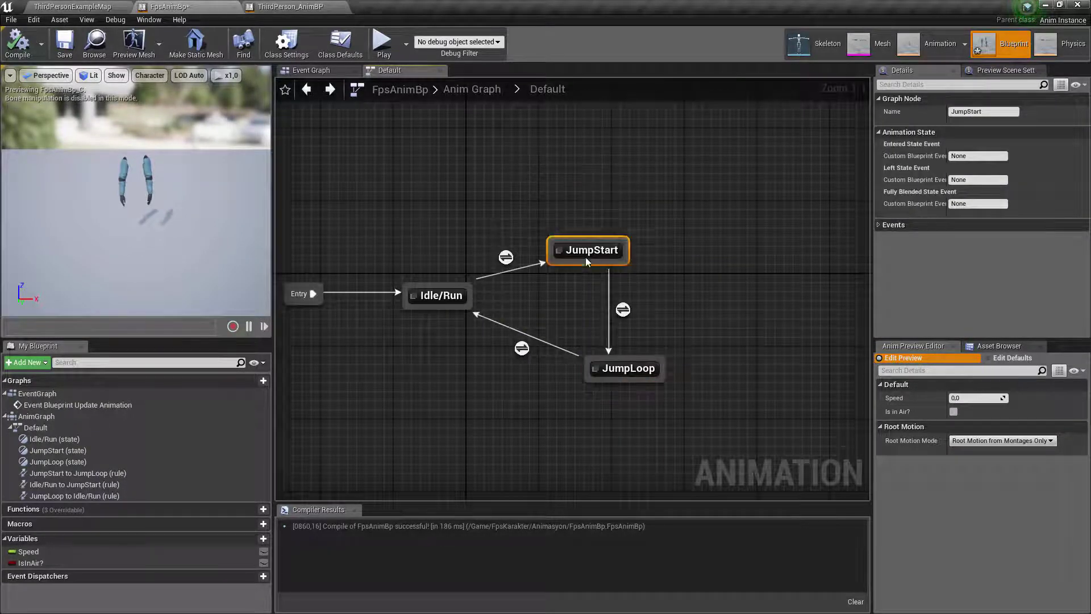
left_click(370, 273)
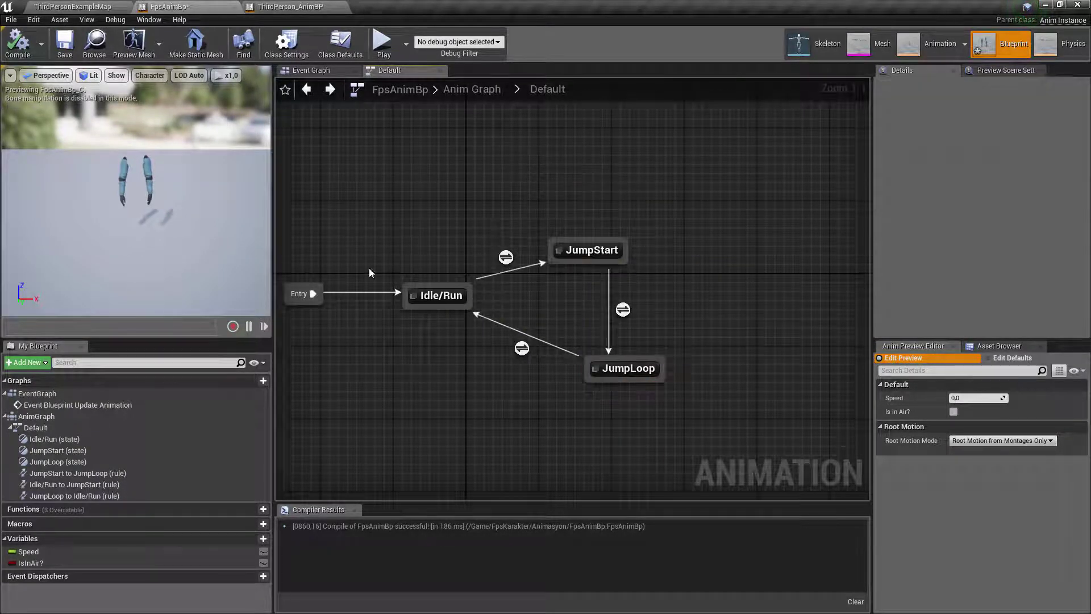
Review the Idle/Run-to-JumpStart rule and the JumpStart graph, shifting the Play Jump_Up node right
double_click(506, 256)
key("alt+Left")
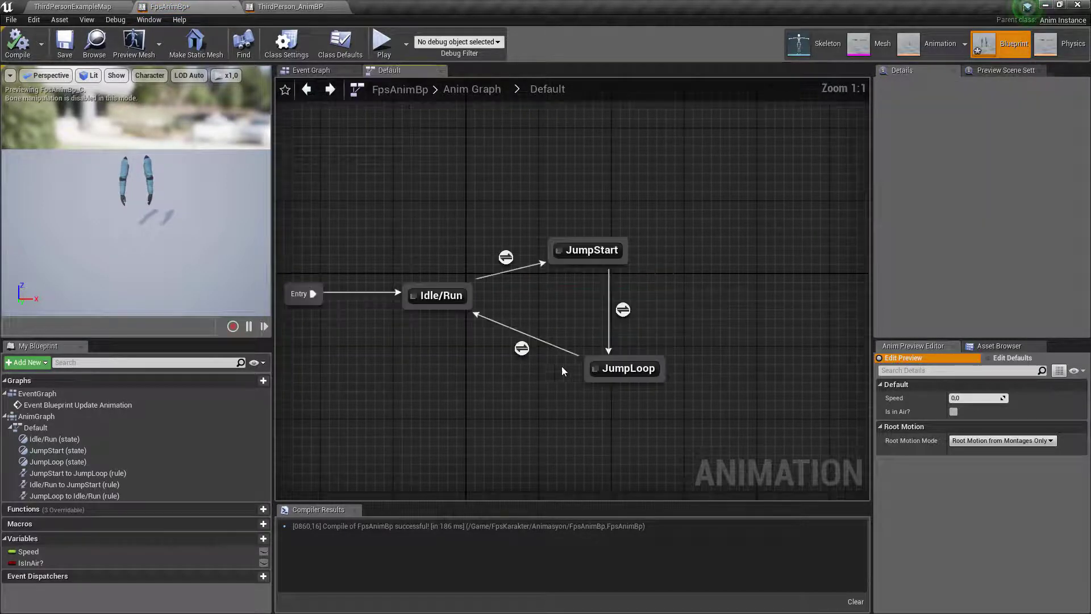
double_click(590, 250)
left_click_drag(465, 322, 556, 311)
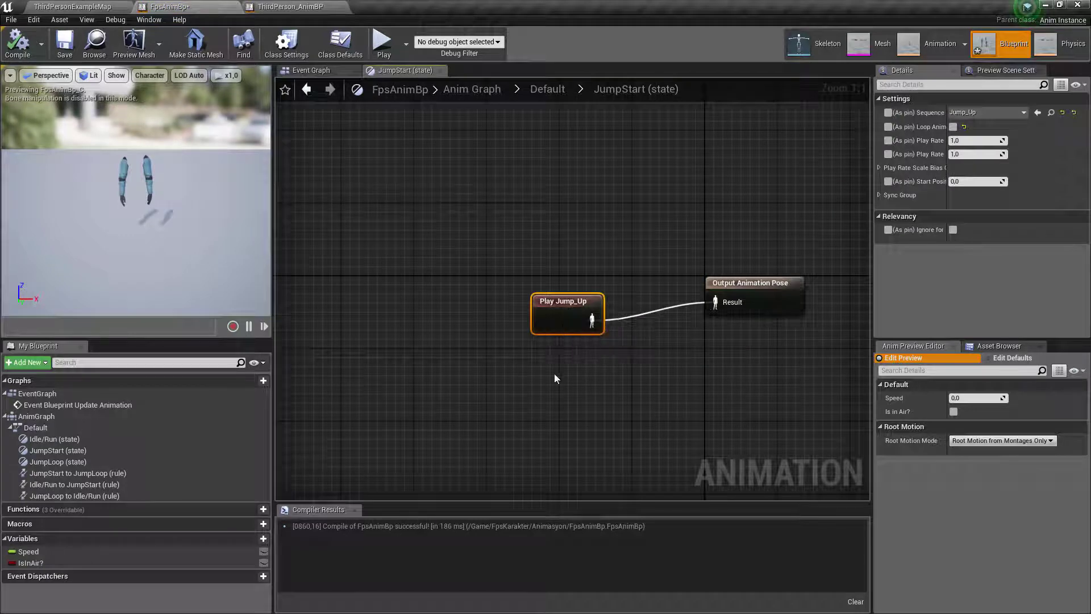
key("alt+Left")
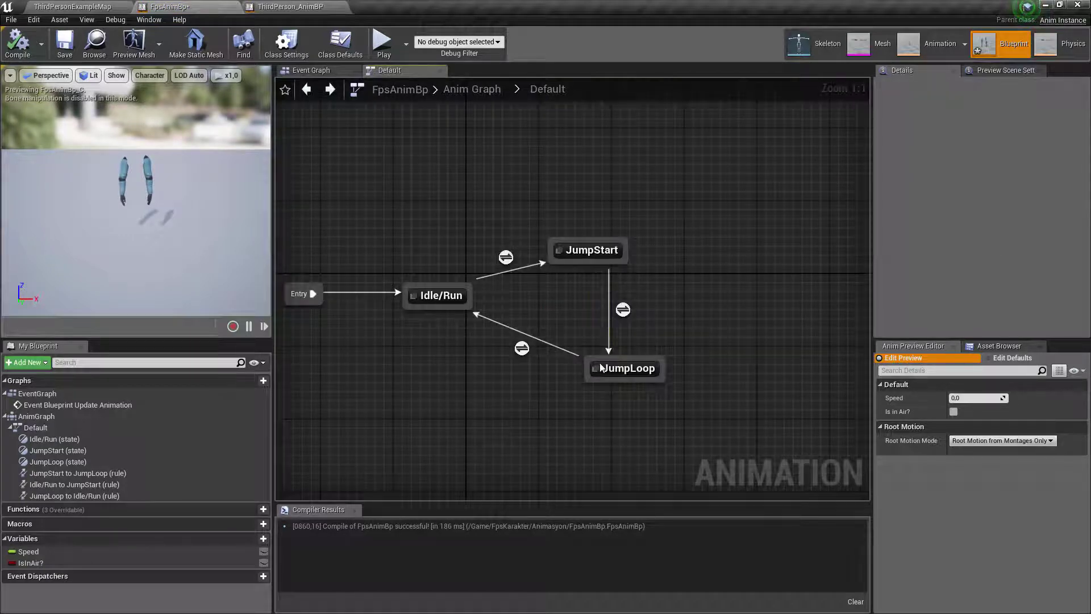
Check the JumpStart-to-JumpLoop time-remaining rule and the Play Jump_Loop node's settings
double_click(623, 309)
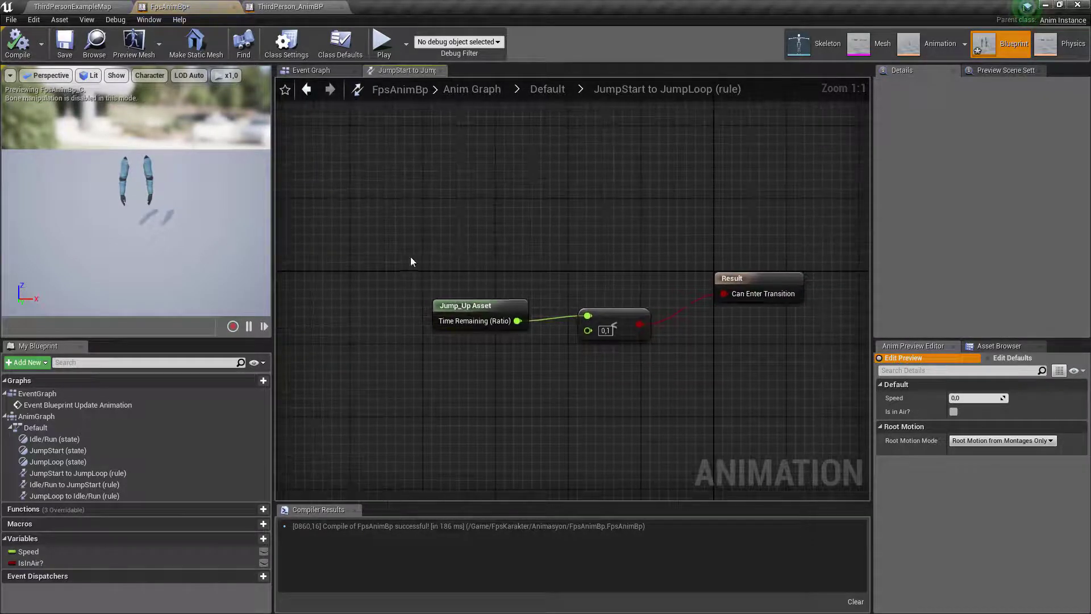
left_click_drag(411, 257, 623, 412)
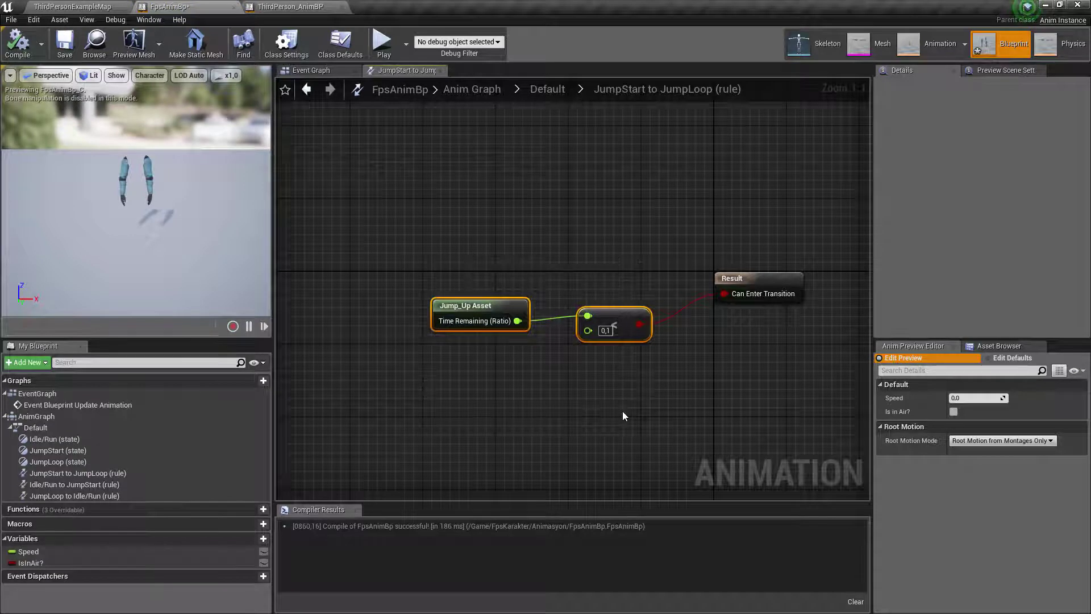
key("alt+Left")
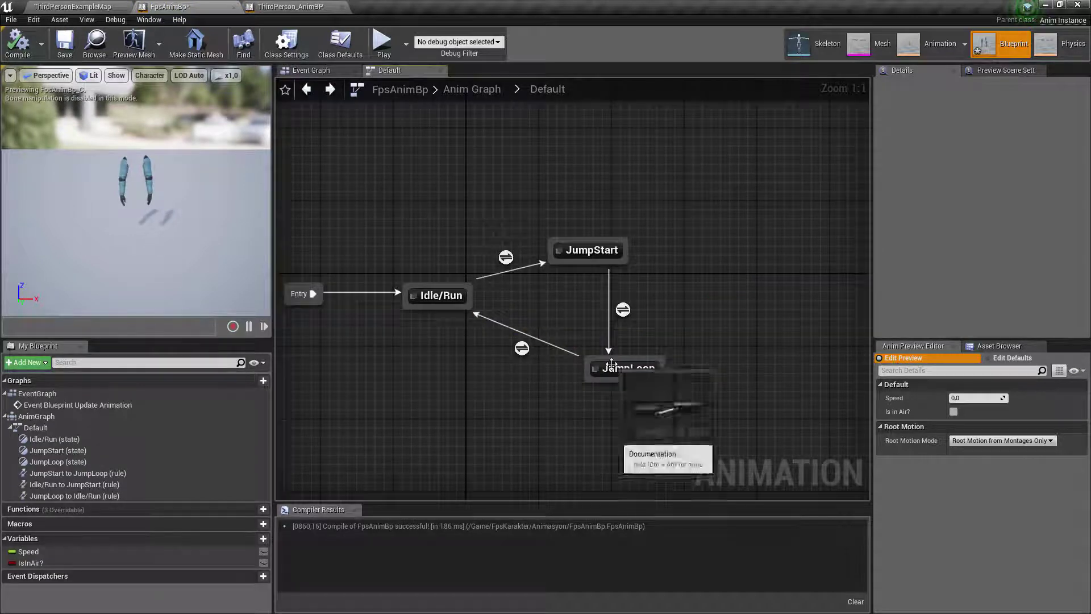
double_click(616, 355)
left_click(518, 310)
left_click(441, 302)
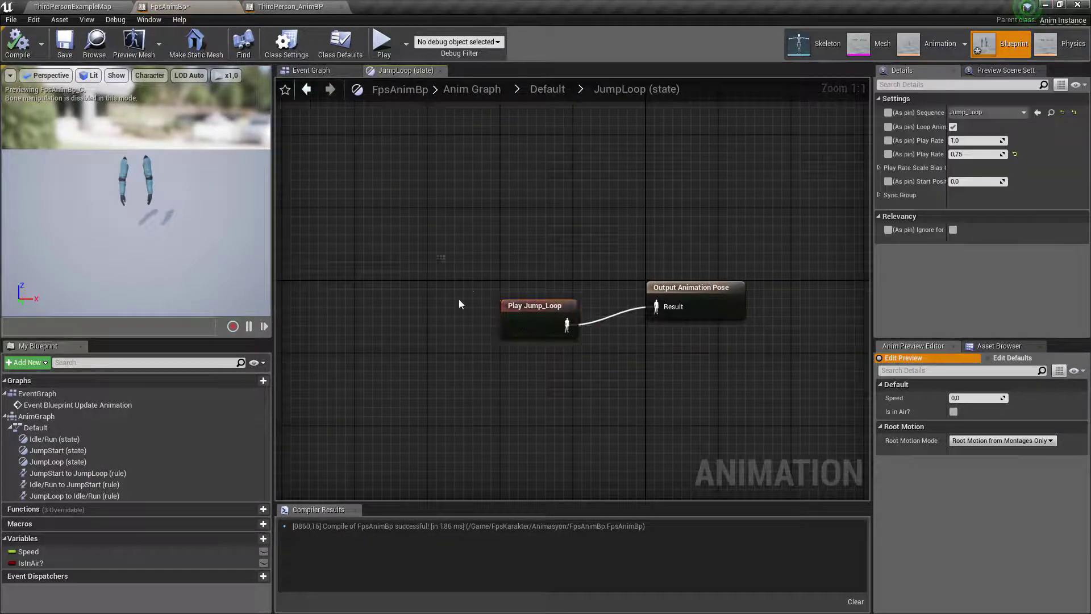
left_click(530, 312)
key("alt+Left")
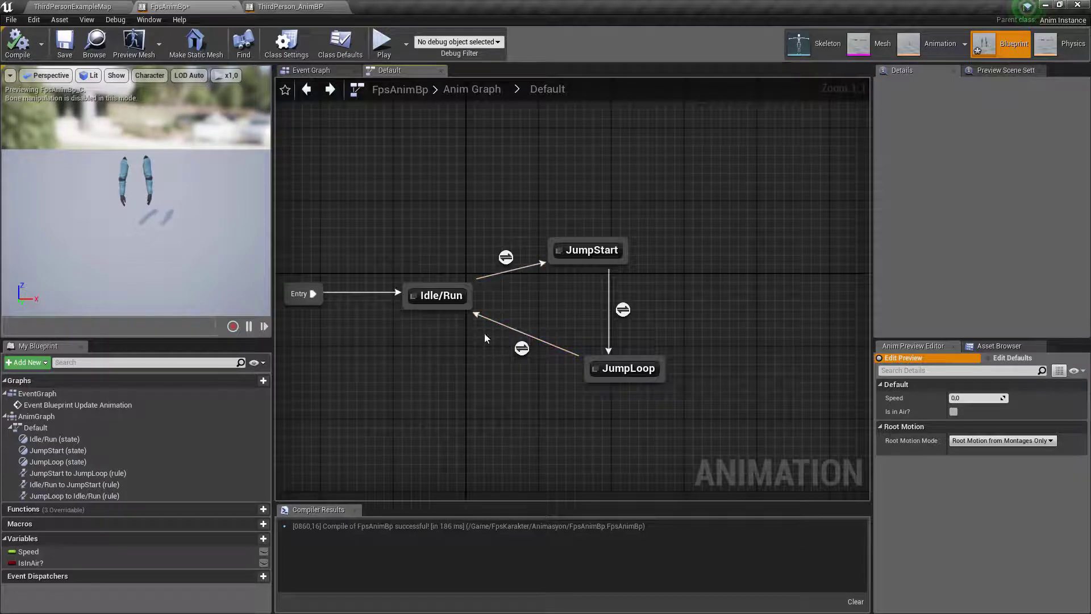
Verify the JumpLoop-to-Idle/Run rule's Is in Air? condition
double_click(521, 347)
left_click_drag(421, 241, 588, 341)
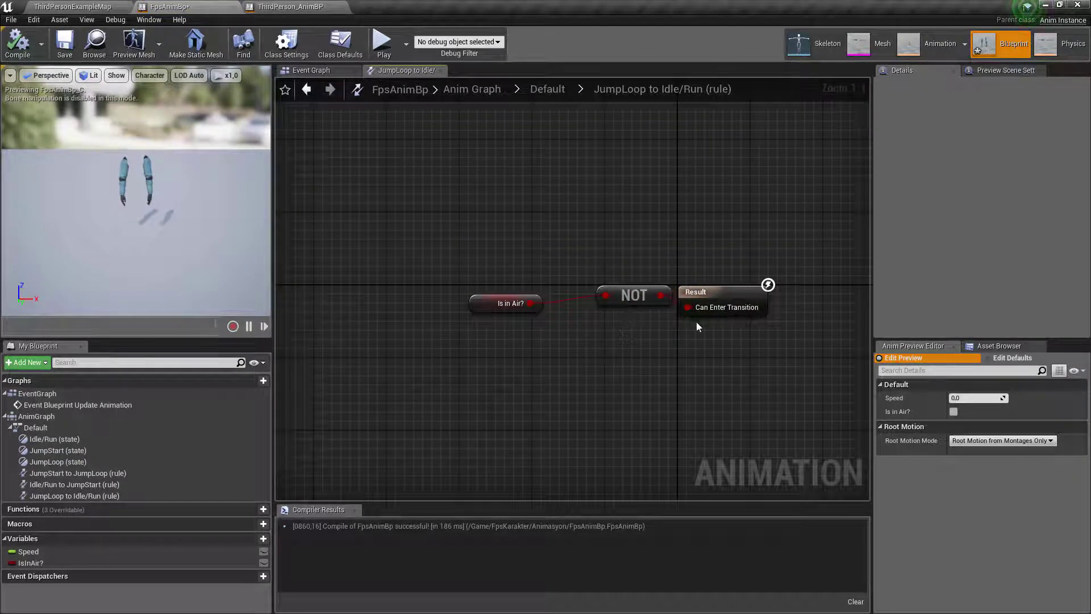
key("alt+Left")
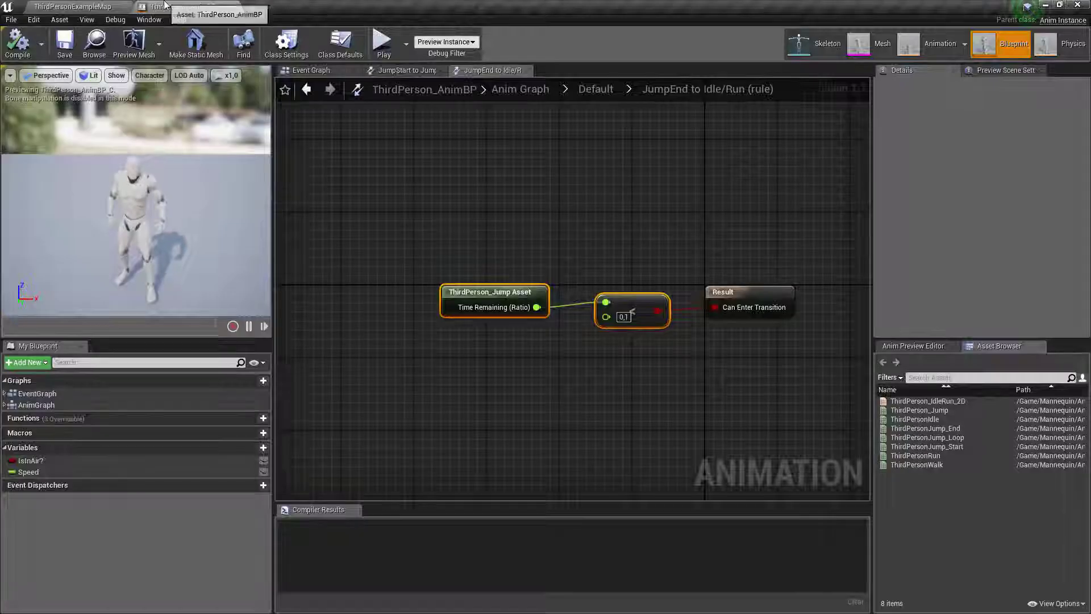
left_click(63, 4)
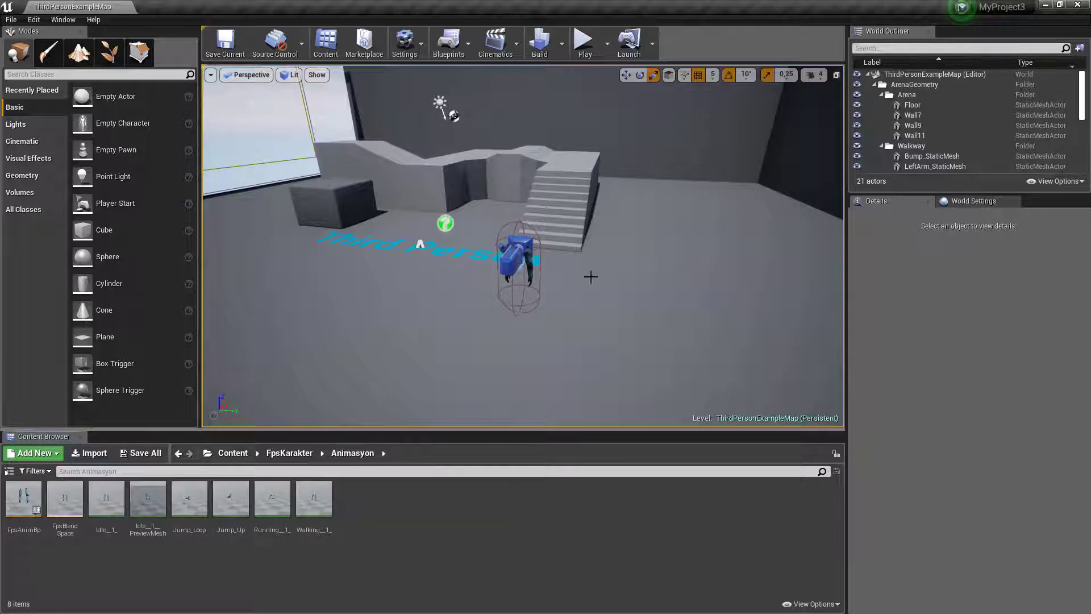
left_click(575, 57)
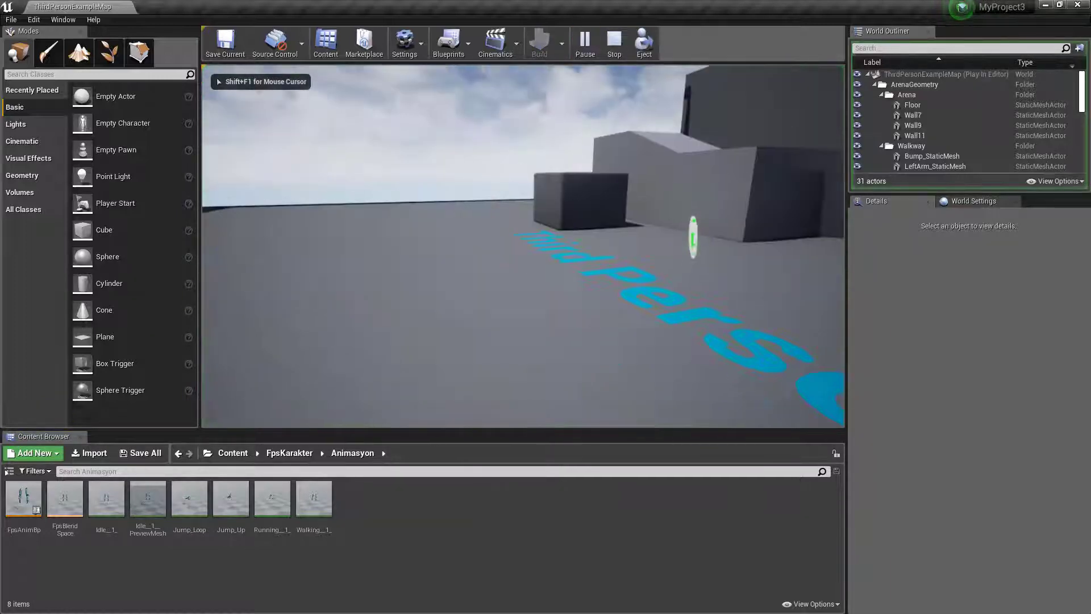
key("w")
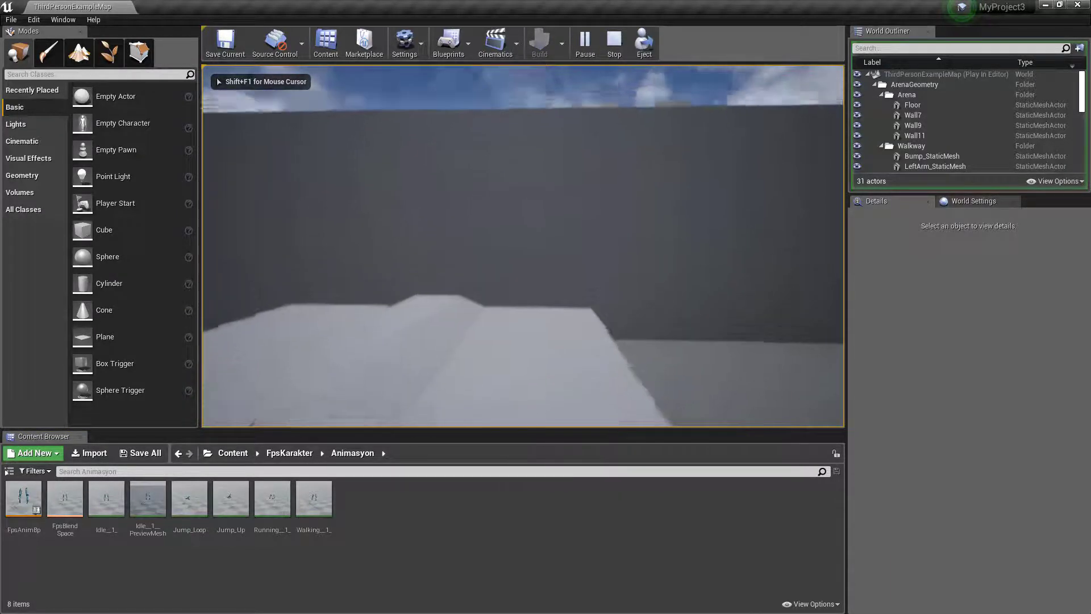
key("w")
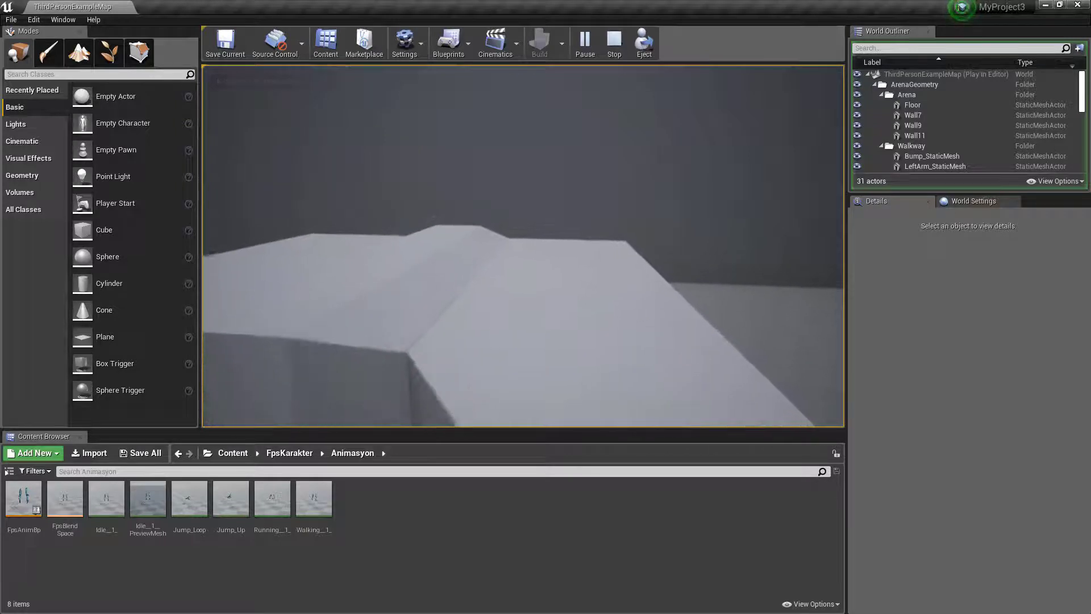
key("w")
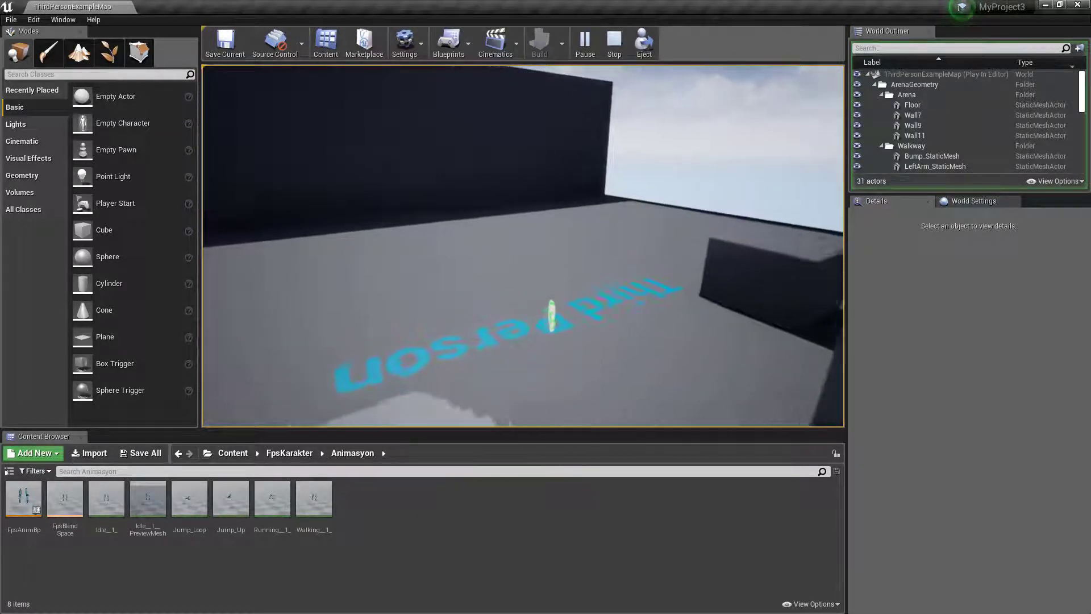
key("w")
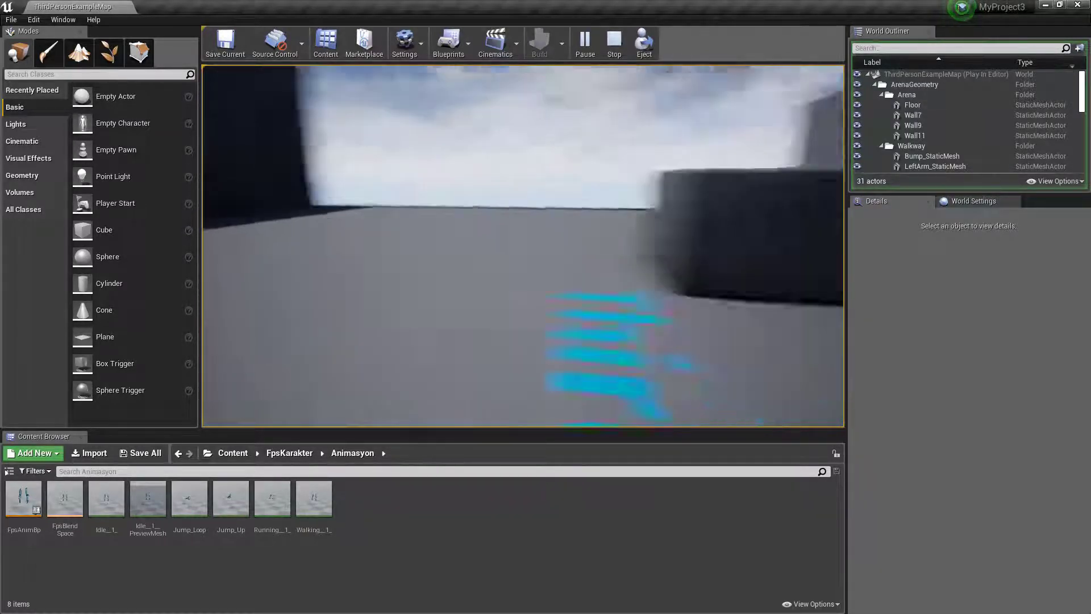
key("w")
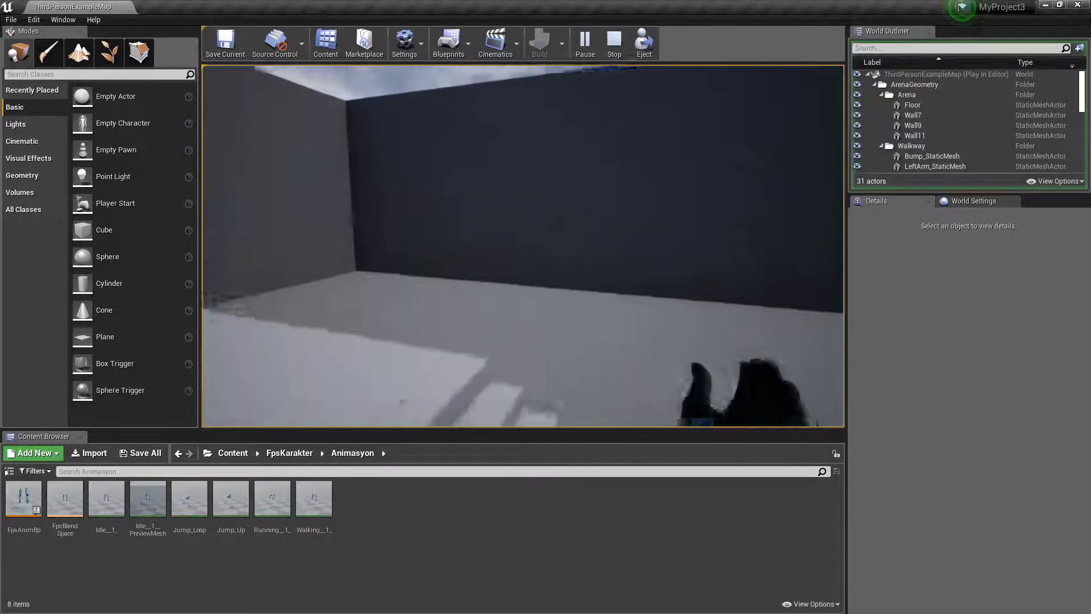
key("w")
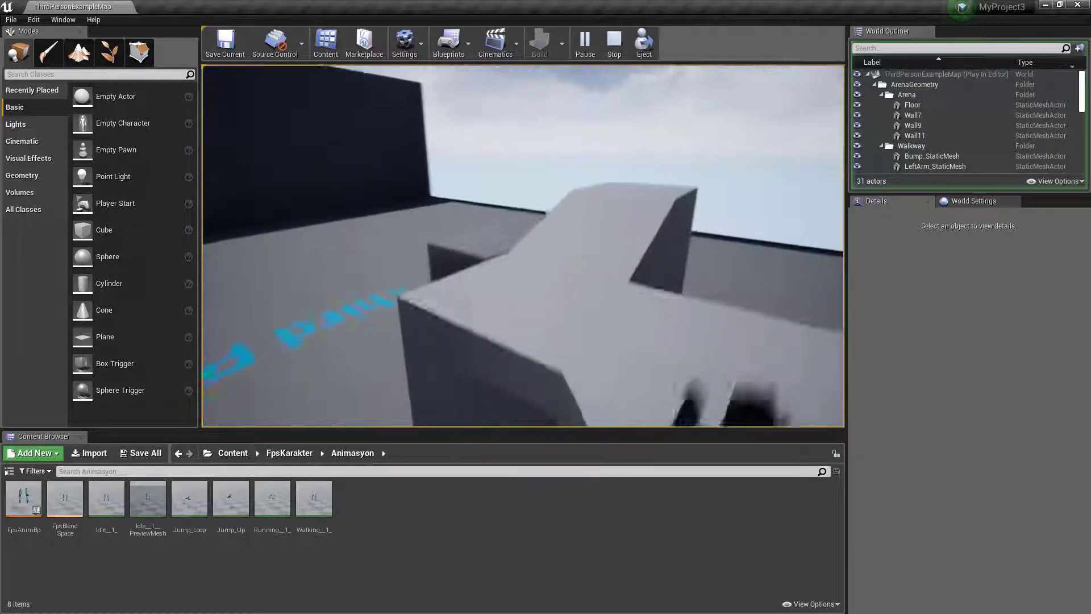
key("w")
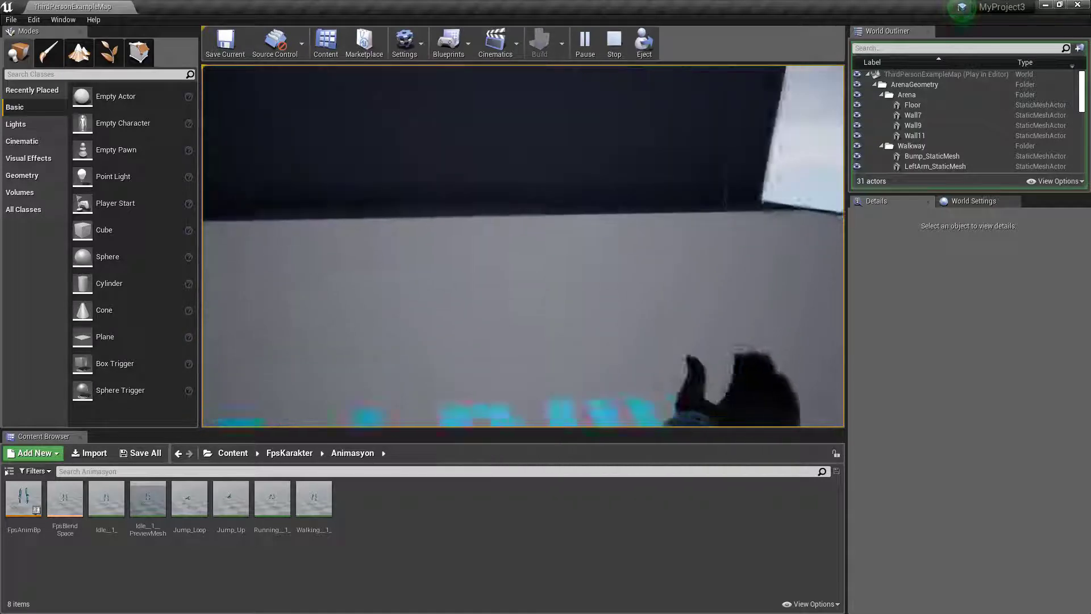
key("w")
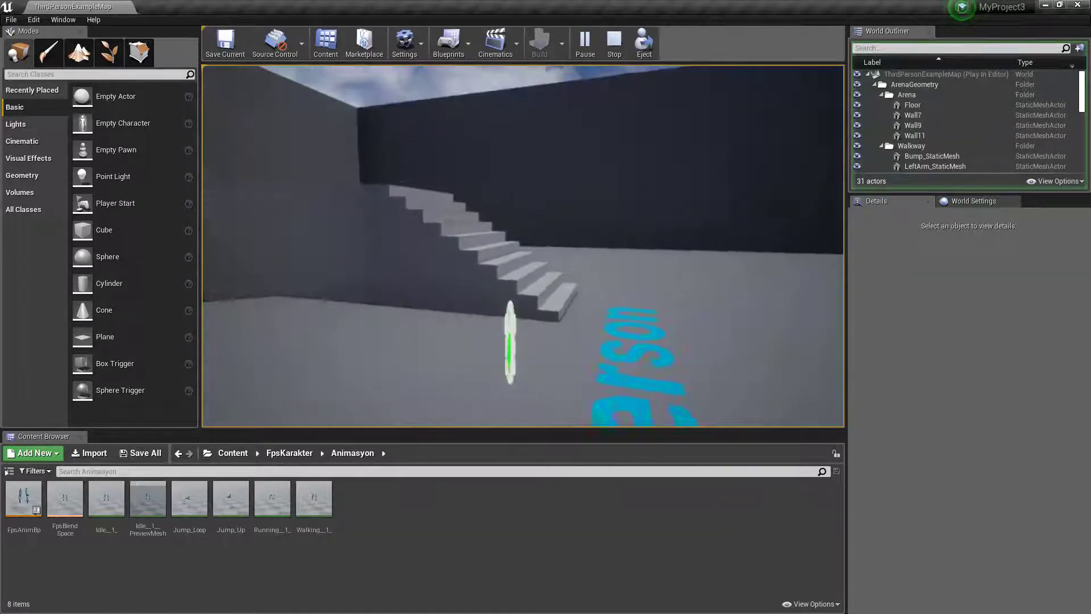
key("Escape")
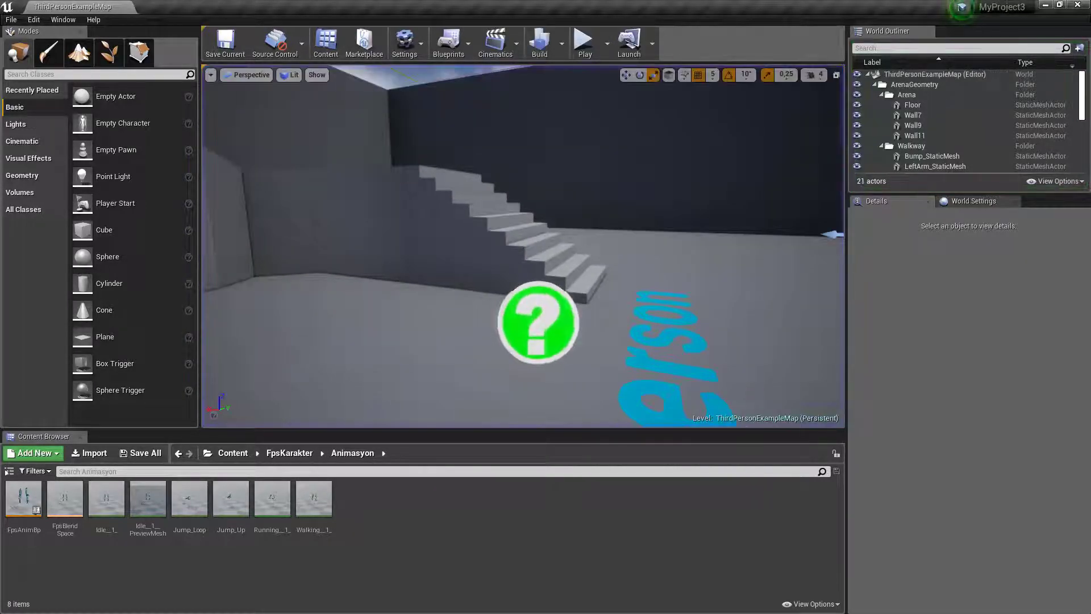